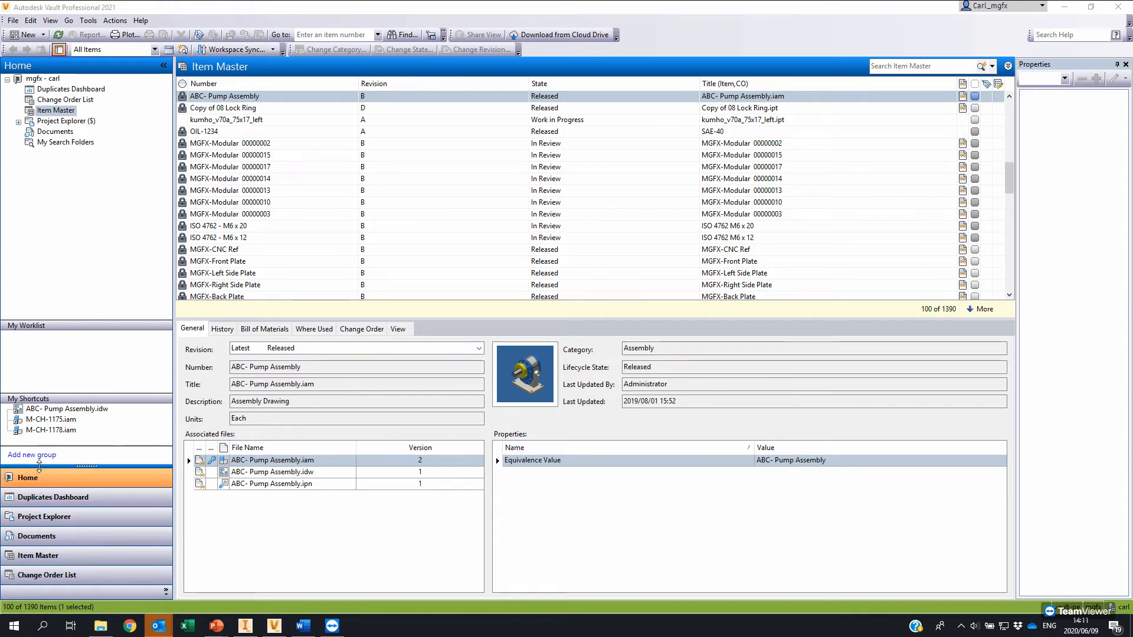
# Step: Switch through the Duplicates Dashboard, Project Explorer and Home workspaces, finishing in the Project Explorer
pyautogui.click(40, 466)
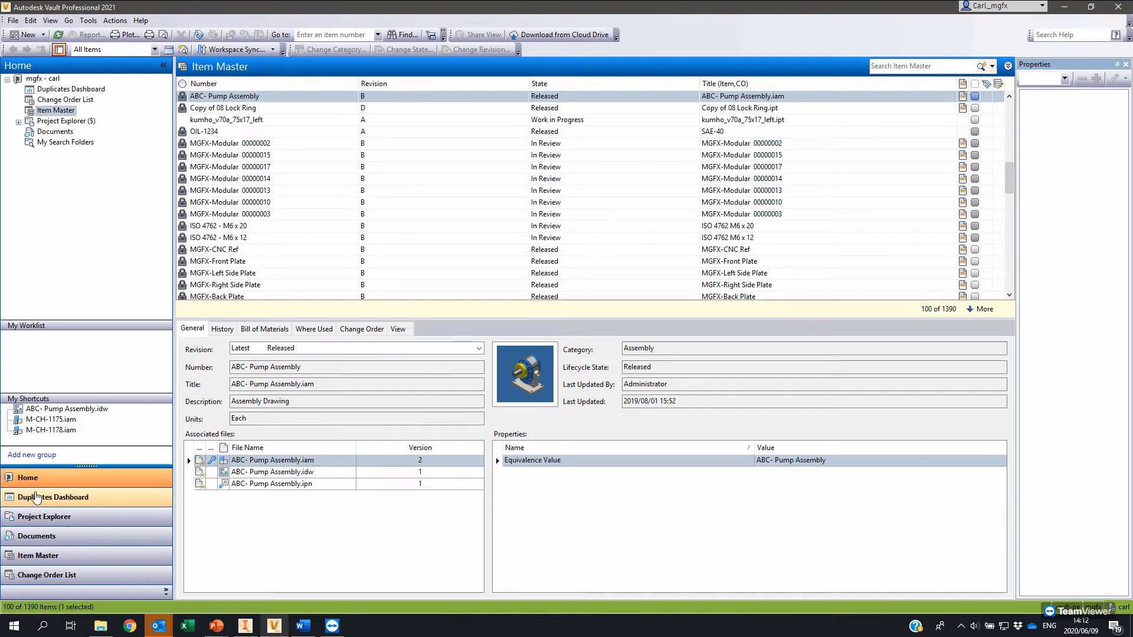
pyautogui.click(59, 500)
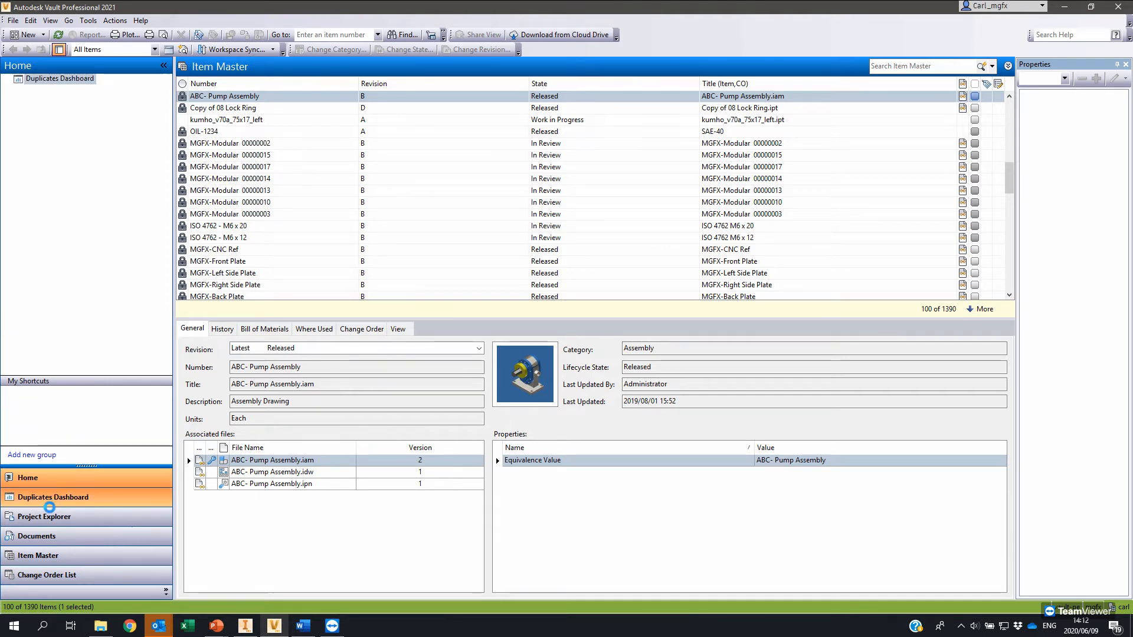
pyautogui.click(50, 517)
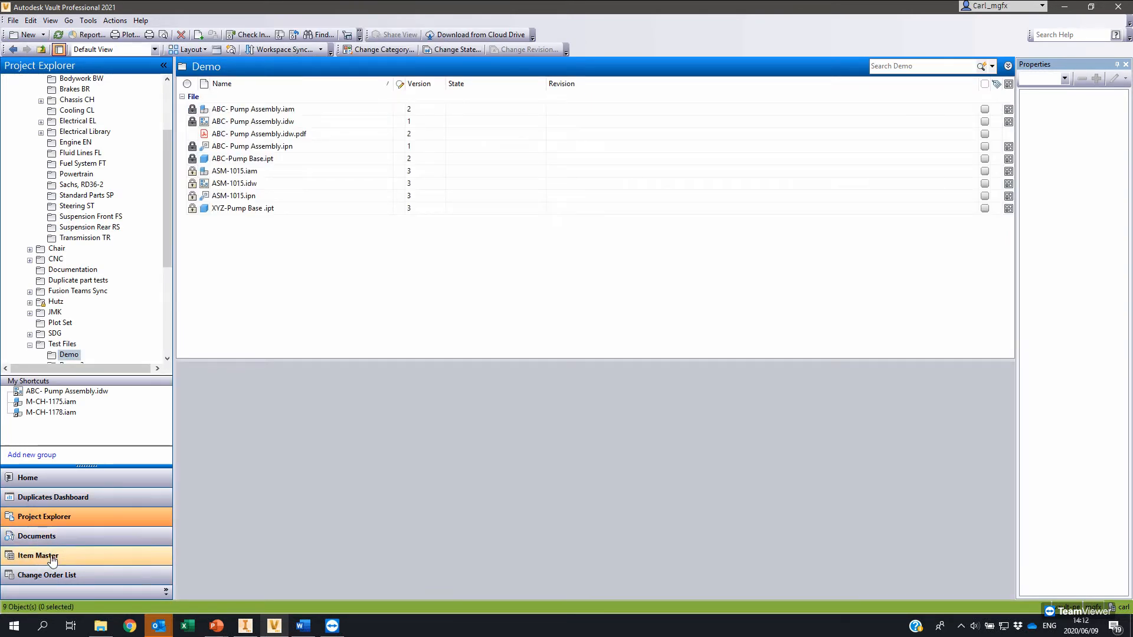
pyautogui.click(28, 478)
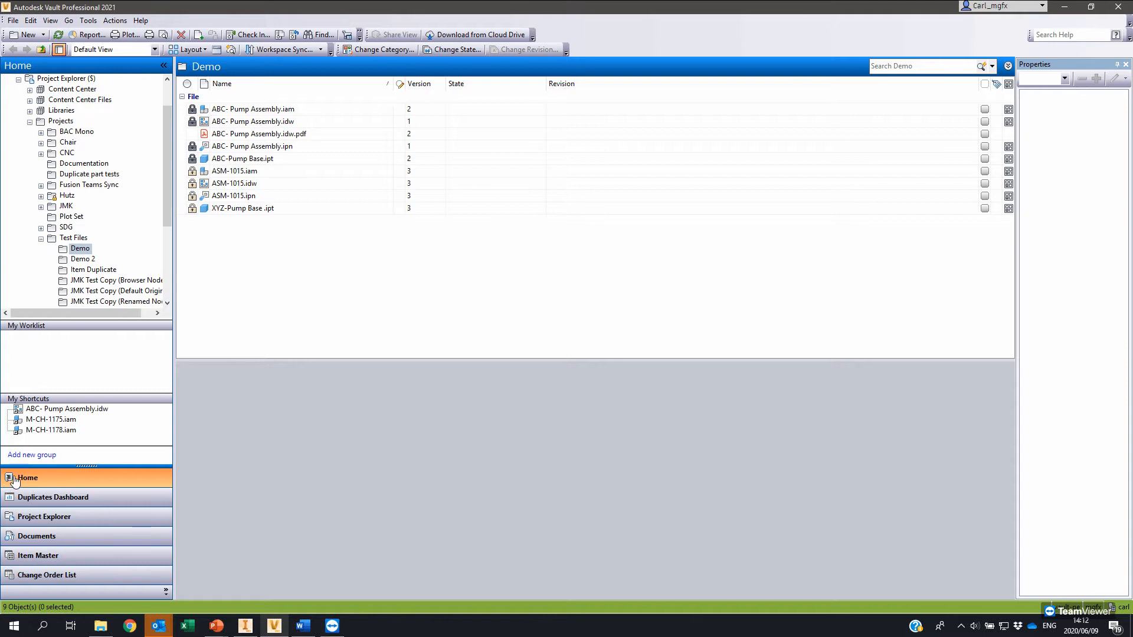
pyautogui.click(34, 520)
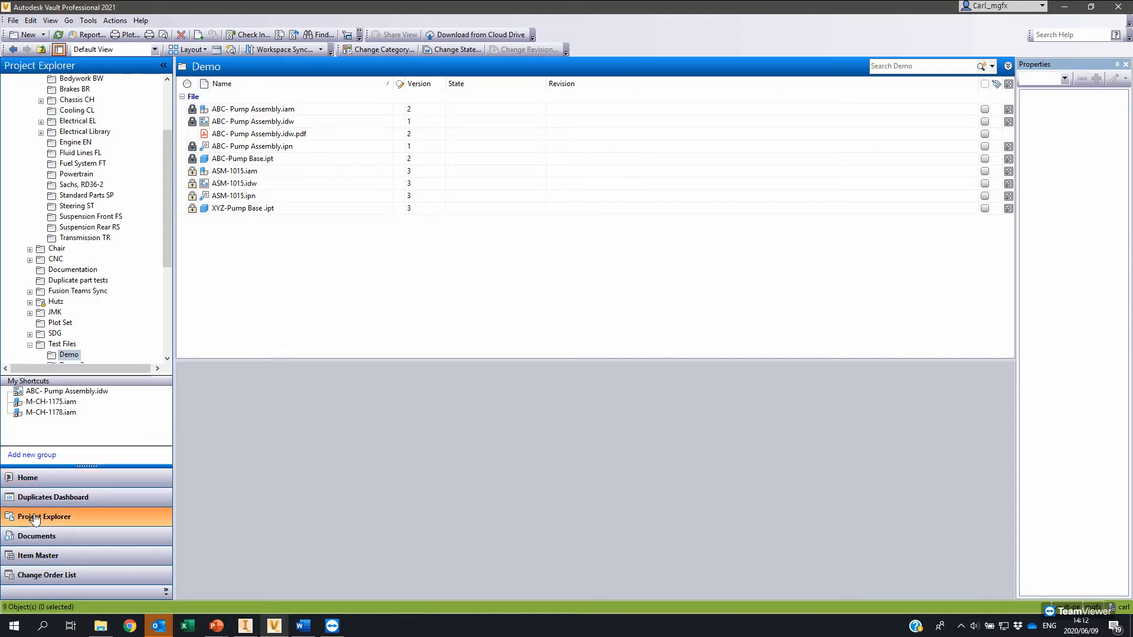
# Step: Display the contents of the Projects folder and collapse its BAC Mono and Test Files subfolders in the folder tree
pyautogui.scroll(3, 46, 74)
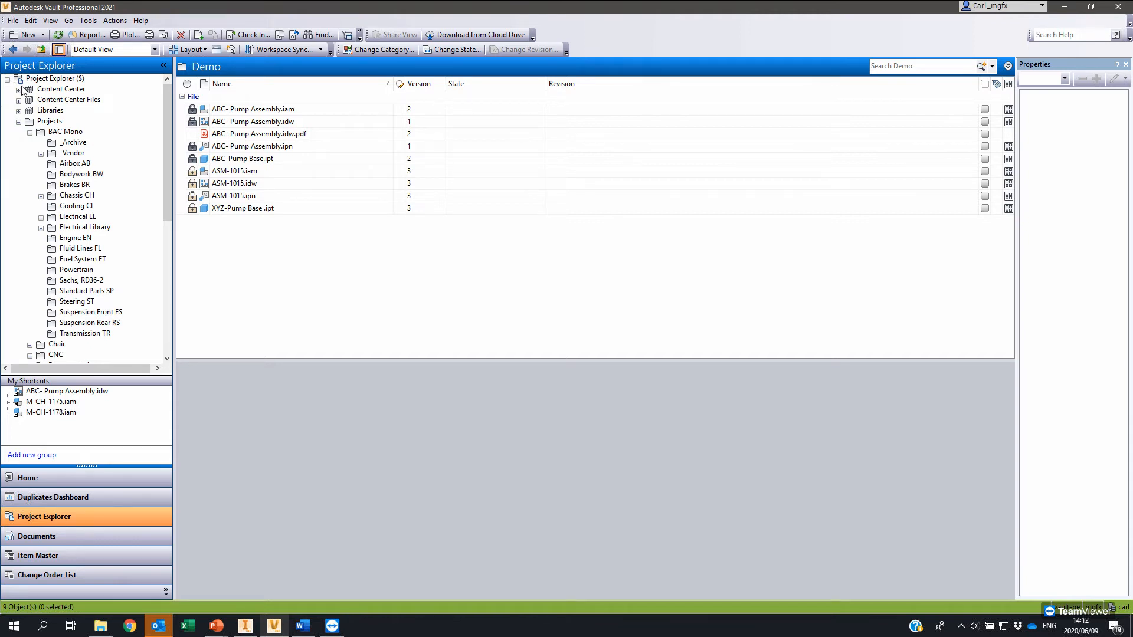
pyautogui.click(18, 122)
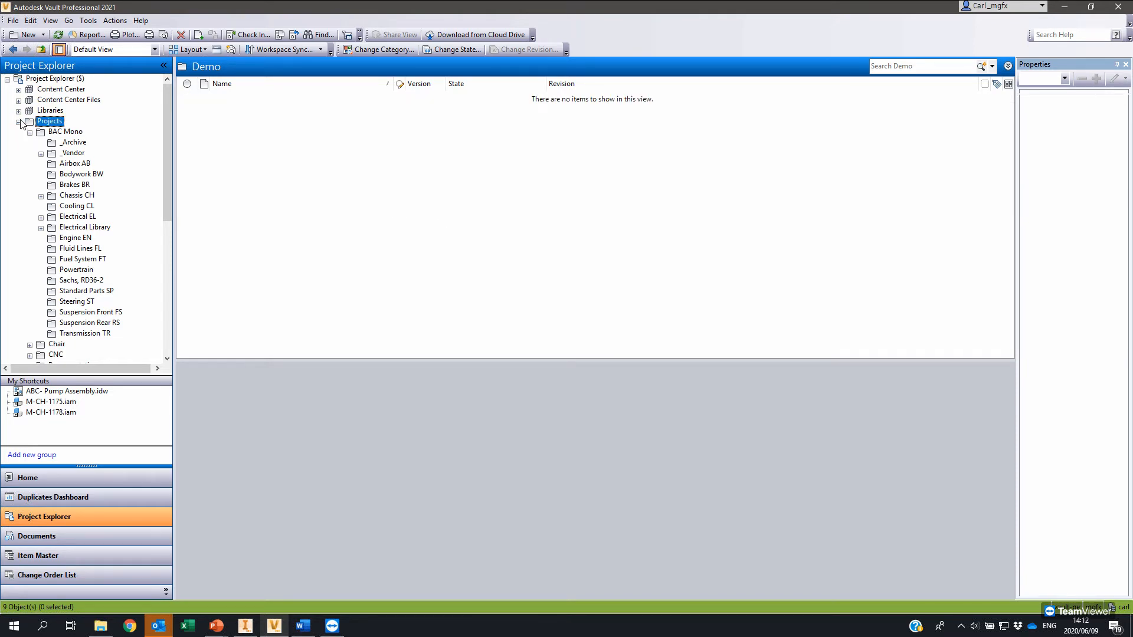
pyautogui.click(19, 122)
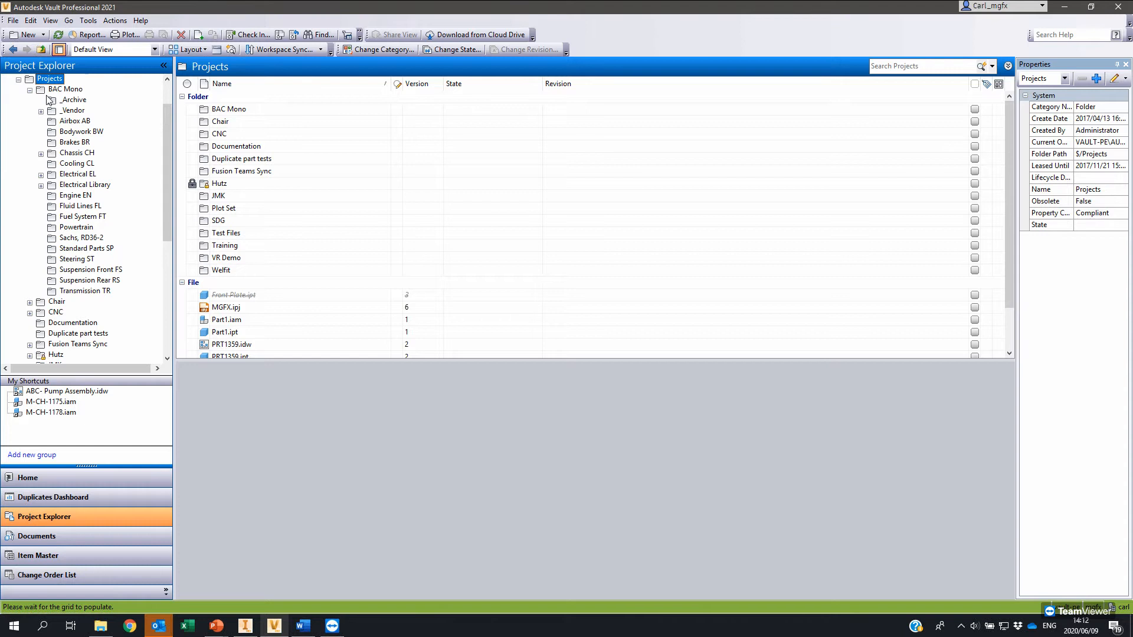
pyautogui.click(30, 91)
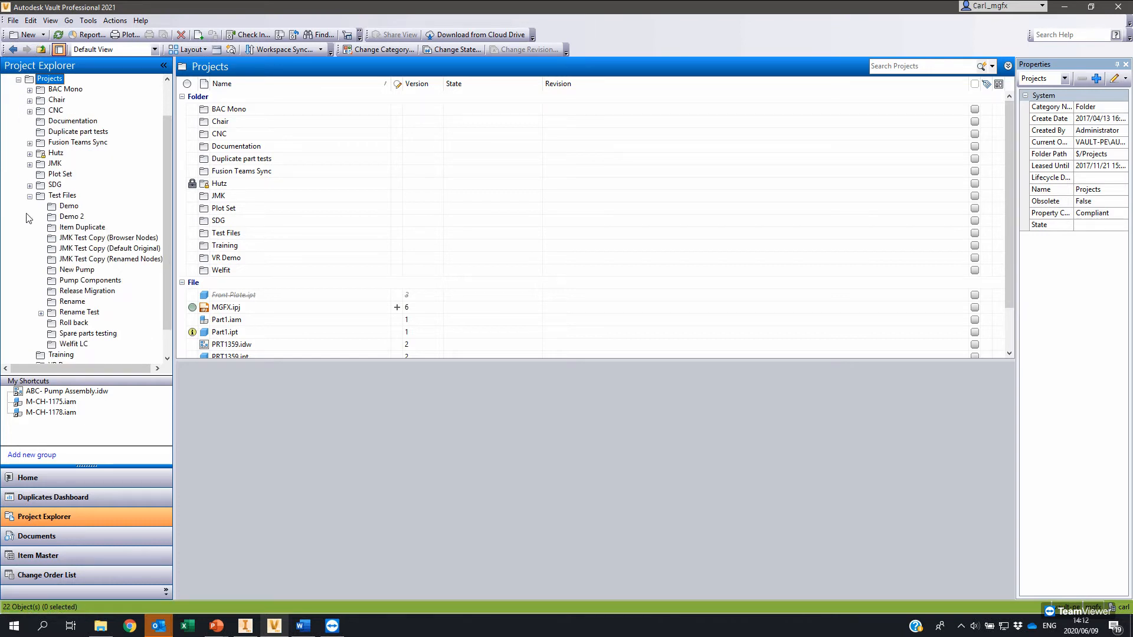
pyautogui.click(30, 196)
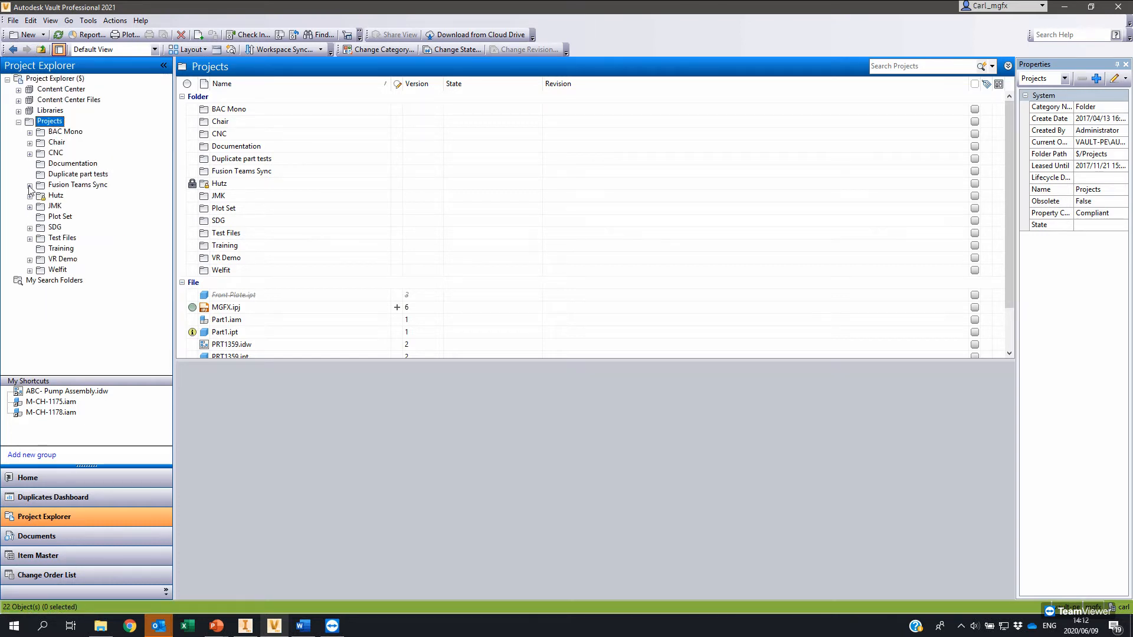
# Step: Expand the BAC Mono project folder and open its Chassis CH subfolder
pyautogui.click(66, 133)
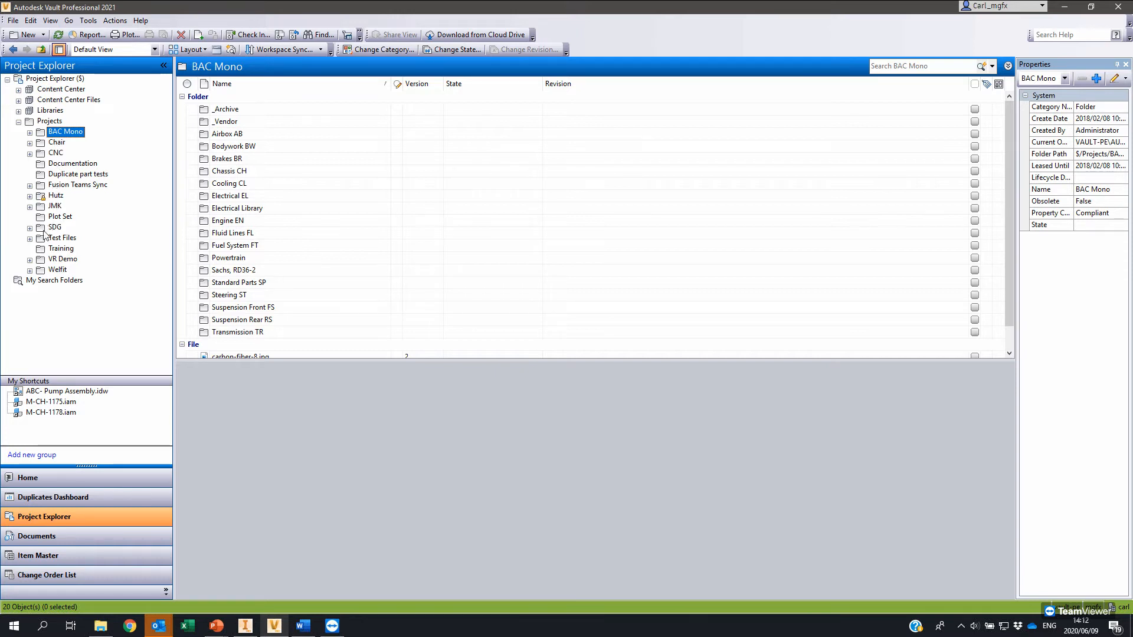
pyautogui.click(31, 134)
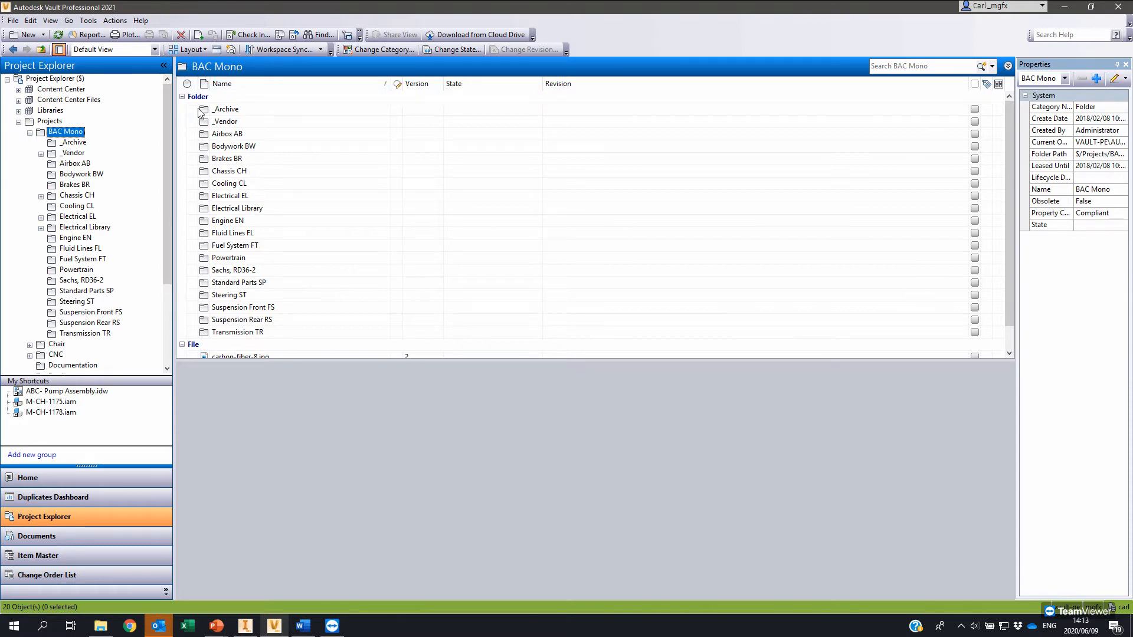
pyautogui.doubleClick(239, 172)
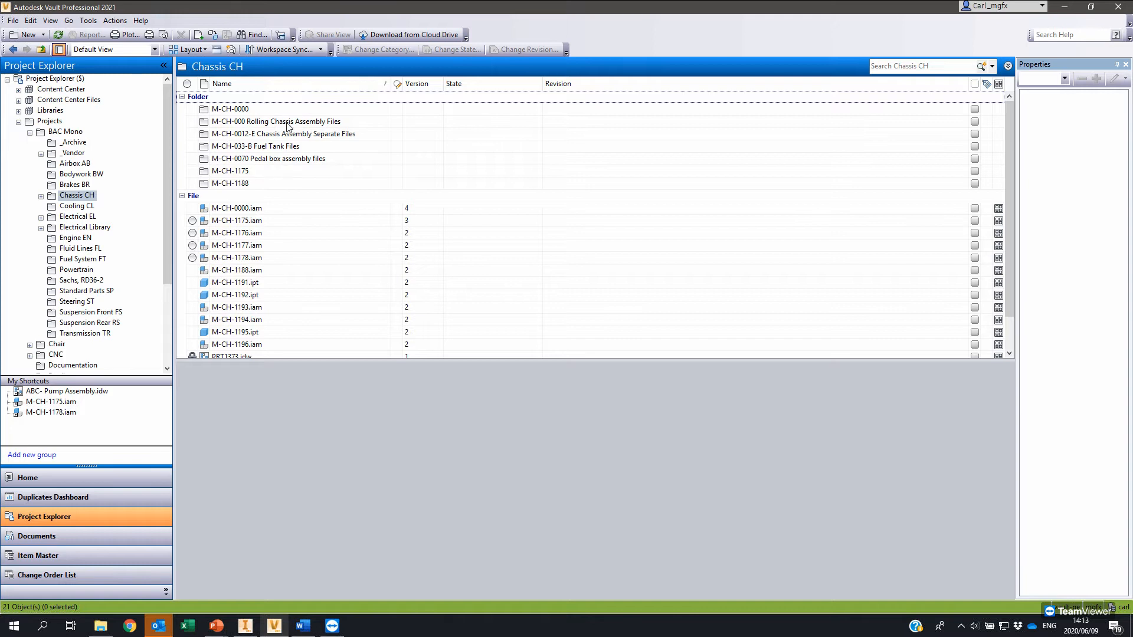
# Step: Look at the Chassis CH subfolders, including M-CH-033-B Fuel Tank Files, and the files M-CH-0000.iam and M-CH-1191.ipt
pyautogui.click(218, 121)
pyautogui.click(246, 135)
pyautogui.click(243, 147)
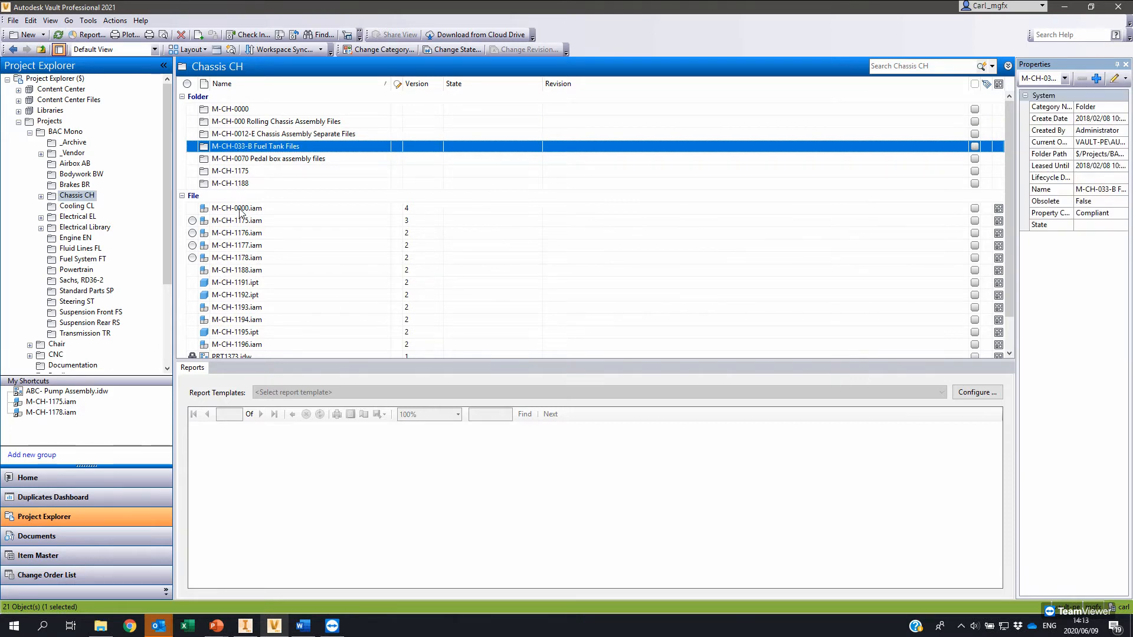
pyautogui.click(239, 209)
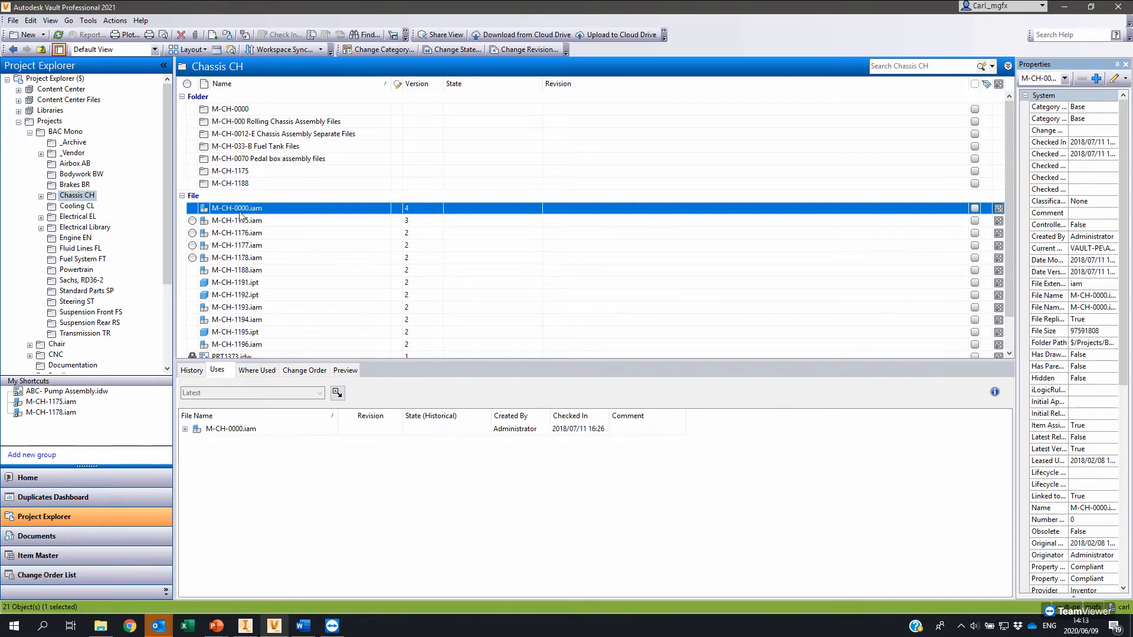
pyautogui.click(242, 284)
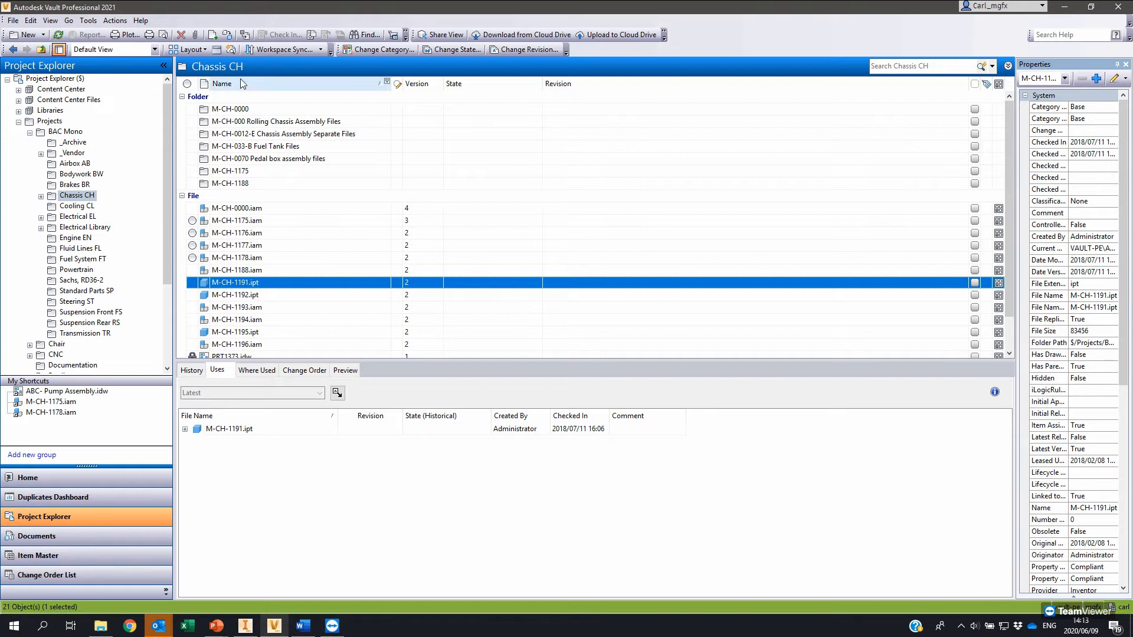
# Step: Filter the Chassis CH list by file type so that only .iam files are shown
pyautogui.click(208, 79)
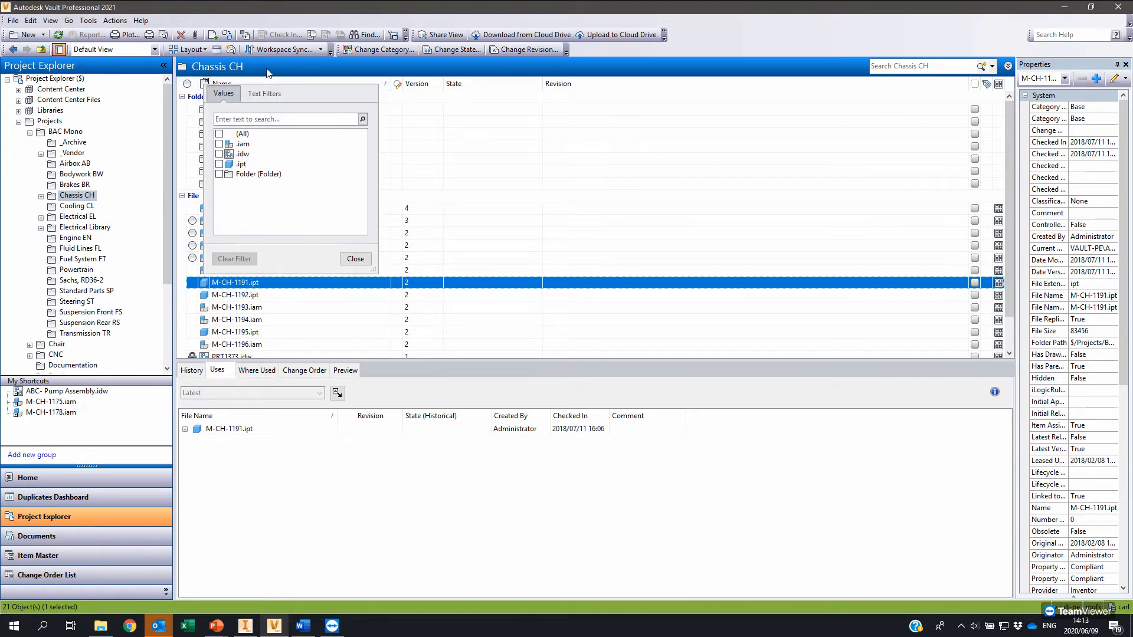
pyautogui.click(206, 84)
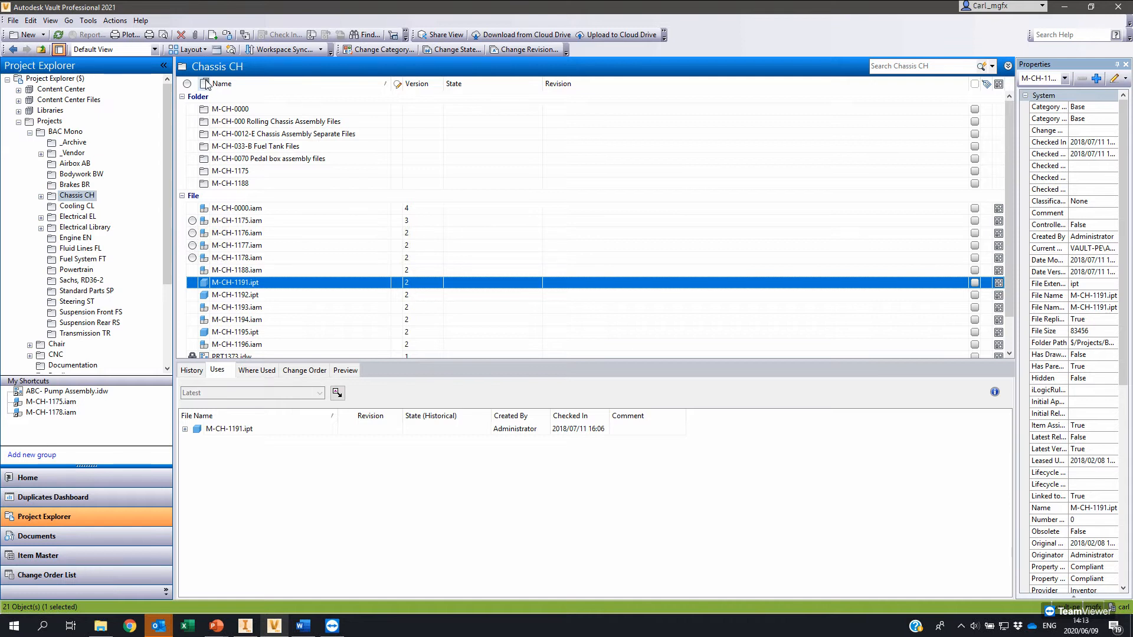
pyautogui.click(205, 84)
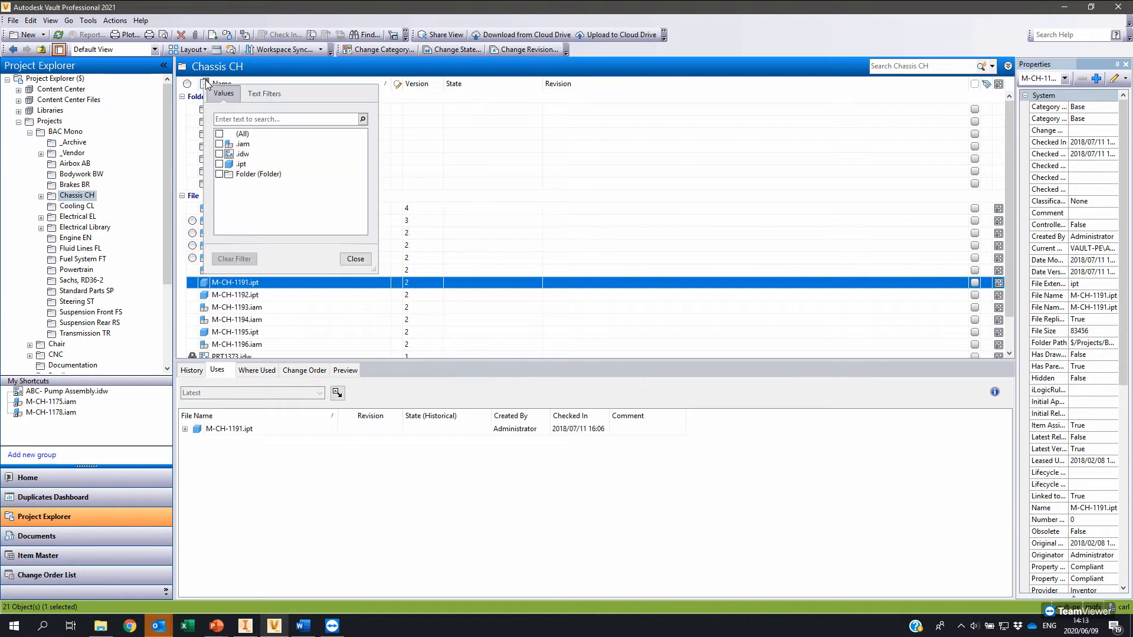
pyautogui.click(205, 82)
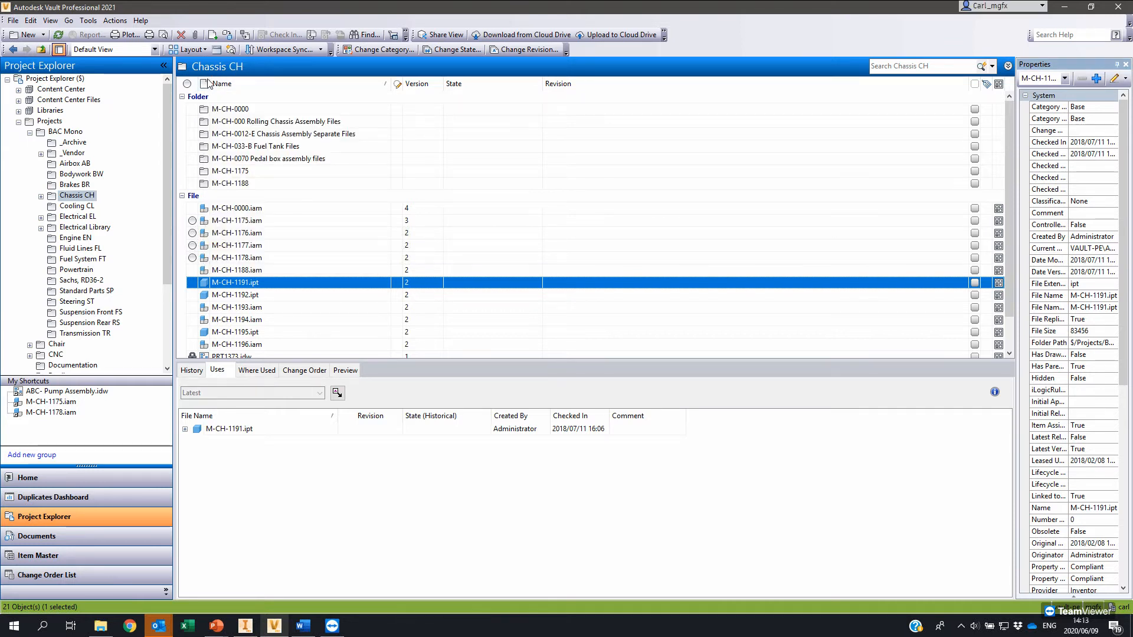
pyautogui.click(206, 80)
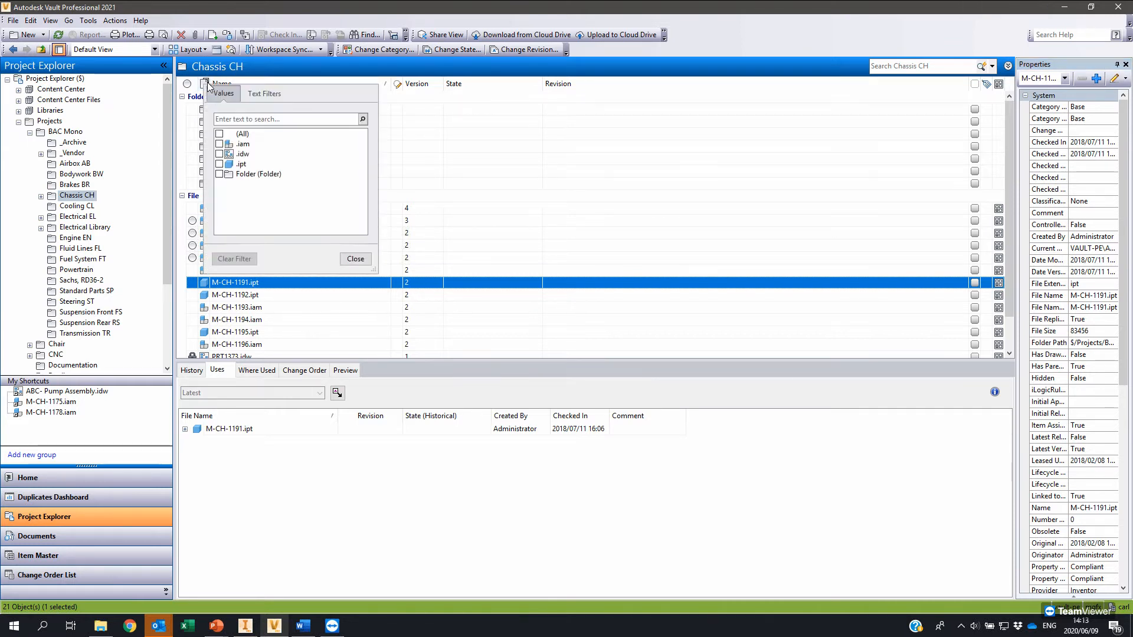
pyautogui.click(220, 144)
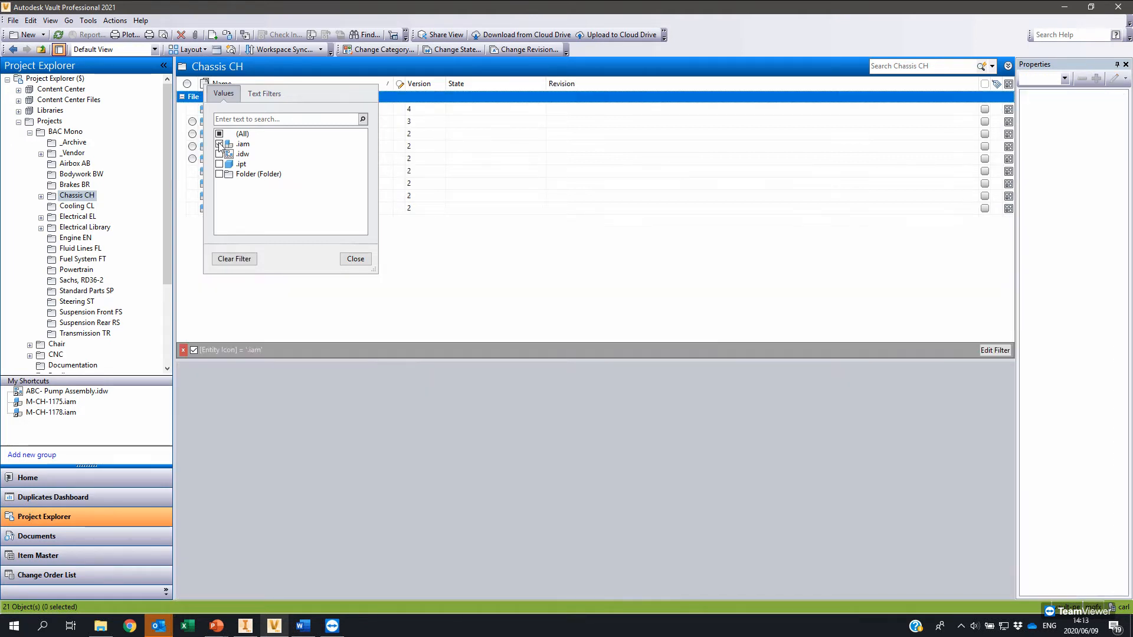
pyautogui.click(356, 259)
# Step: Select M-CH-0000.iam in the filtered list and enlarge the details area beneath the file list
pyautogui.click(253, 109)
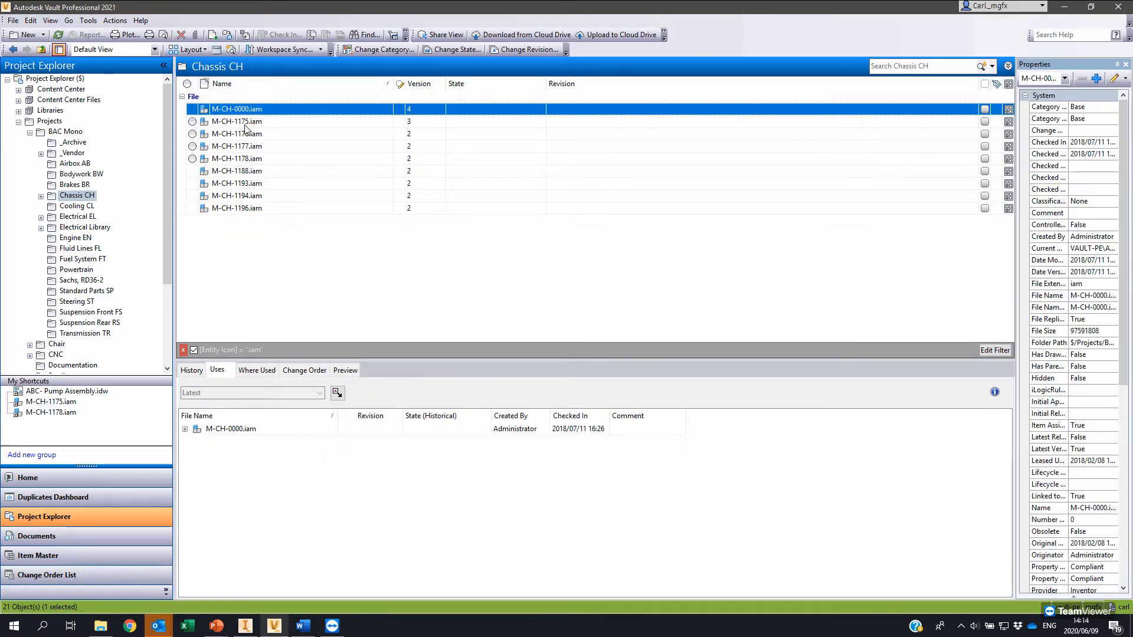
pyautogui.click(216, 361)
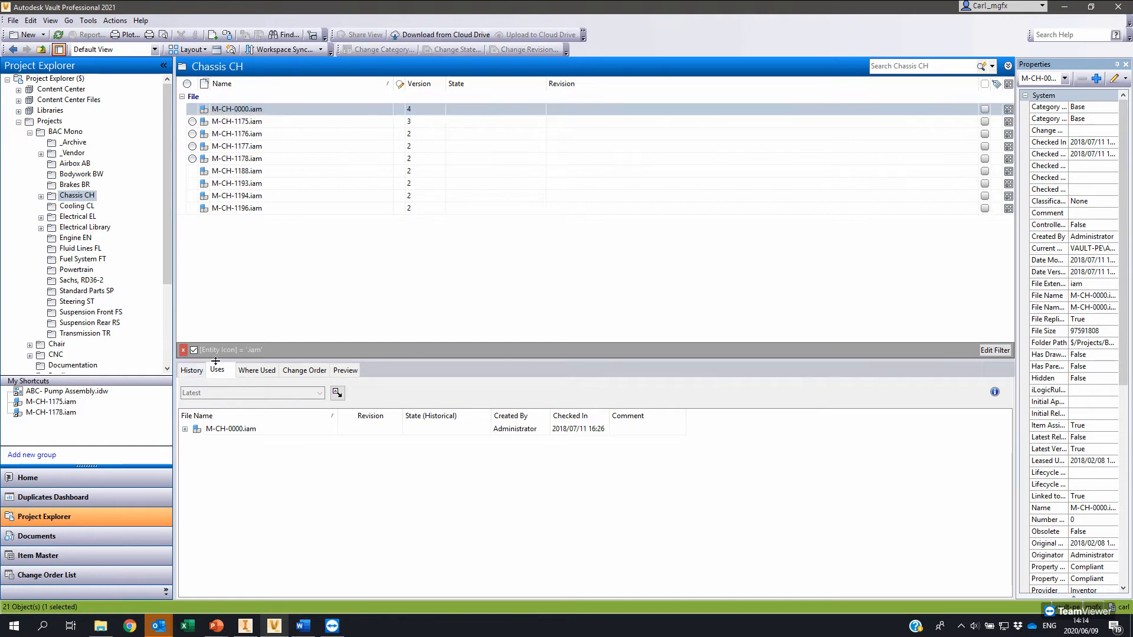
pyautogui.moveTo(216, 361); pyautogui.dragTo(217, 262)
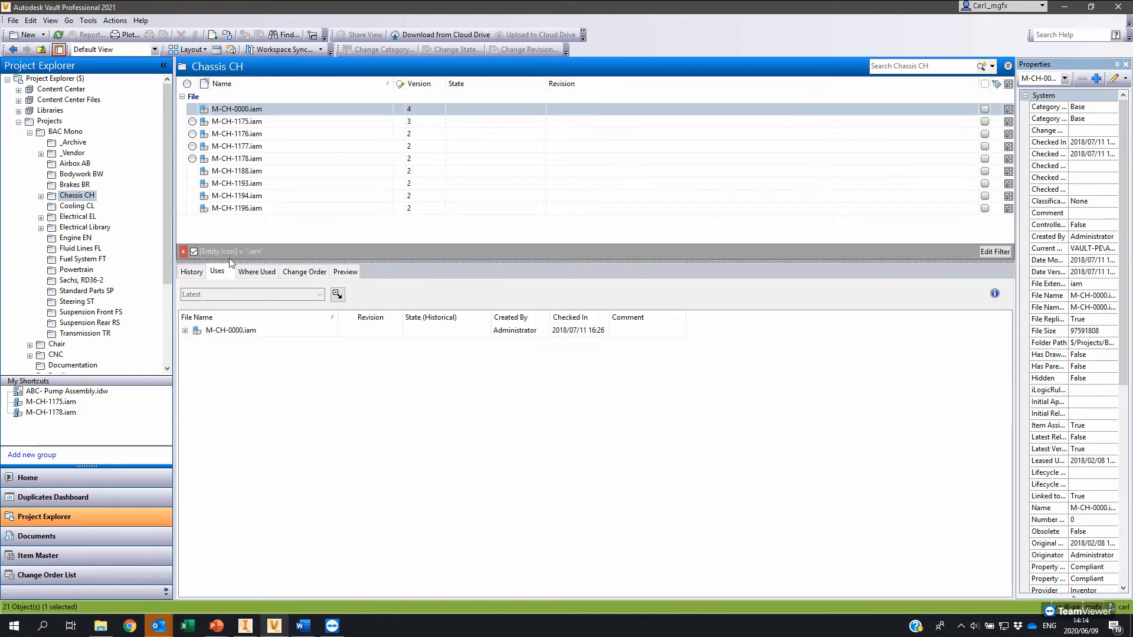
# Step: Show all versions in the history of M-CH-0000.iam and inspect its oldest and latest versions
pyautogui.click(195, 275)
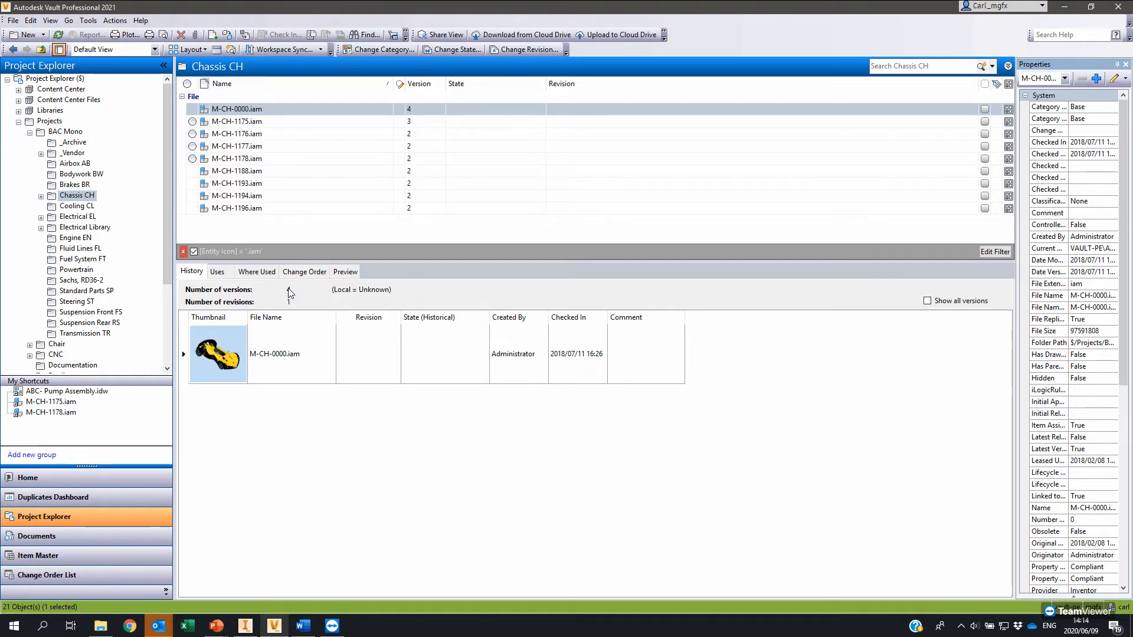
pyautogui.click(927, 302)
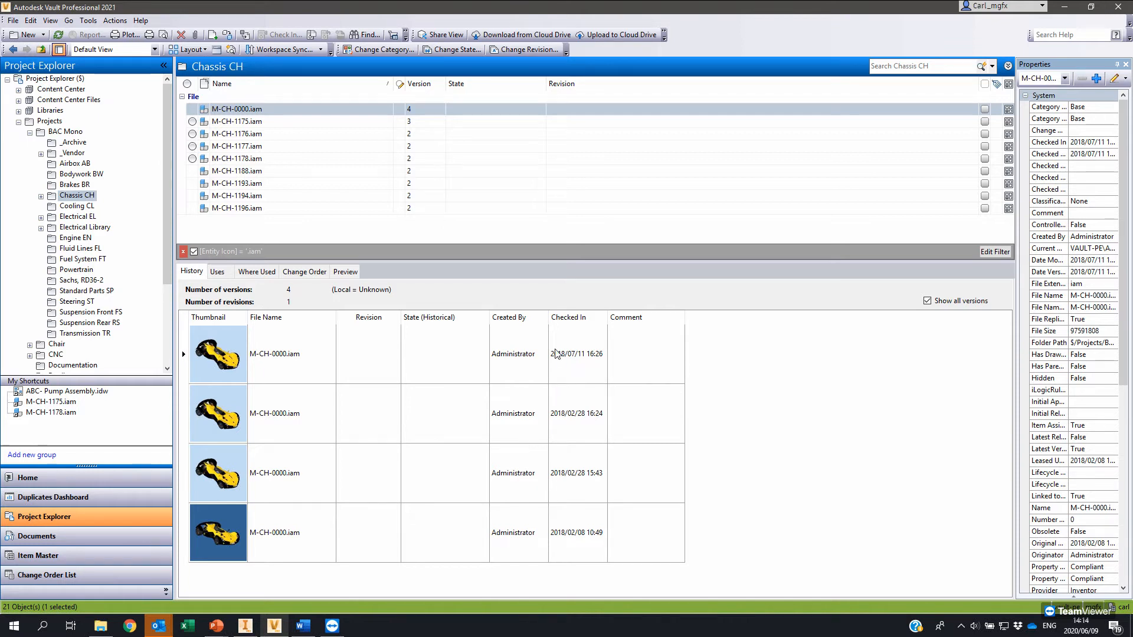
pyautogui.click(521, 540)
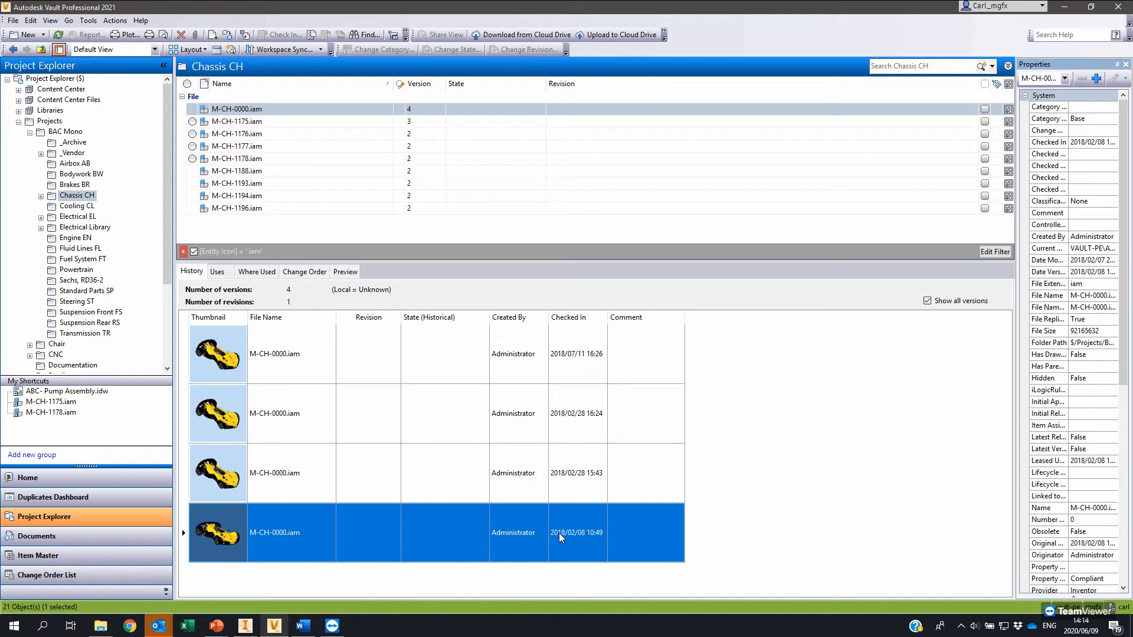
pyautogui.click(587, 373)
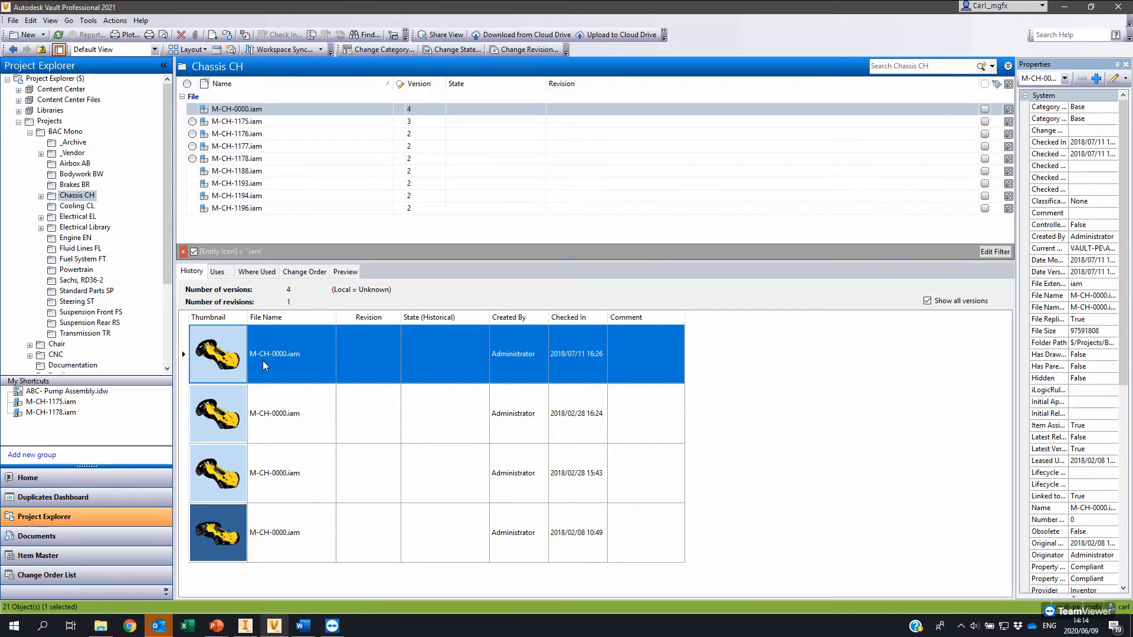
# Step: Expand the files used by M-CH-0000.iam and examine kumho_v70a_75x17_left.prt.1 and OZ Racing Alleggerita, 75x17.CATPart
pyautogui.click(218, 275)
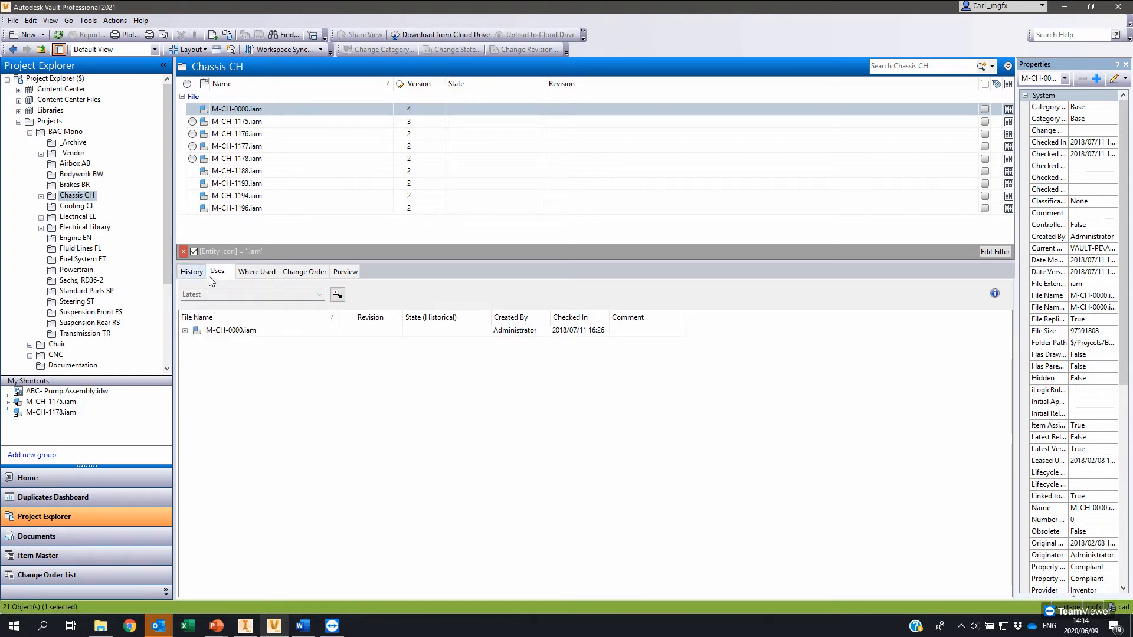
pyautogui.click(184, 331)
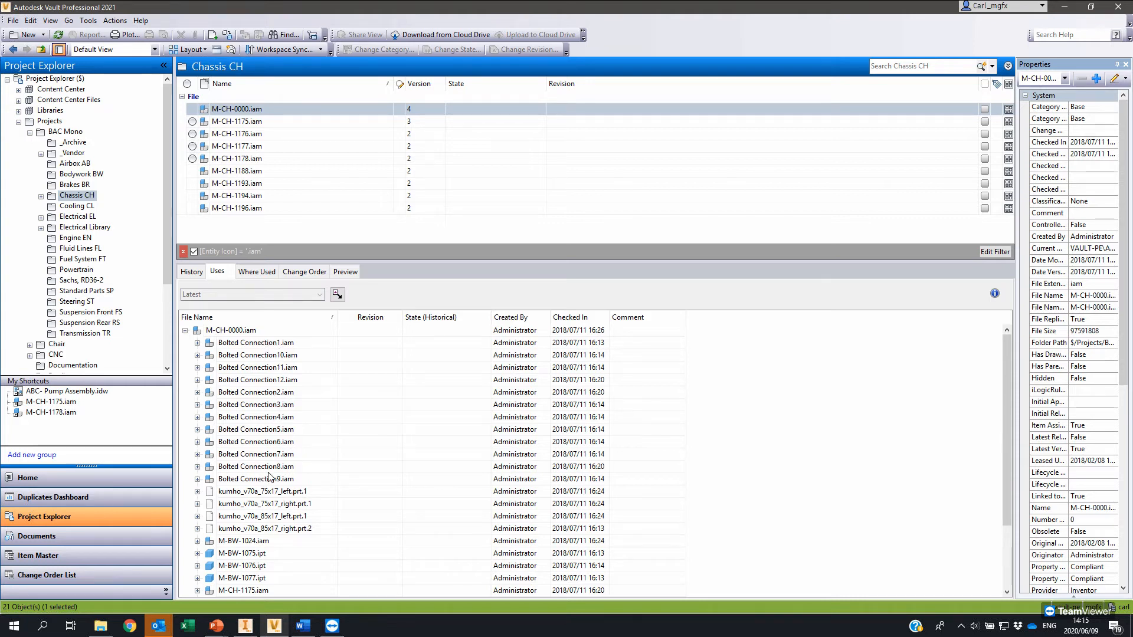
pyautogui.scroll(-1, 281, 486)
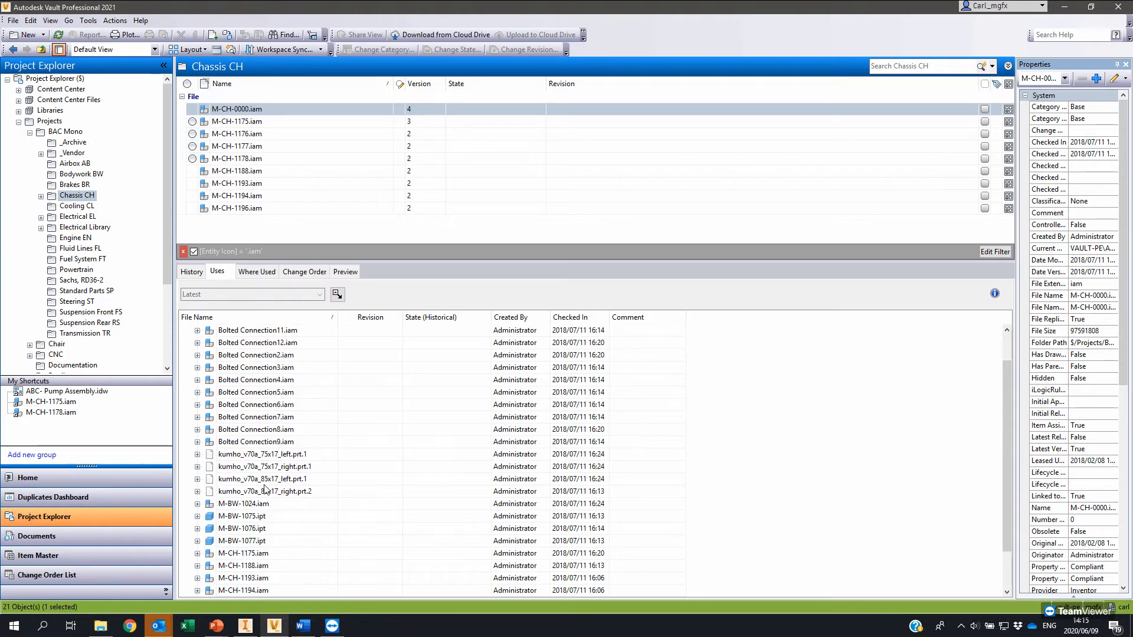
pyautogui.click(250, 455)
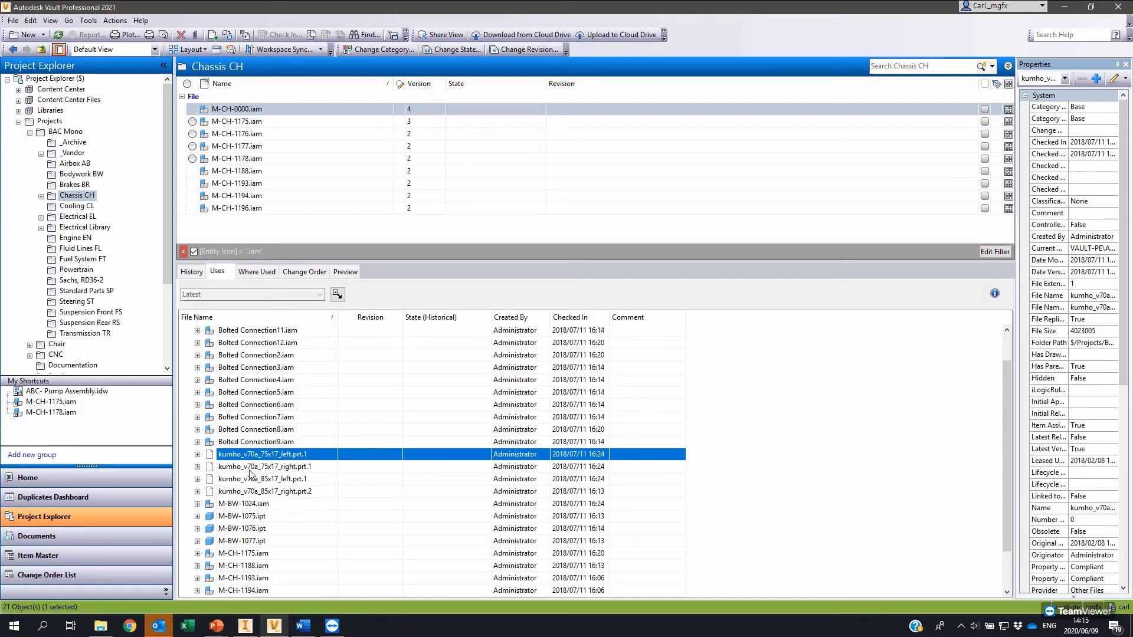
pyautogui.scroll(-2, 255, 479)
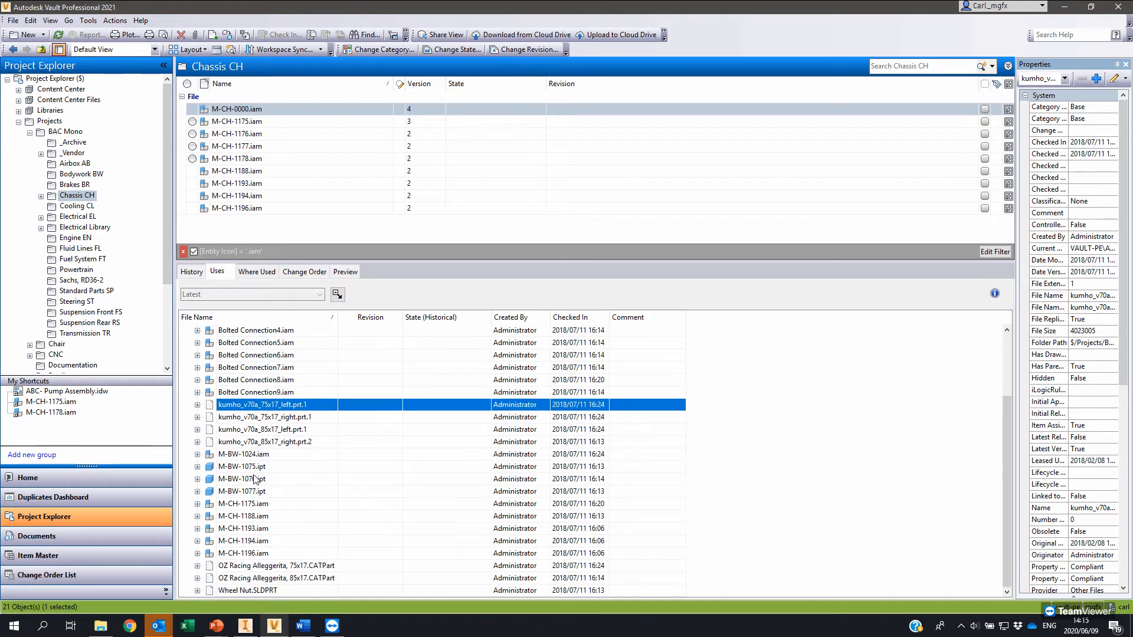
pyautogui.click(236, 568)
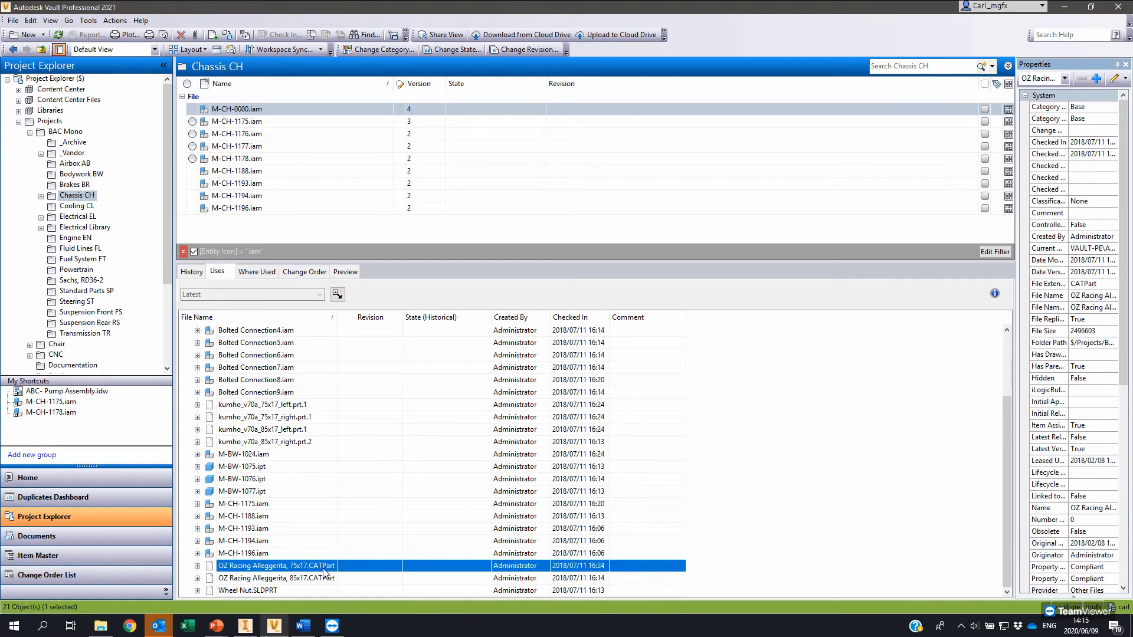
# Step: Examine kumho_v70a_75x17_left.prt.1 and OZ Racing Alleggerita, 75x17.CATPart again, and expand M-BW-1024.iam to review its components
pyautogui.click(263, 407)
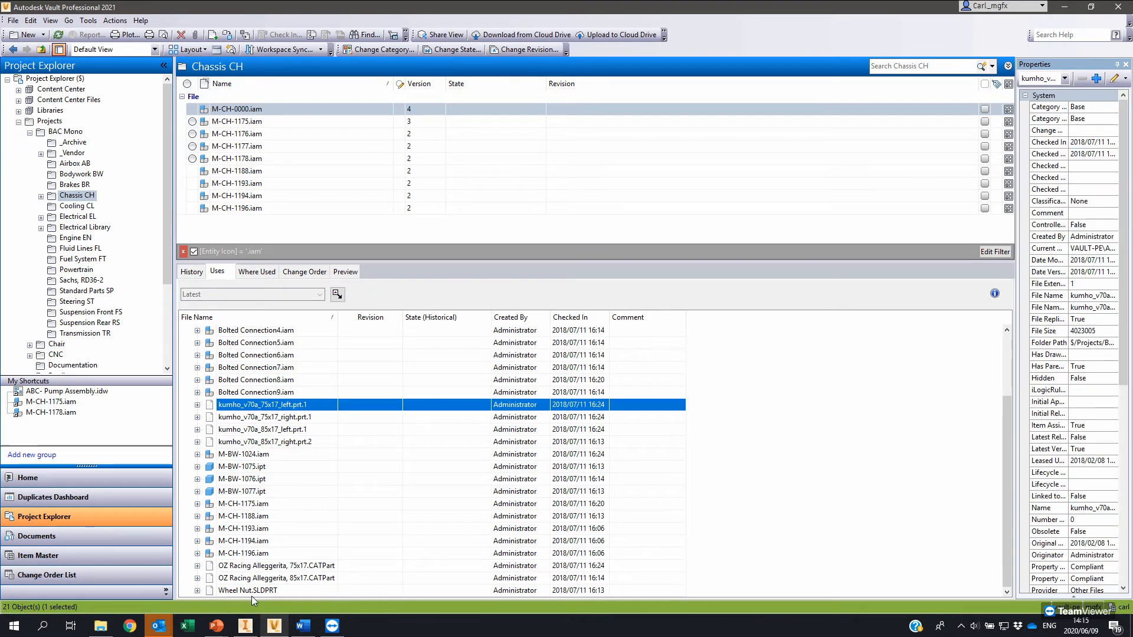
pyautogui.click(266, 568)
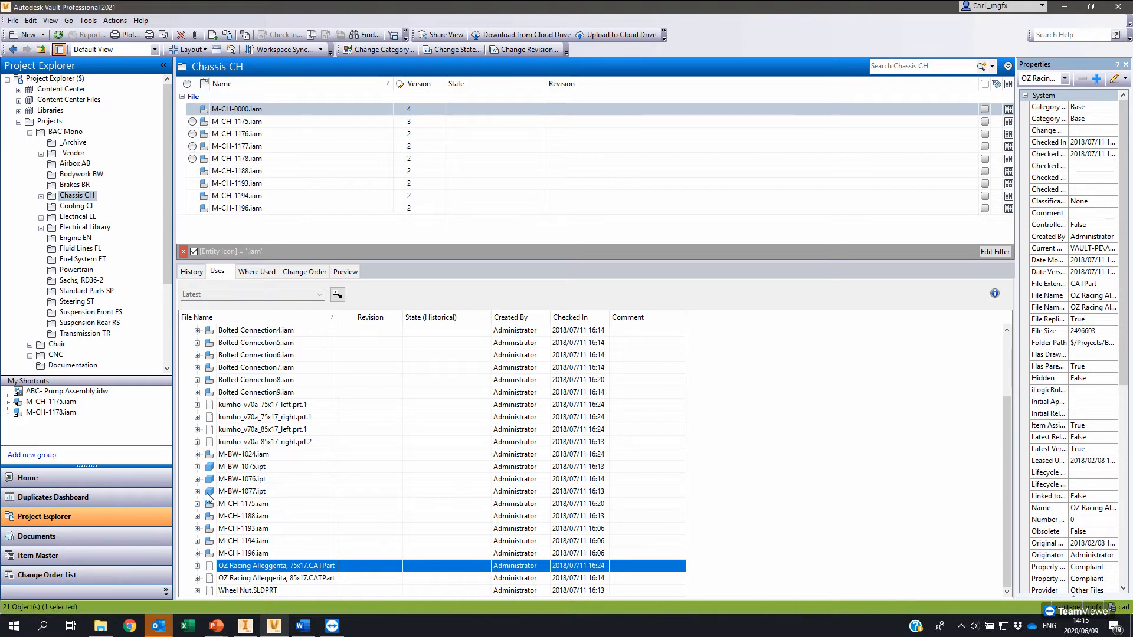
pyautogui.click(198, 455)
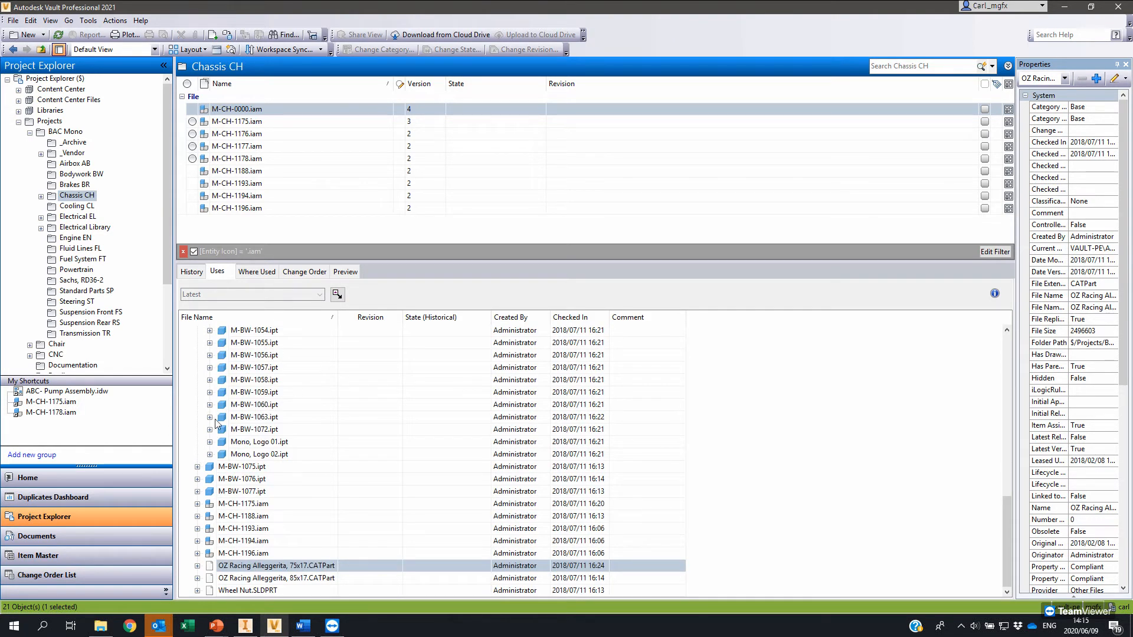
pyautogui.scroll(-10, 218, 449)
pyautogui.scroll(6, 254, 416)
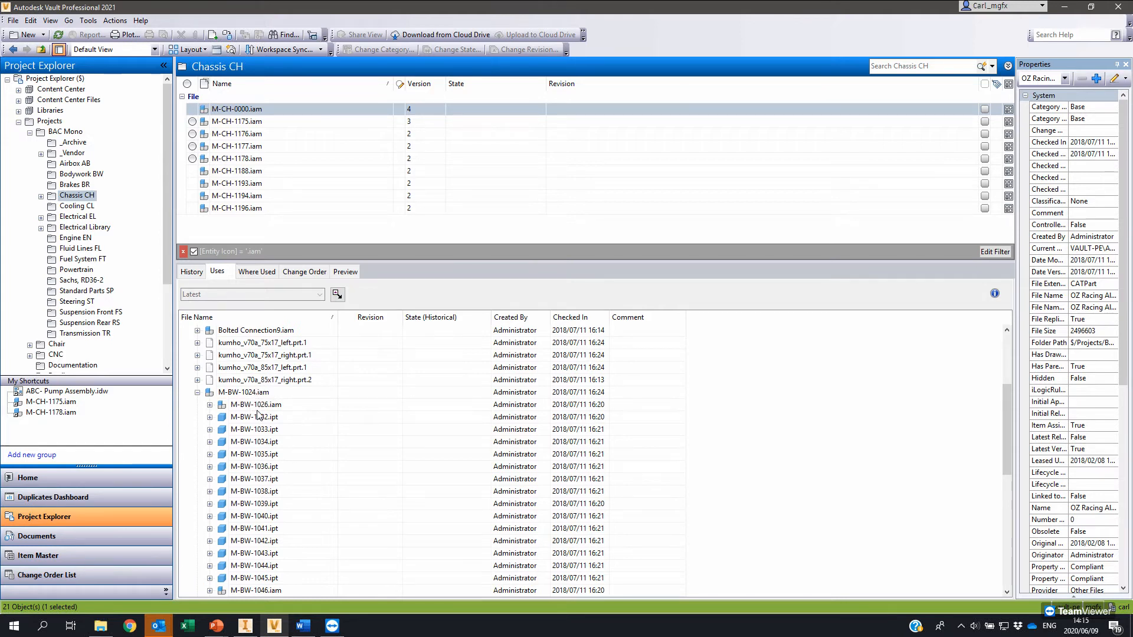
# Step: Go to the vault folder containing the used subassembly M-BW-1024.iam and select that assembly in the folder's file list
pyautogui.click(260, 408)
pyautogui.click(310, 394)
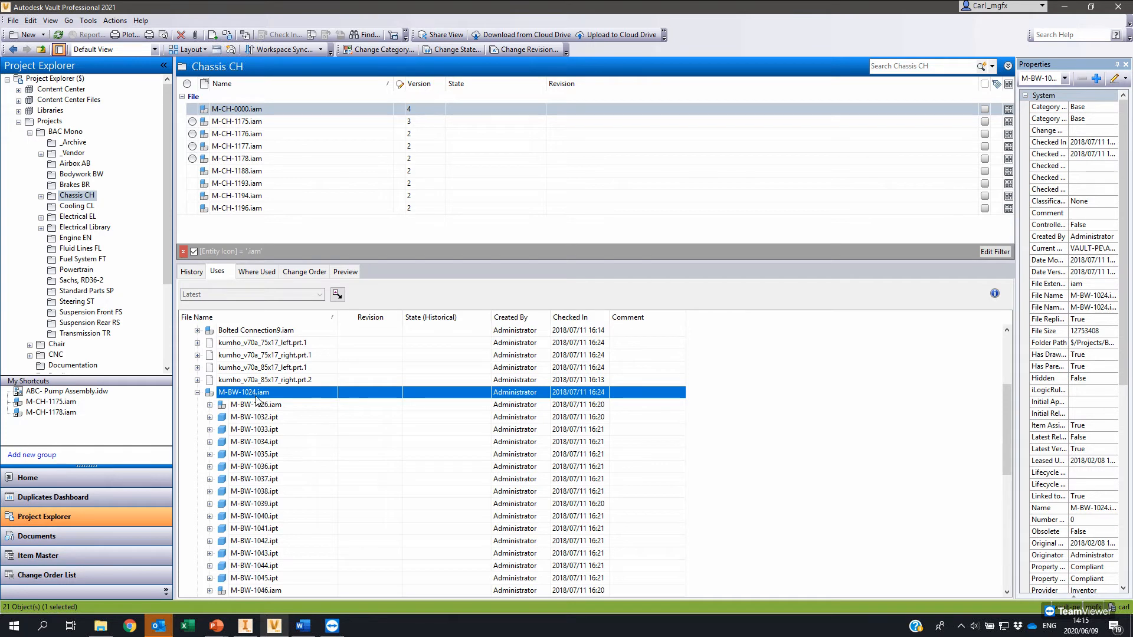
pyautogui.rightClick(261, 395)
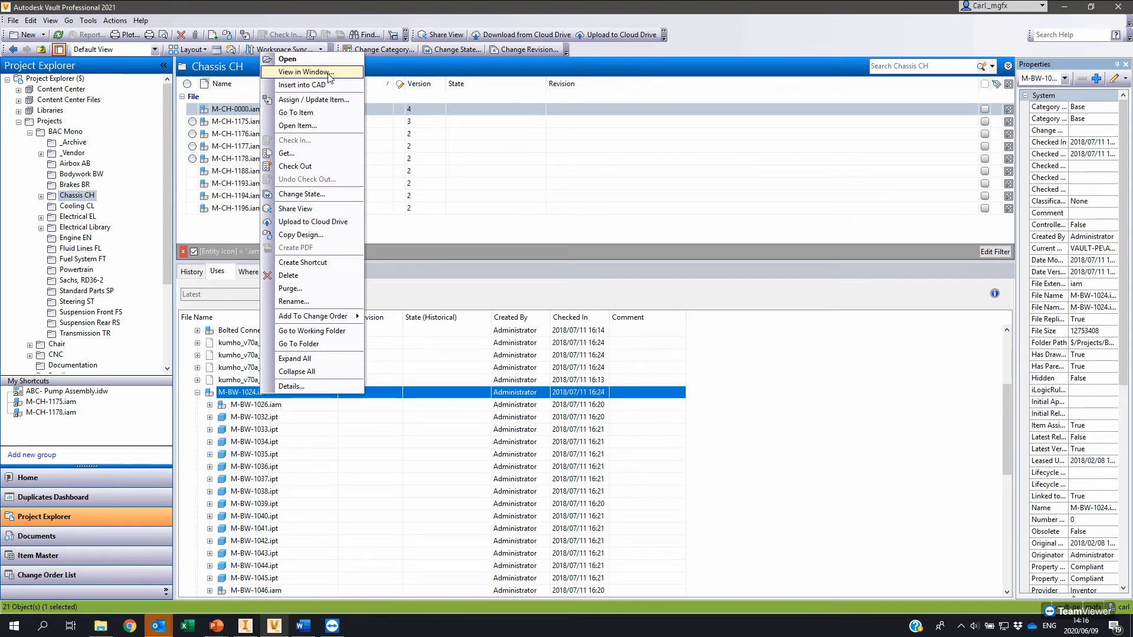
pyautogui.click(326, 345)
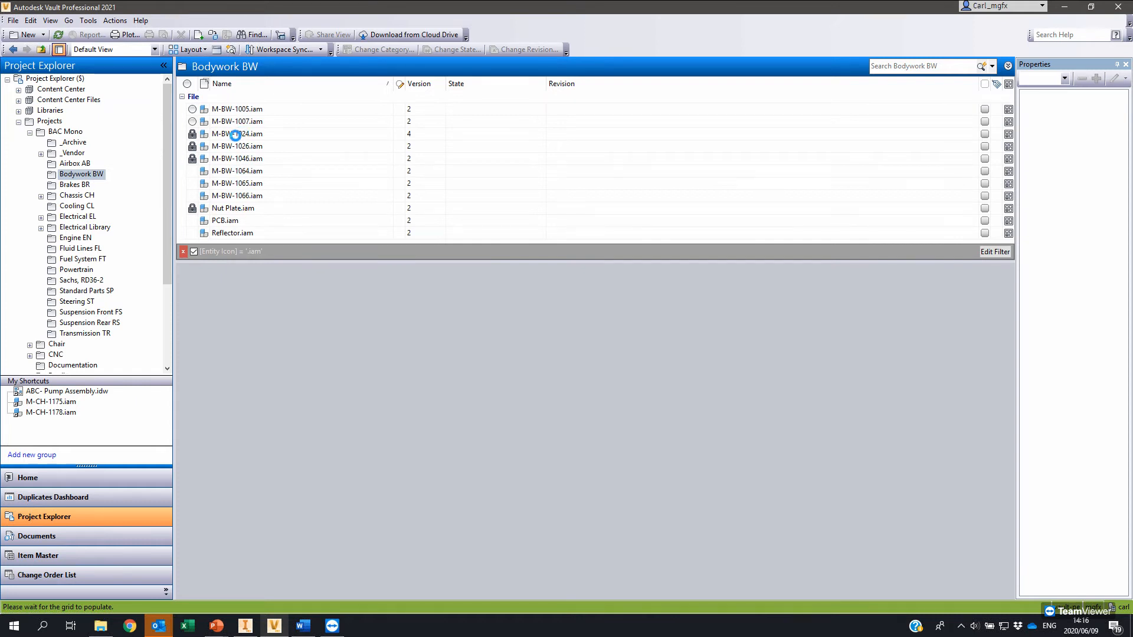
pyautogui.click(242, 135)
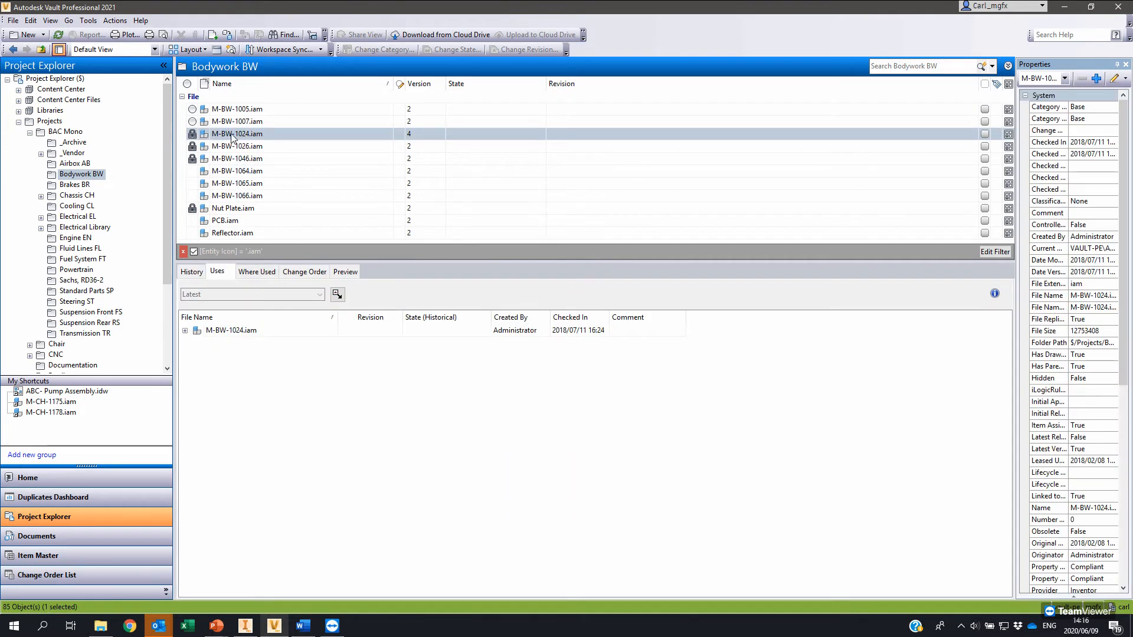
# Step: Review the version history of M-BW-1024.iam and expand the list of files it uses
pyautogui.click(191, 274)
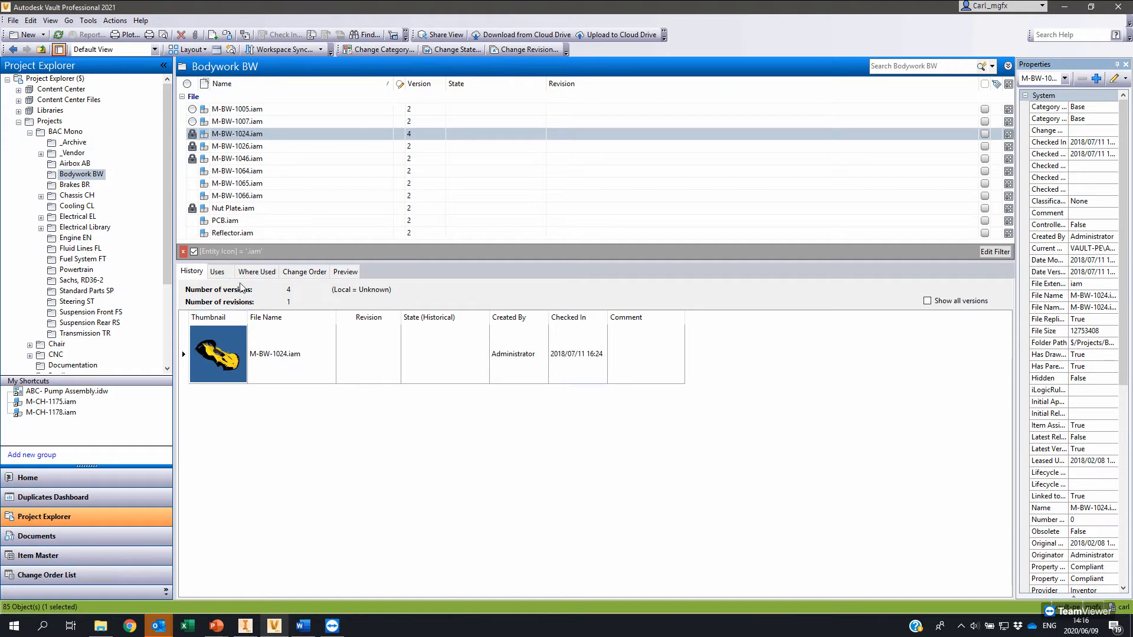
pyautogui.click(217, 272)
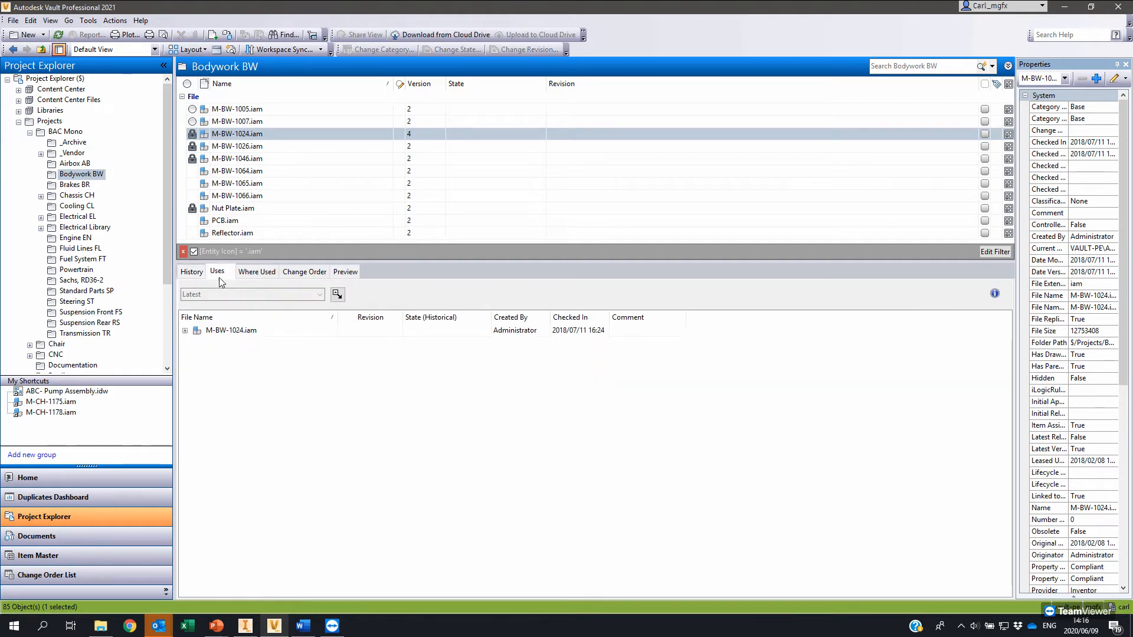
pyautogui.click(185, 331)
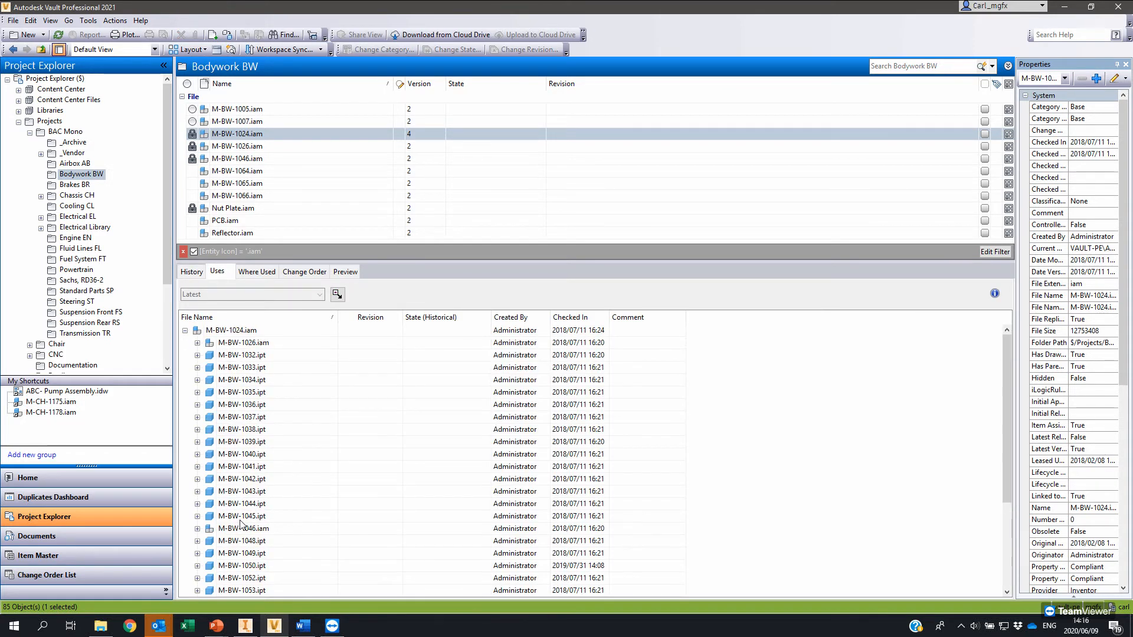
# Step: Show where M-BW-1024.iam is used and inspect its parent assembly M-CH-0000.iam for further parents
pyautogui.click(257, 272)
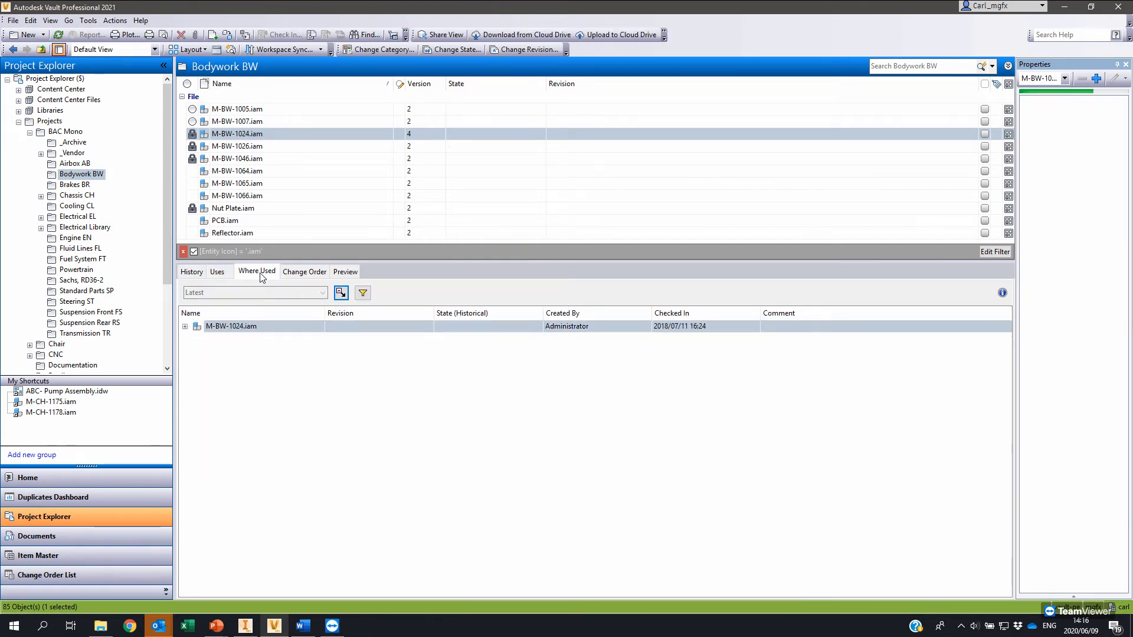
pyautogui.click(184, 327)
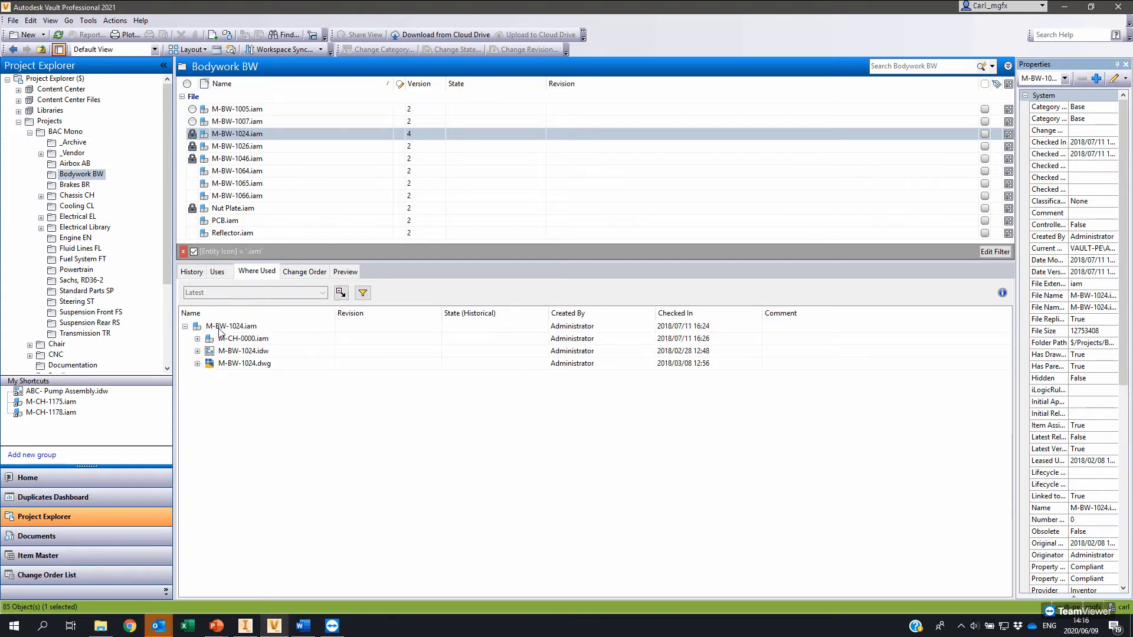
pyautogui.click(254, 327)
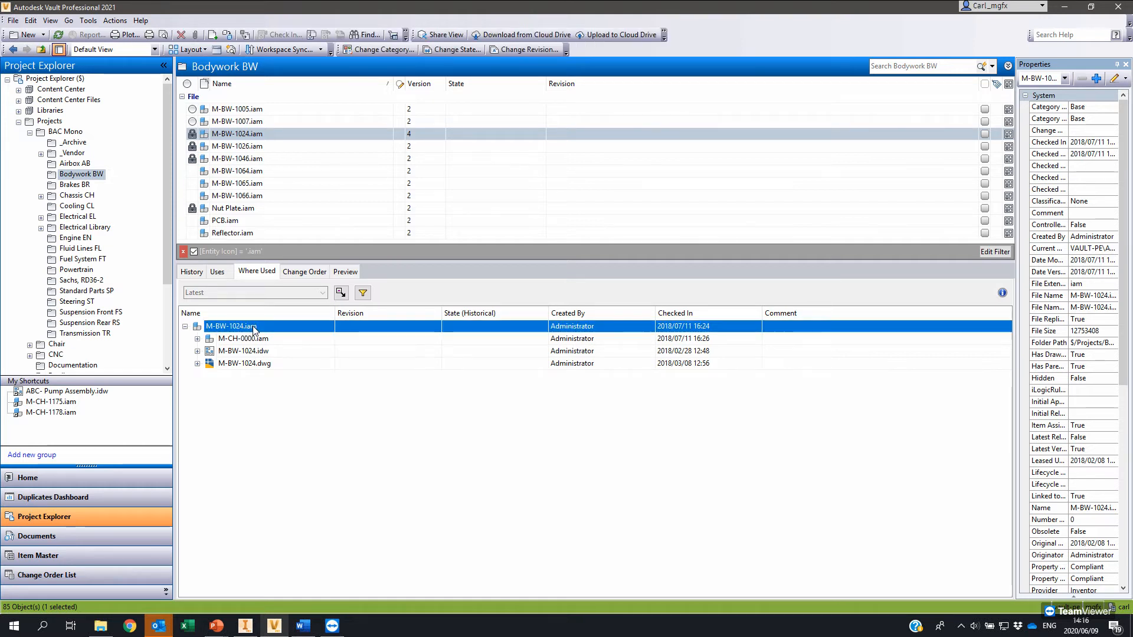
pyautogui.click(256, 340)
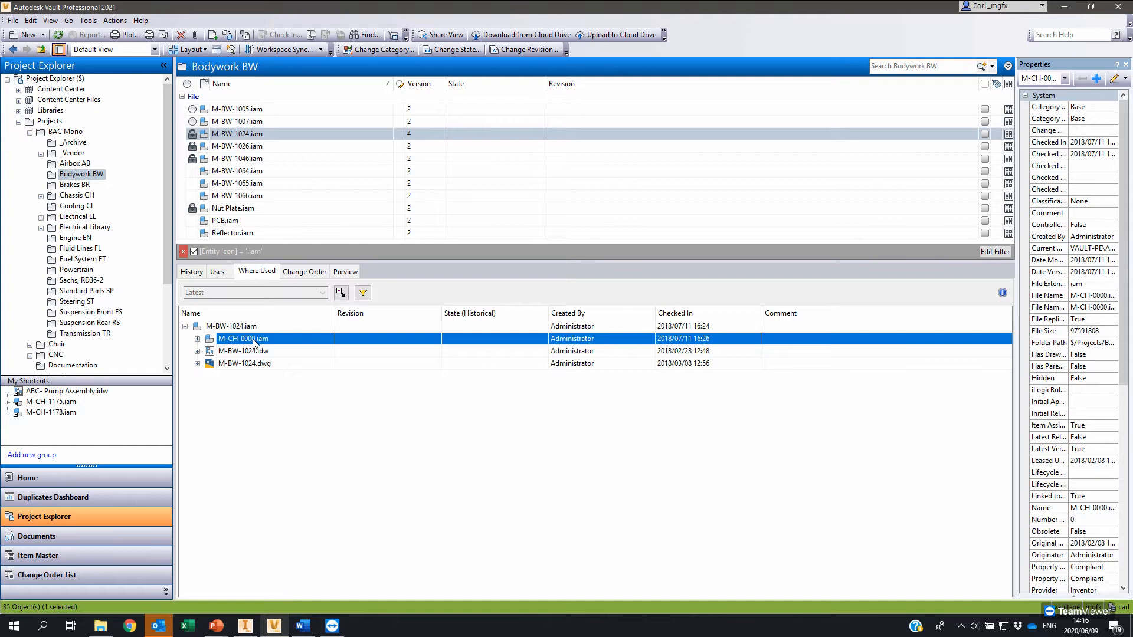
pyautogui.click(198, 339)
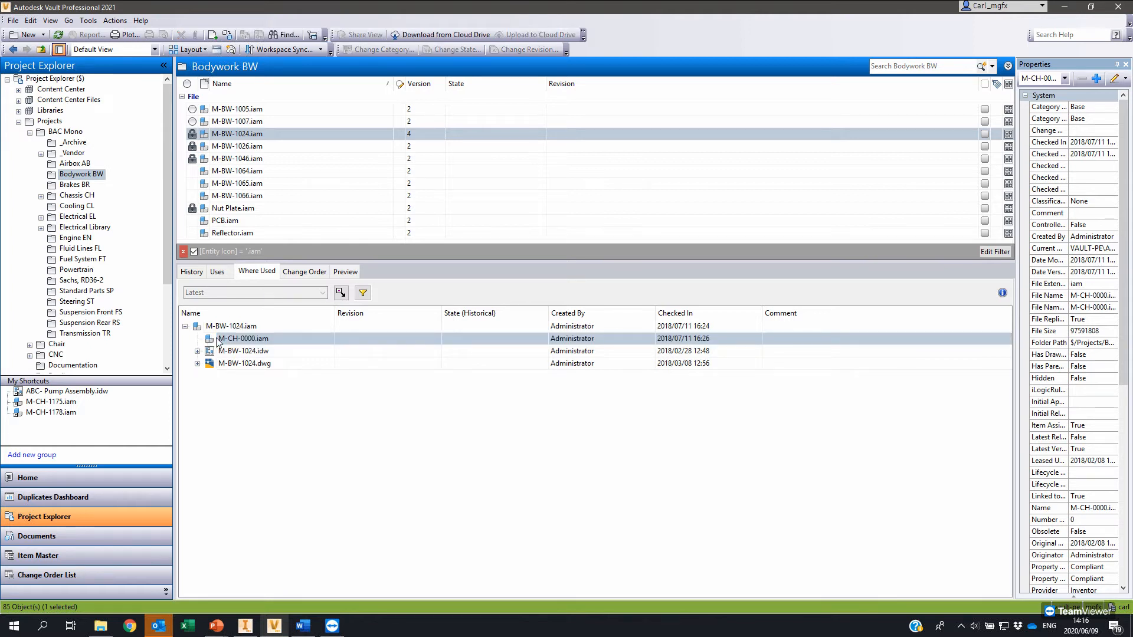
pyautogui.click(252, 327)
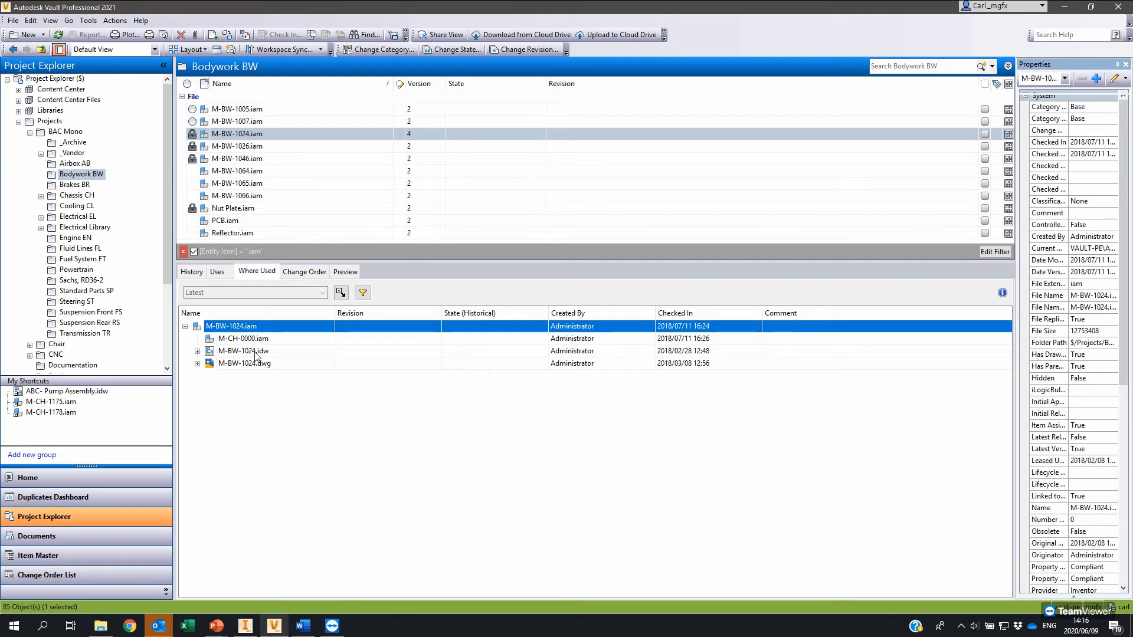
# Step: Inspect the drawings M-BW-1024.idw and M-BW-1024.dwg that reference the assembly, and try to expand both for further parents
pyautogui.click(226, 352)
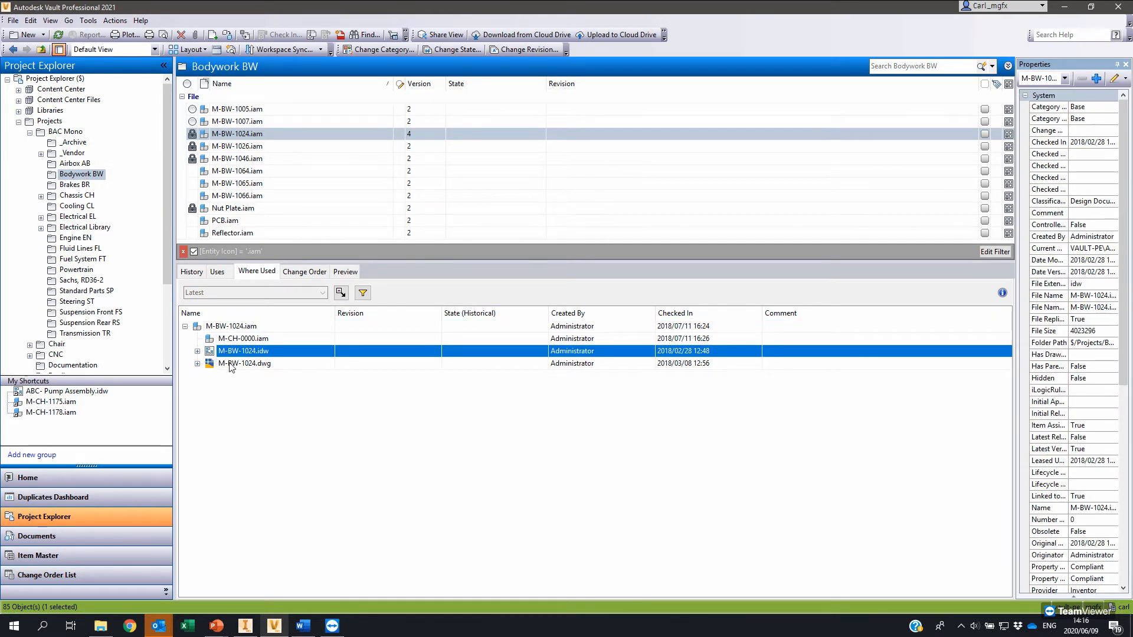
pyautogui.click(230, 366)
pyautogui.click(229, 353)
pyautogui.click(228, 364)
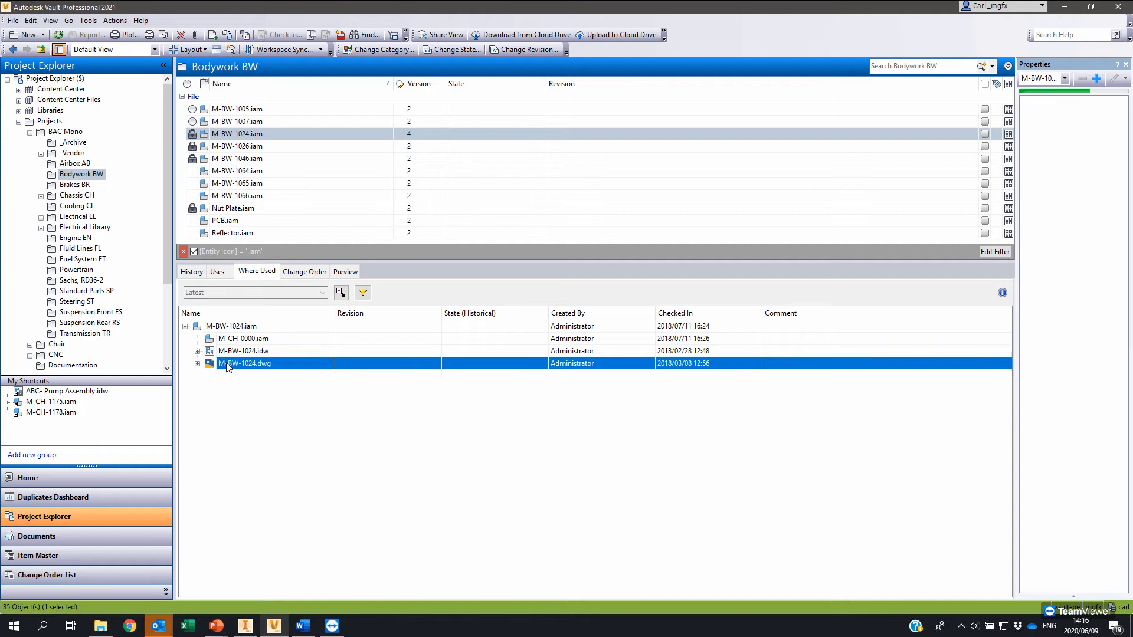
pyautogui.click(198, 351)
pyautogui.click(198, 363)
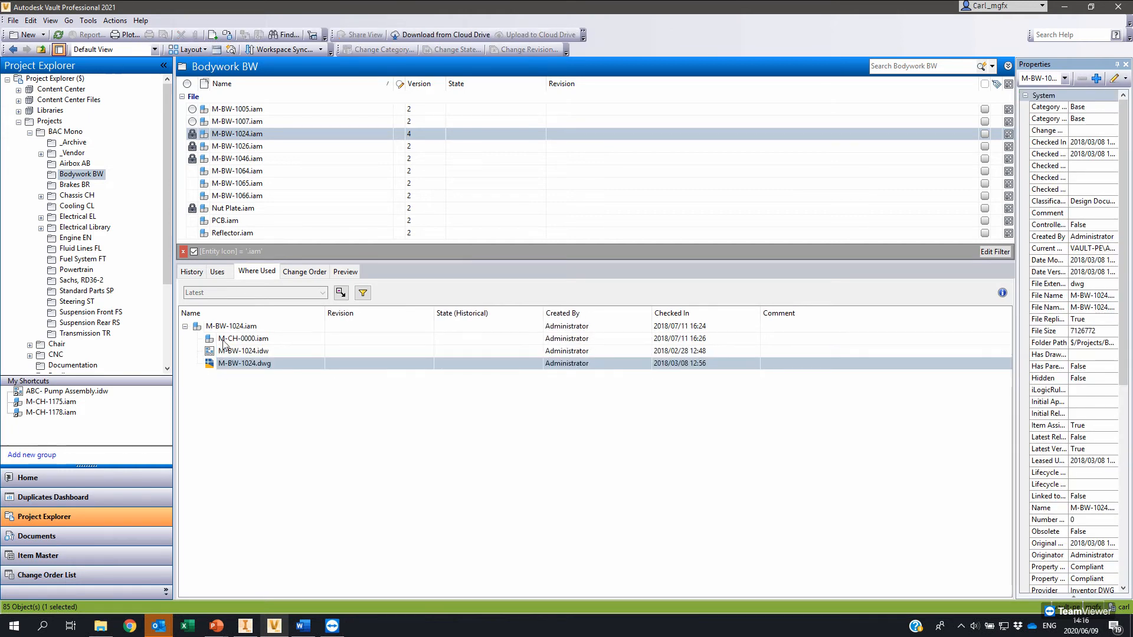
# Step: Step through the where-used entries from M-BW-1024.iam down to M-BW-1024.dwg
pyautogui.click(233, 328)
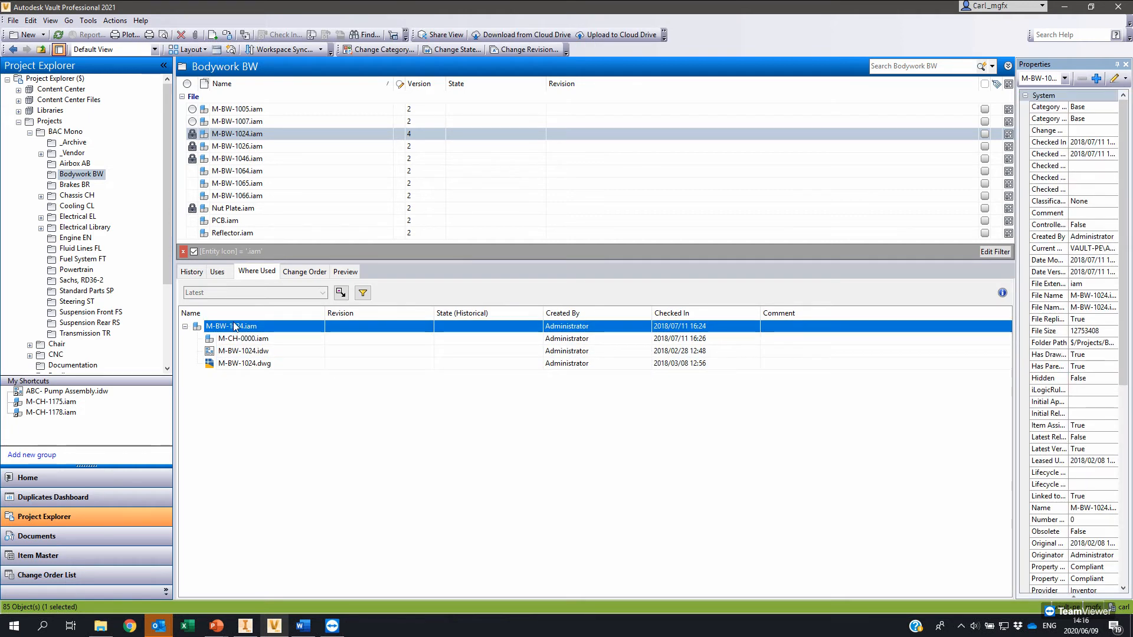
pyautogui.press('Down')
pyautogui.press('Down')
pyautogui.press('Down')
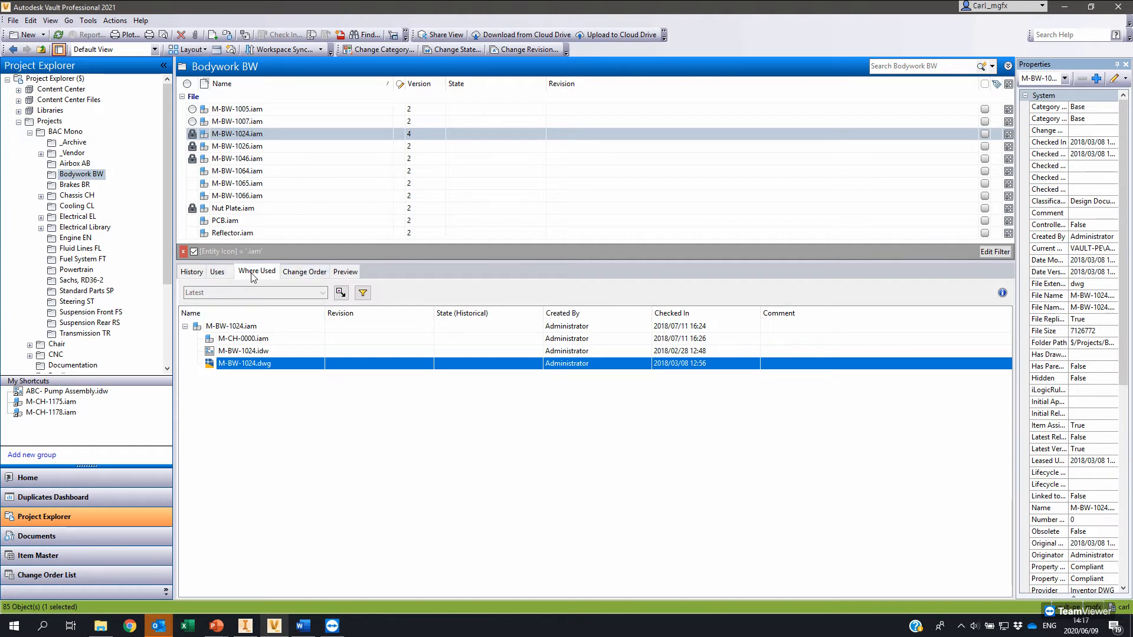
# Step: Check the change orders of M-BW-1024.iam and load its version 4 preview in the viewer
pyautogui.click(298, 273)
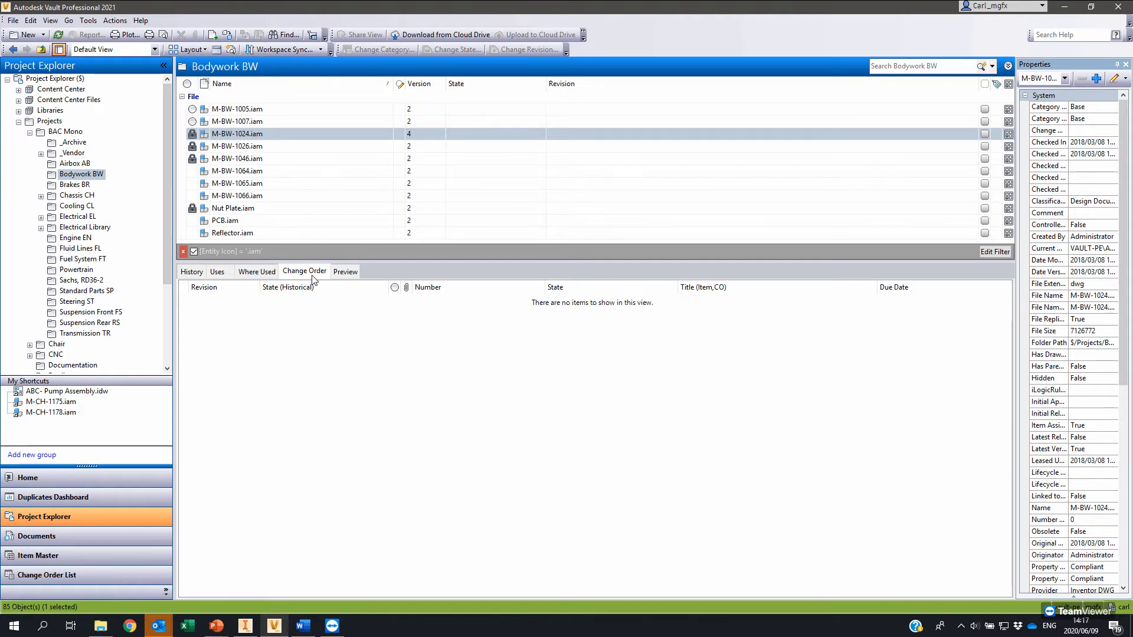
pyautogui.click(346, 272)
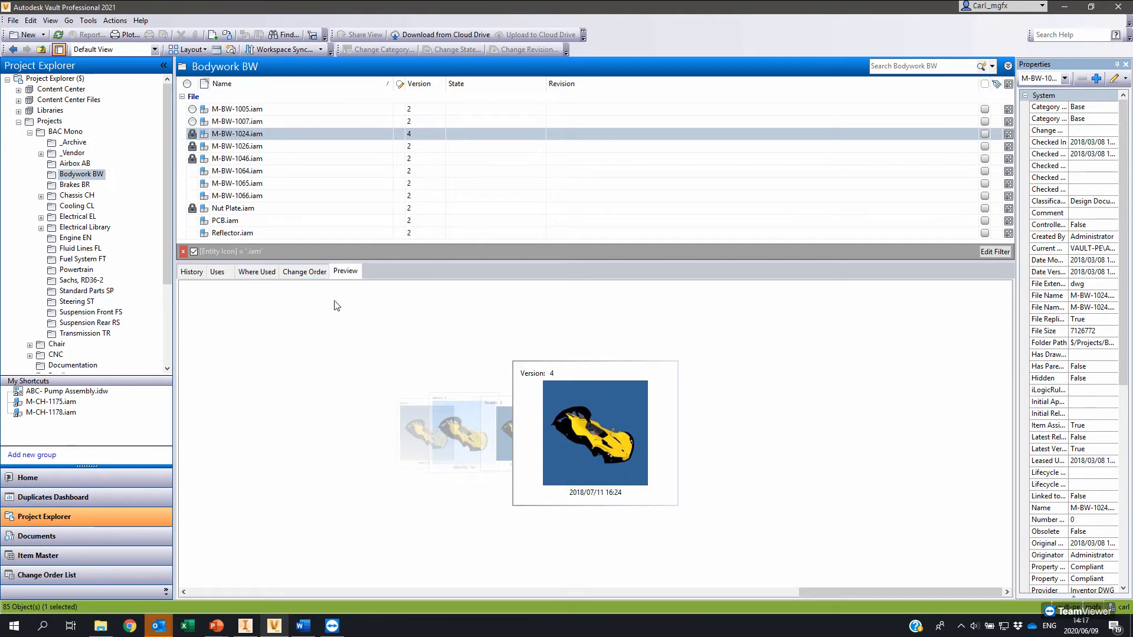
pyautogui.click(587, 434)
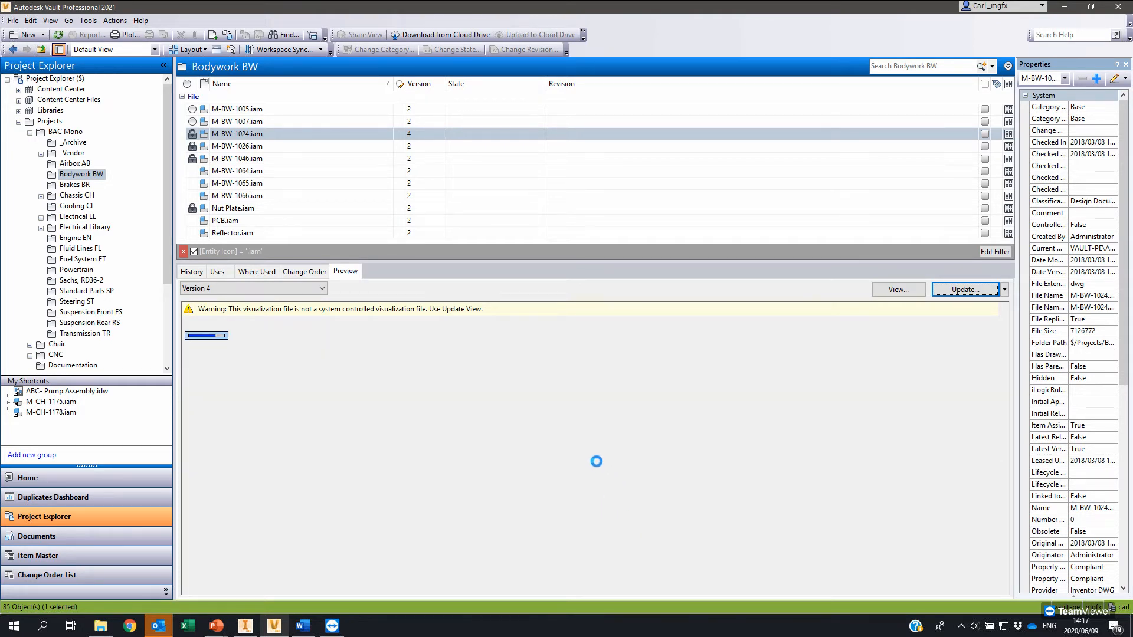
# Step: Examine the previewed 3D bodywork model of M-BW-1024.iam from several angles, up close and as a whole
pyautogui.moveTo(555, 485); pyautogui.dragTo(537, 440)
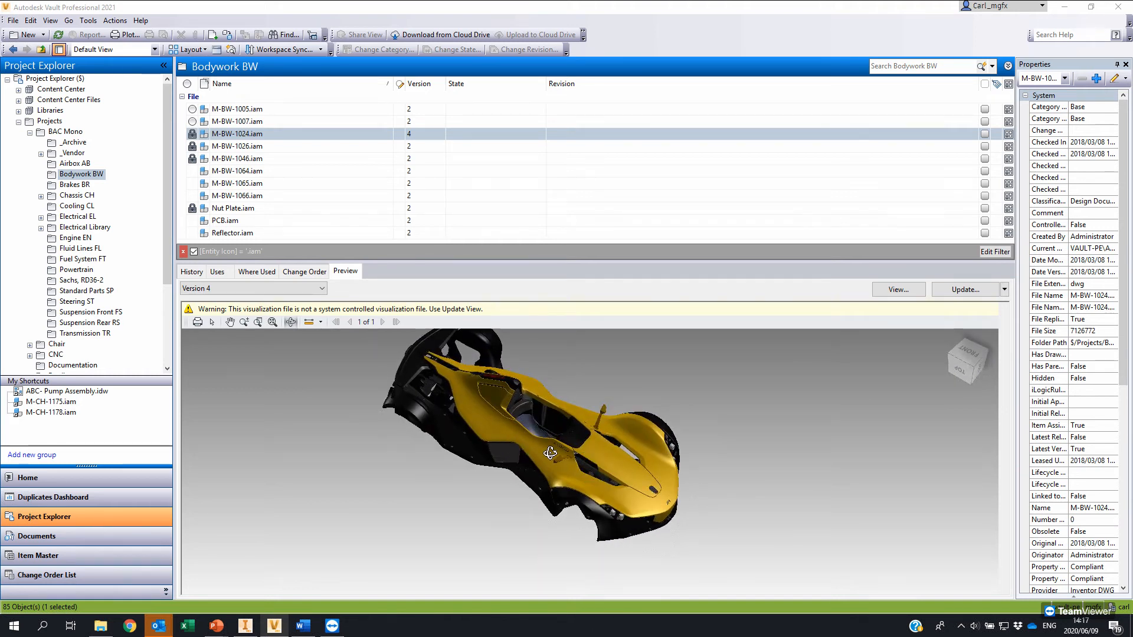
pyautogui.scroll(5, 518, 486)
pyautogui.scroll(-3, 518, 486)
pyautogui.moveTo(524, 517); pyautogui.dragTo(528, 468)
pyautogui.moveTo(529, 468); pyautogui.dragTo(354, 363, button='middle')
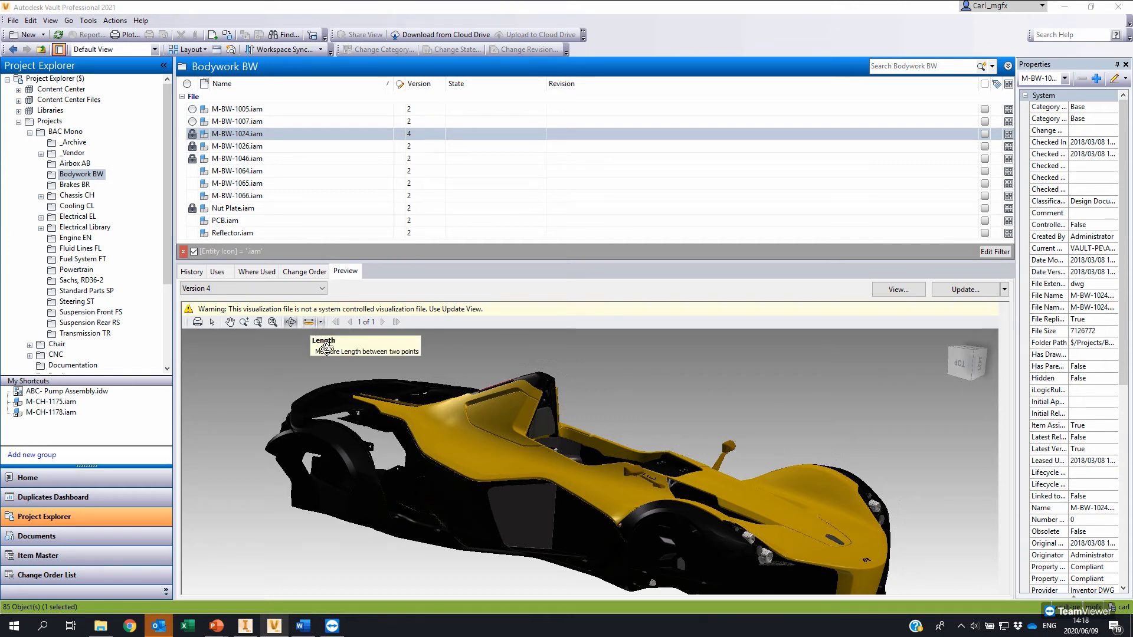
pyautogui.keyDown('shift'); pyautogui.moveTo(530, 495); pyautogui.dragTo(486, 491, button='middle'); pyautogui.keyUp('shift')
pyautogui.moveTo(604, 493); pyautogui.dragTo(571, 460, button='middle')
pyautogui.scroll(5, 571, 460)
pyautogui.scroll(-5, 570, 459)
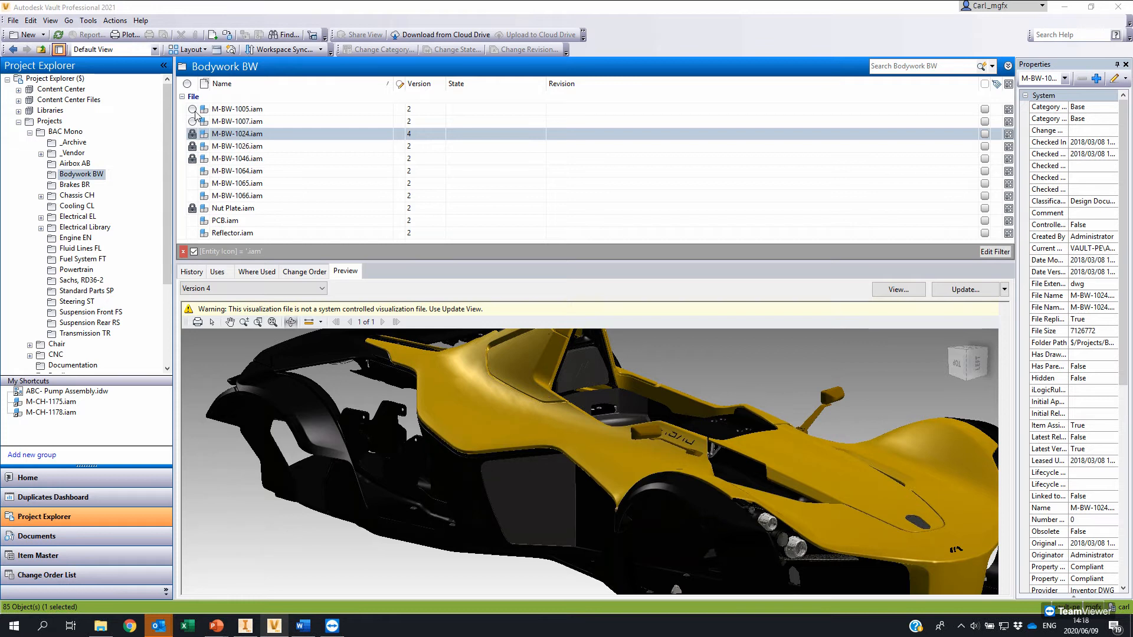
pyautogui.scroll(4, 498, 403)
pyautogui.scroll(-6, 499, 404)
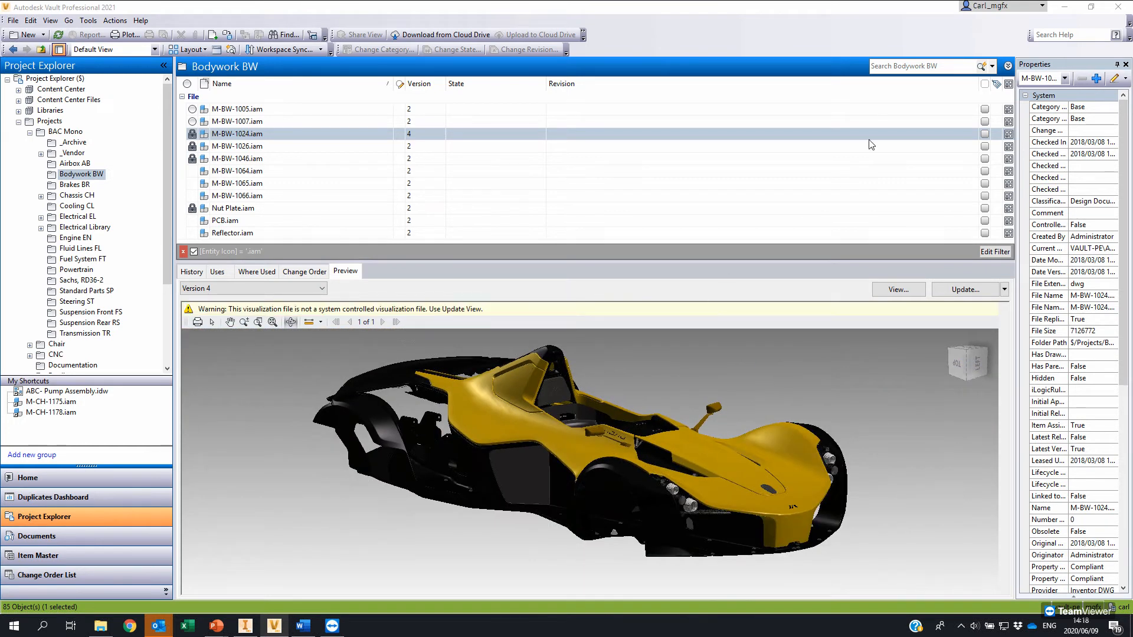
pyautogui.click(993, 66)
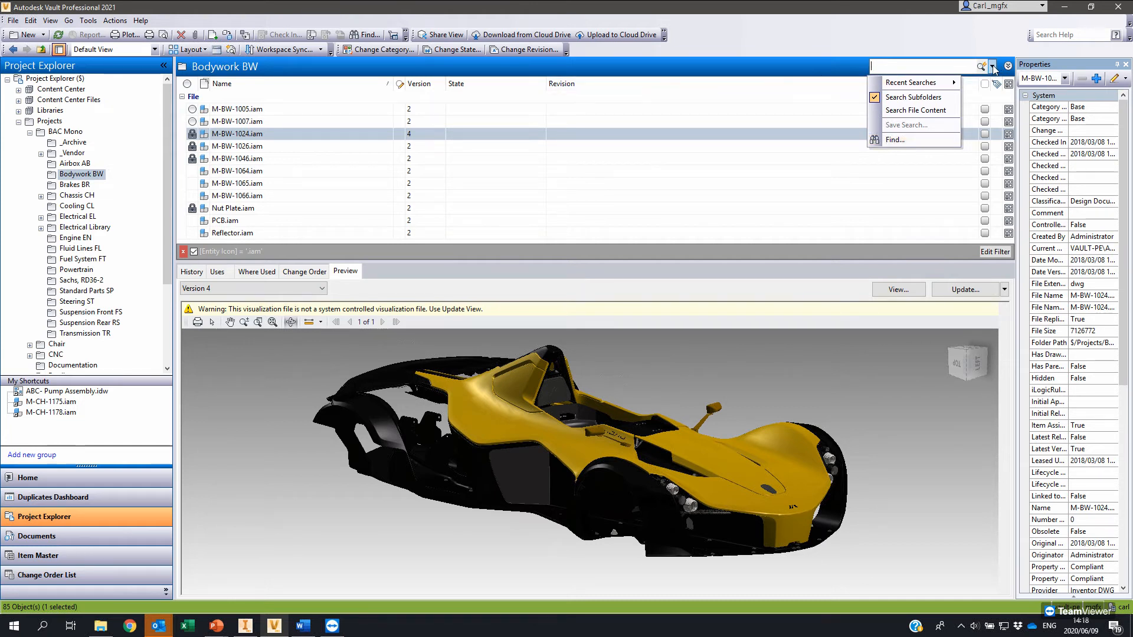
pyautogui.click(893, 141)
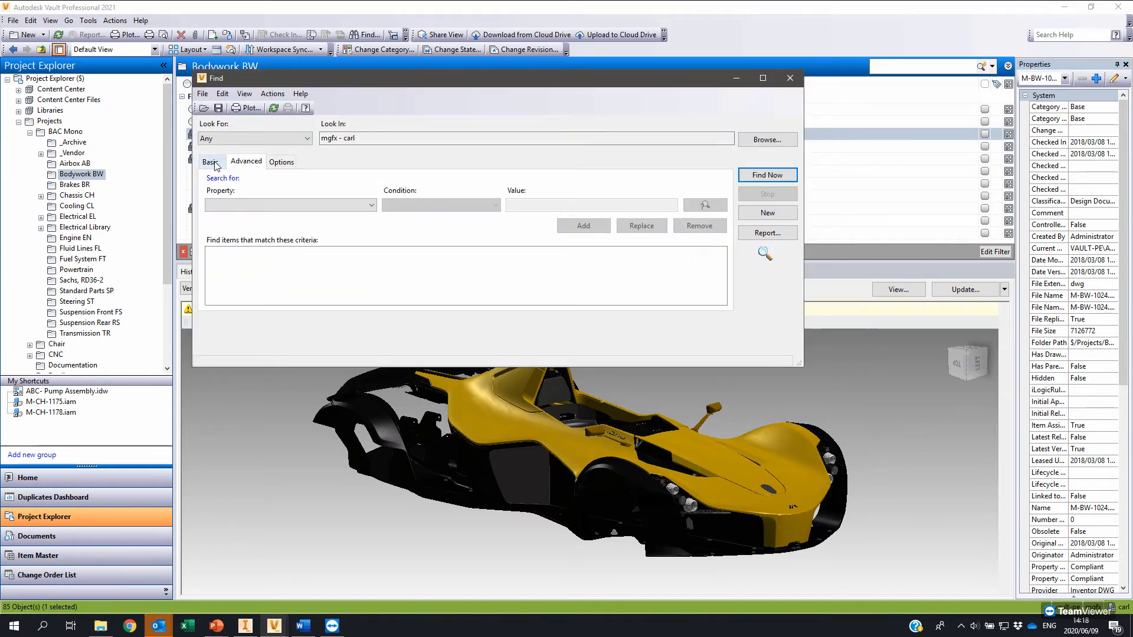
pyautogui.click(233, 204)
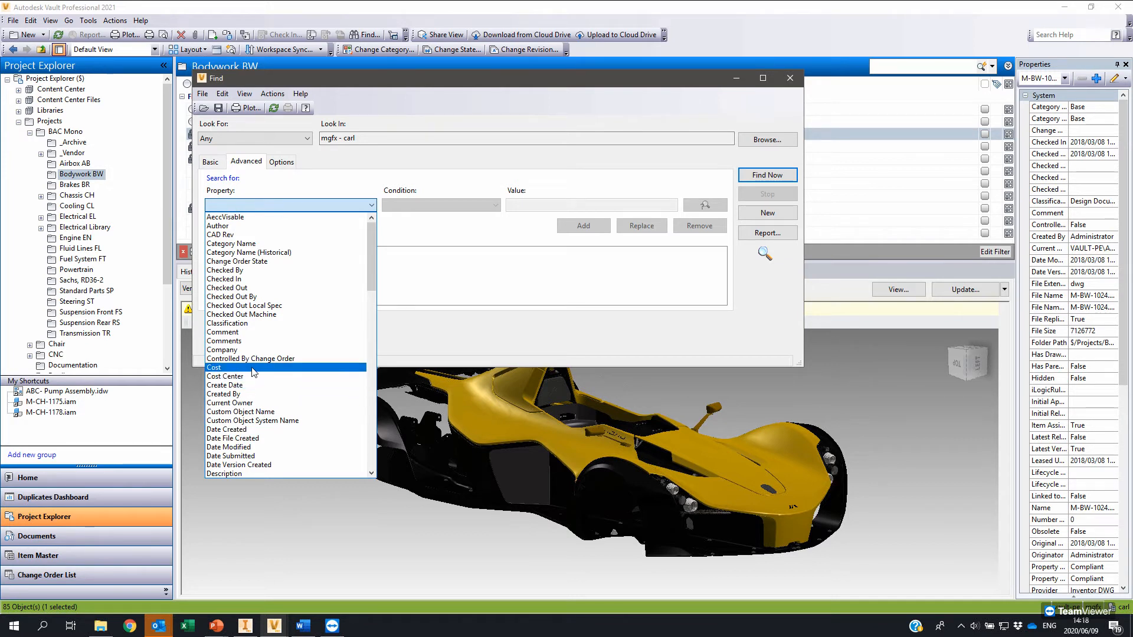
pyautogui.click(253, 297)
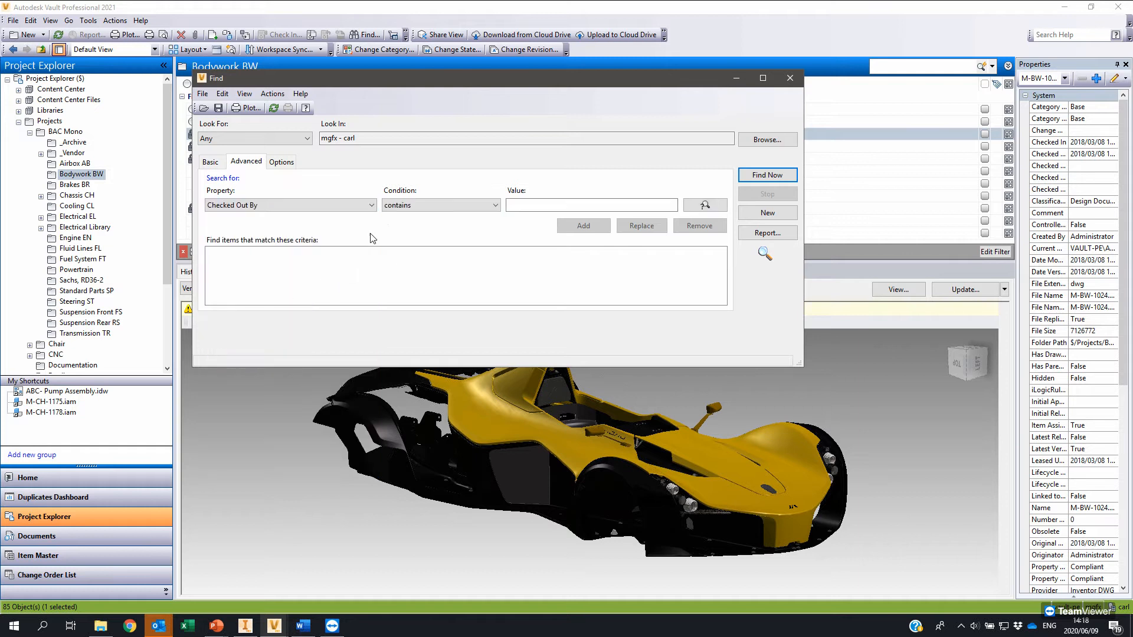
pyautogui.click(560, 201)
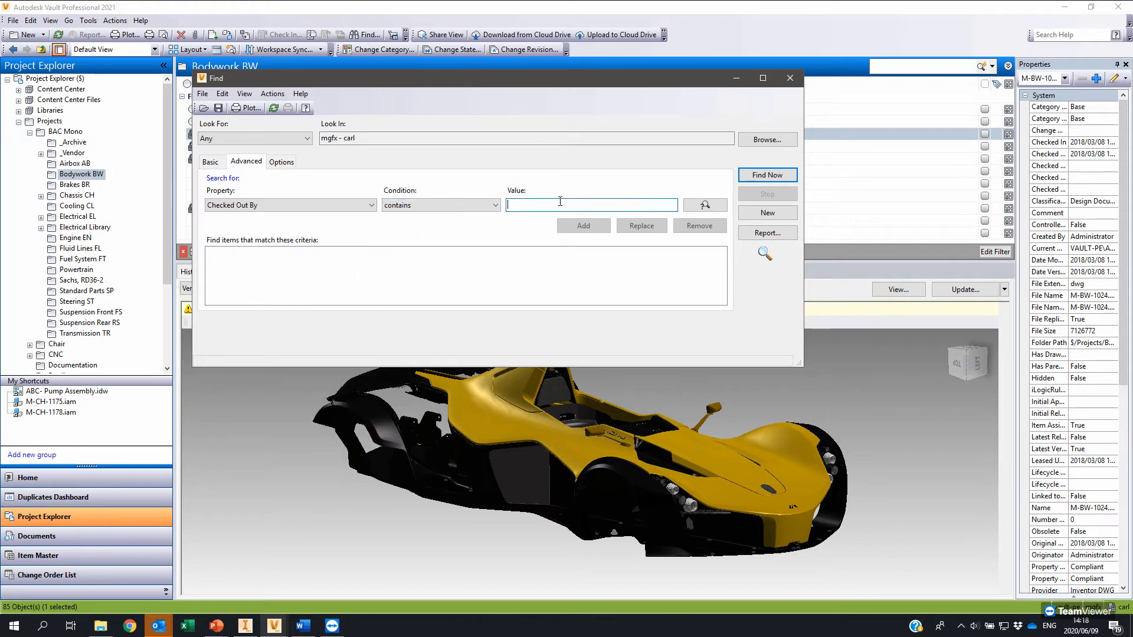
pyautogui.write('admin')
pyautogui.click(705, 205)
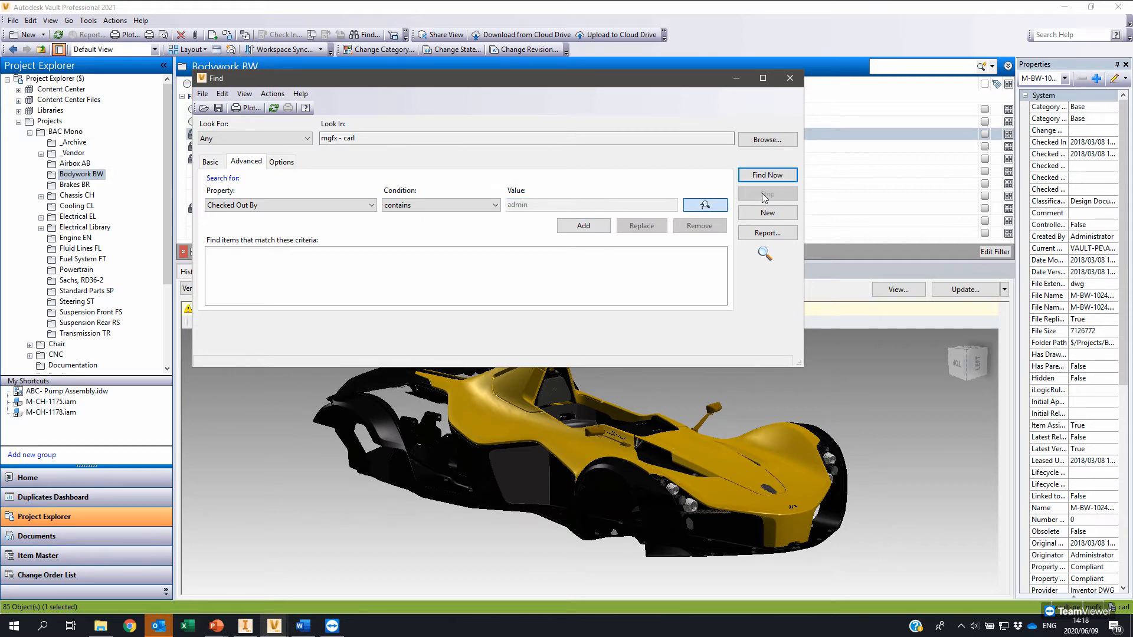
pyautogui.click(584, 225)
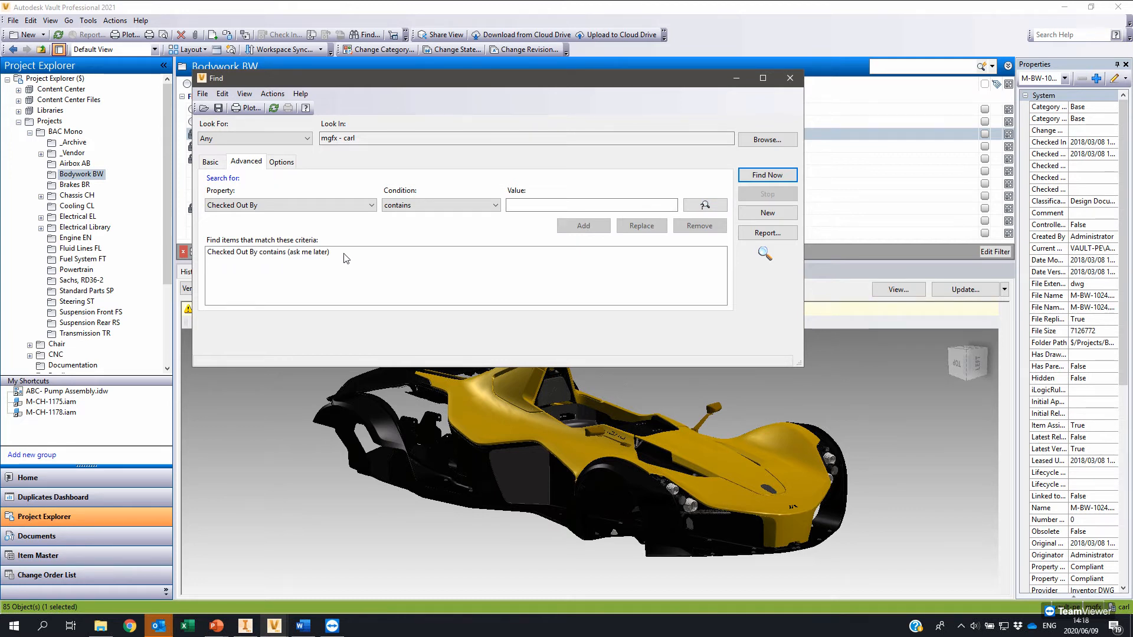
pyautogui.click(304, 252)
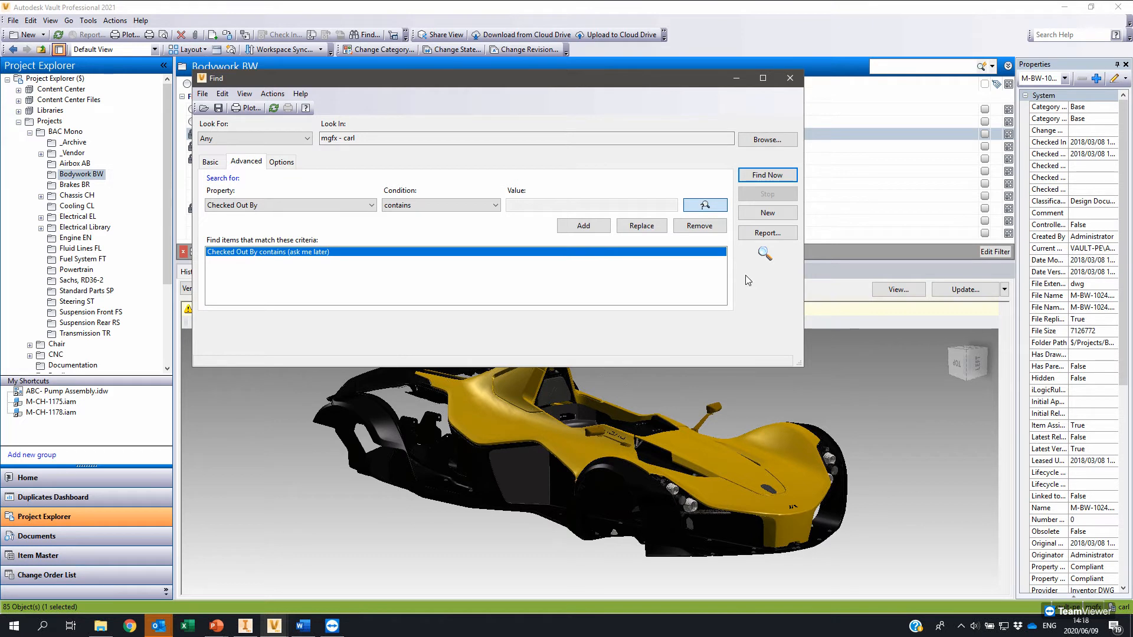
pyautogui.click(684, 226)
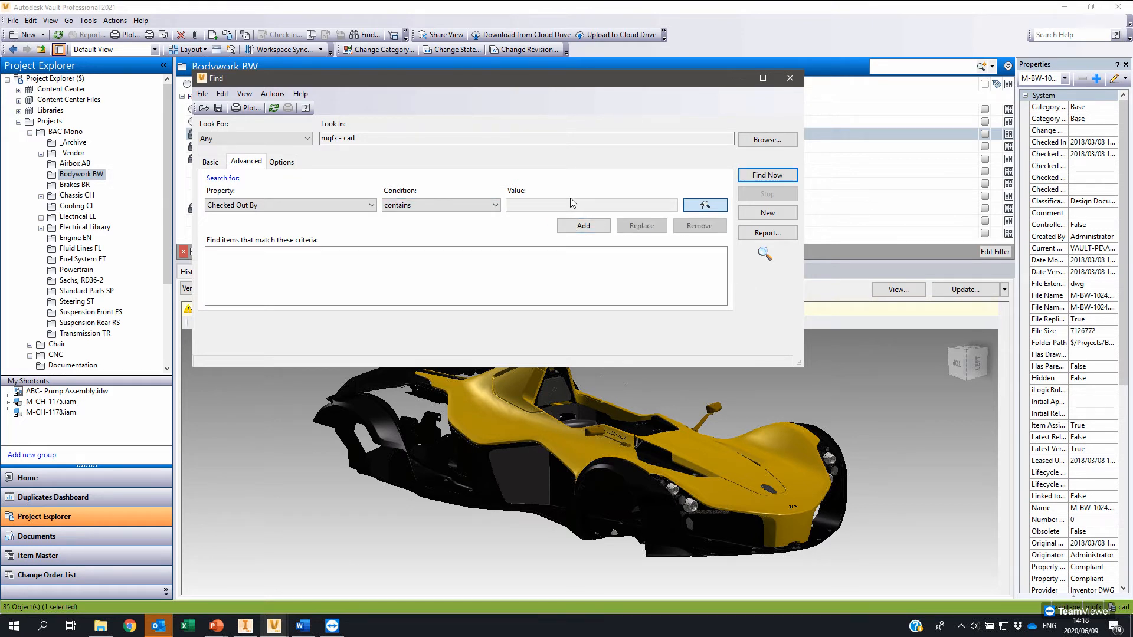
pyautogui.click(274, 206)
pyautogui.click(273, 208)
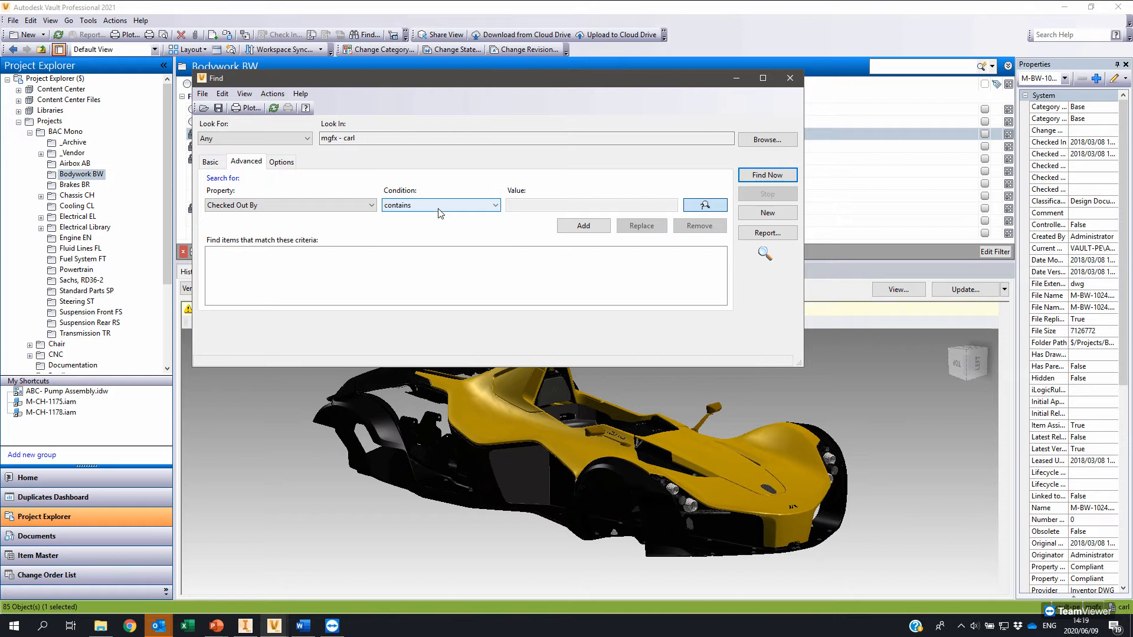
pyautogui.click(798, 73)
# Step: Set up an advanced search with the criterion Checked Out By contains admin
pyautogui.click(992, 67)
pyautogui.click(894, 140)
pyautogui.click(371, 204)
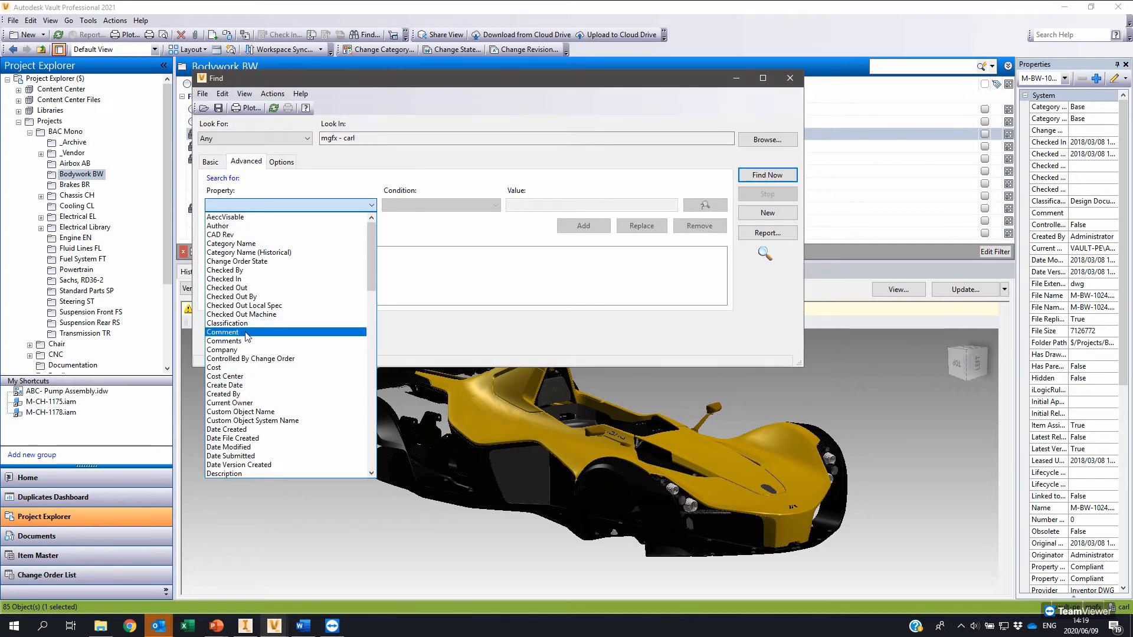
pyautogui.click(239, 296)
pyautogui.click(508, 204)
pyautogui.write('adm')
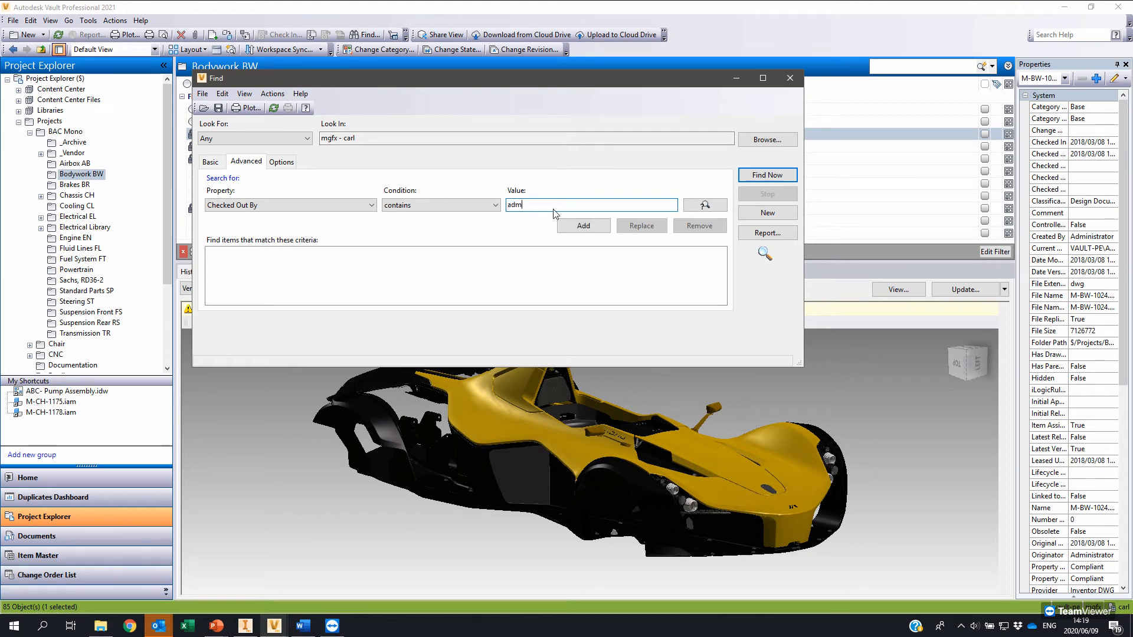
pyautogui.write('in')
pyautogui.click(583, 226)
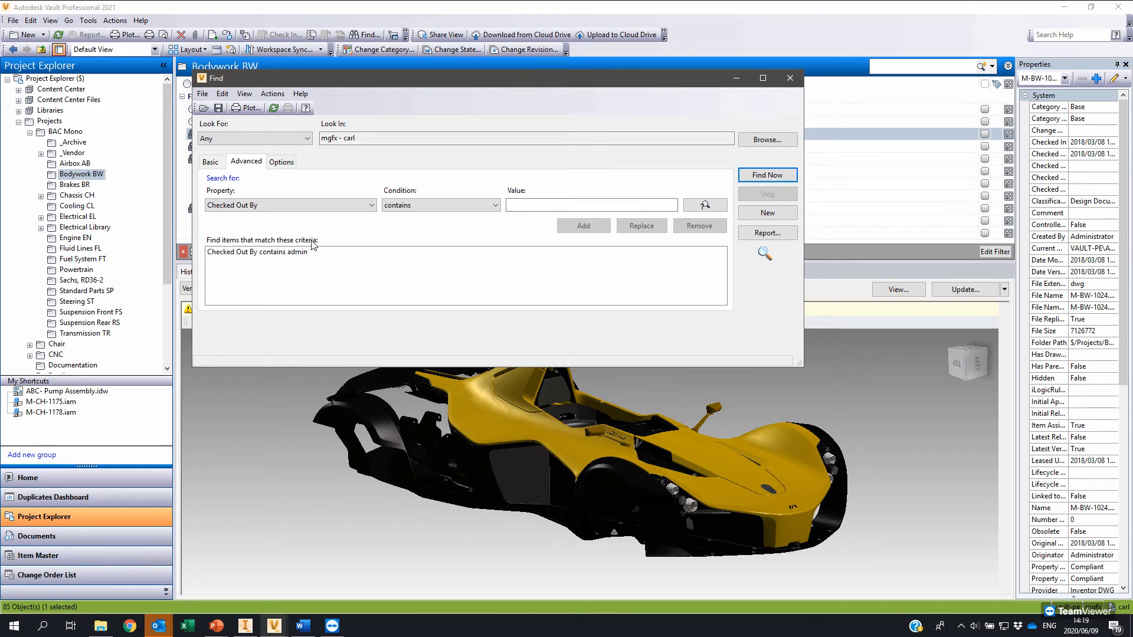
# Step: Switch the value entry to ask-me-later, then run the search without adding that extra criterion
pyautogui.click(705, 204)
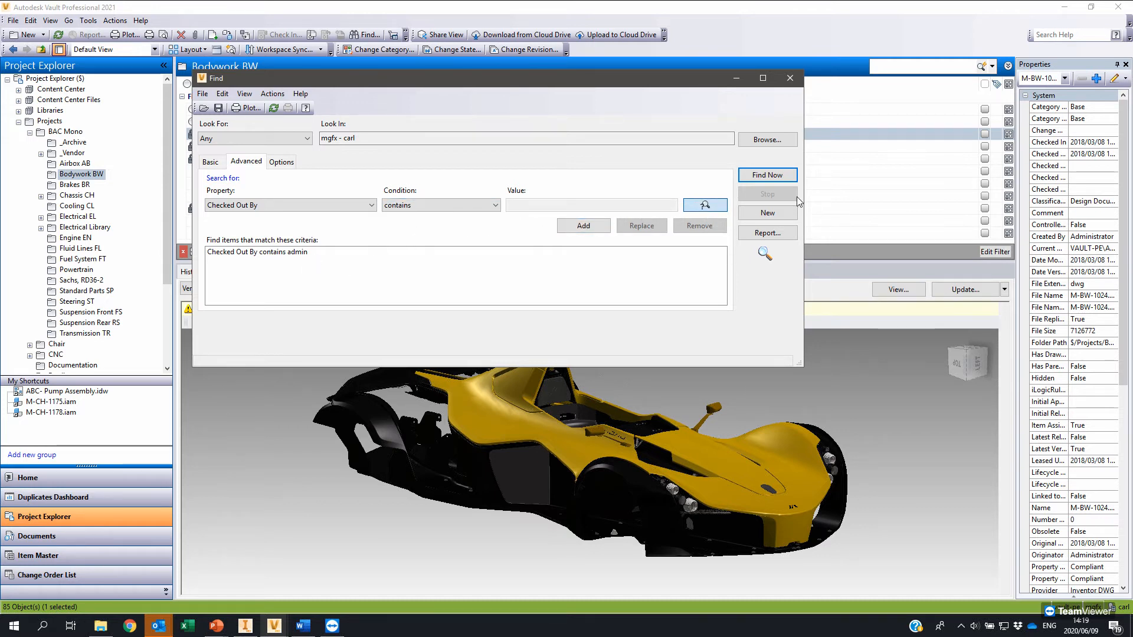
pyautogui.click(775, 177)
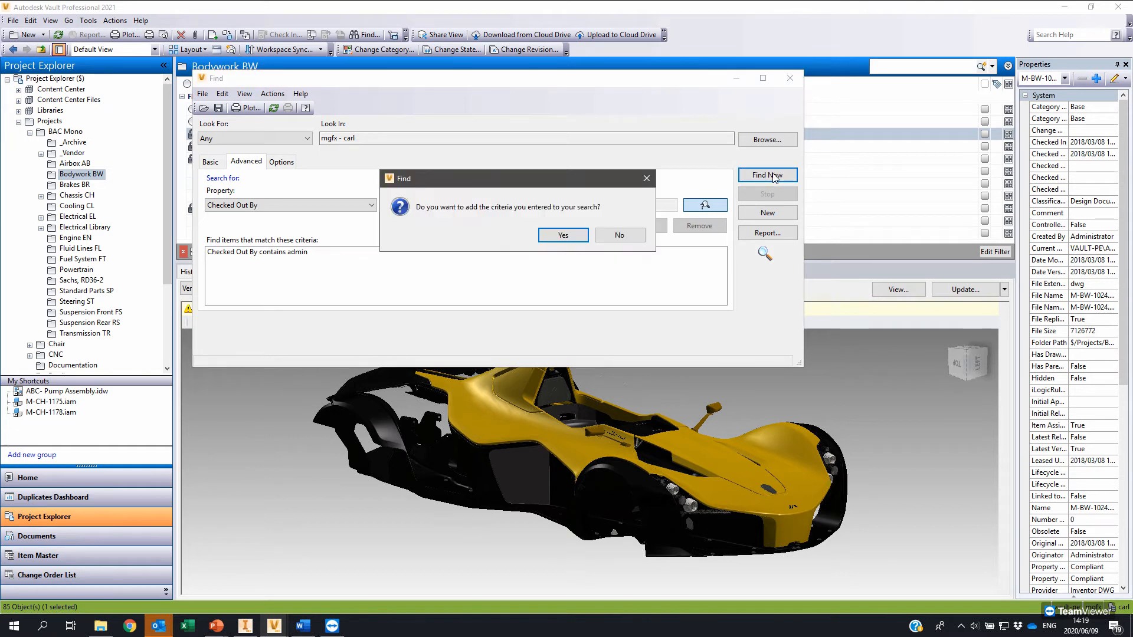
pyautogui.click(611, 235)
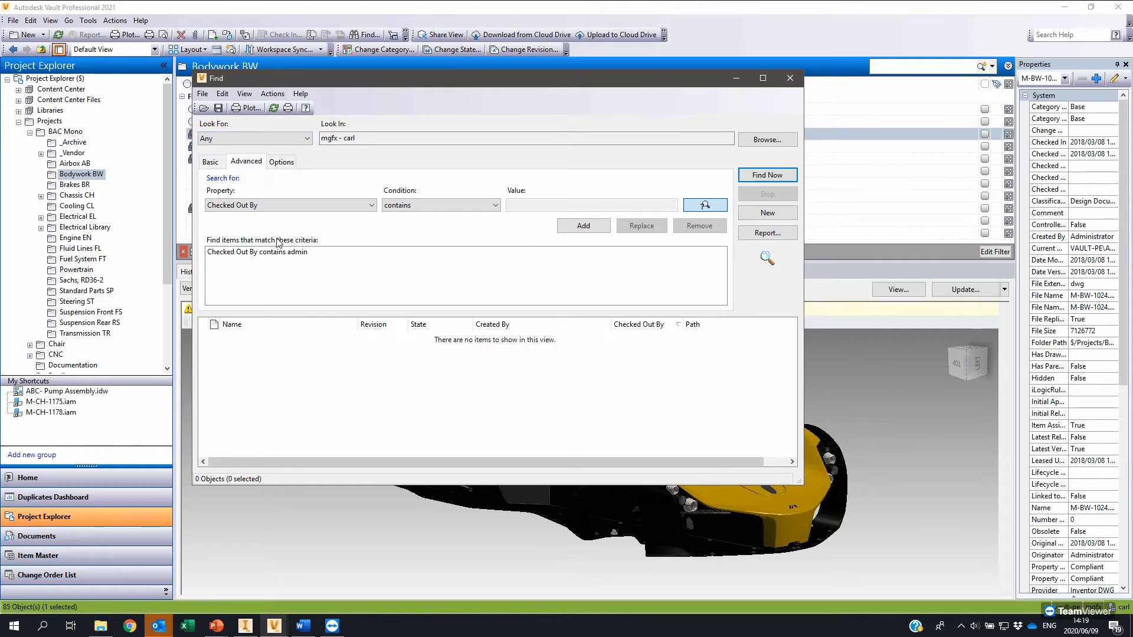
# Step: Look through the properties available as search criteria, keep Checked Out By, and close the search window
pyautogui.click(354, 206)
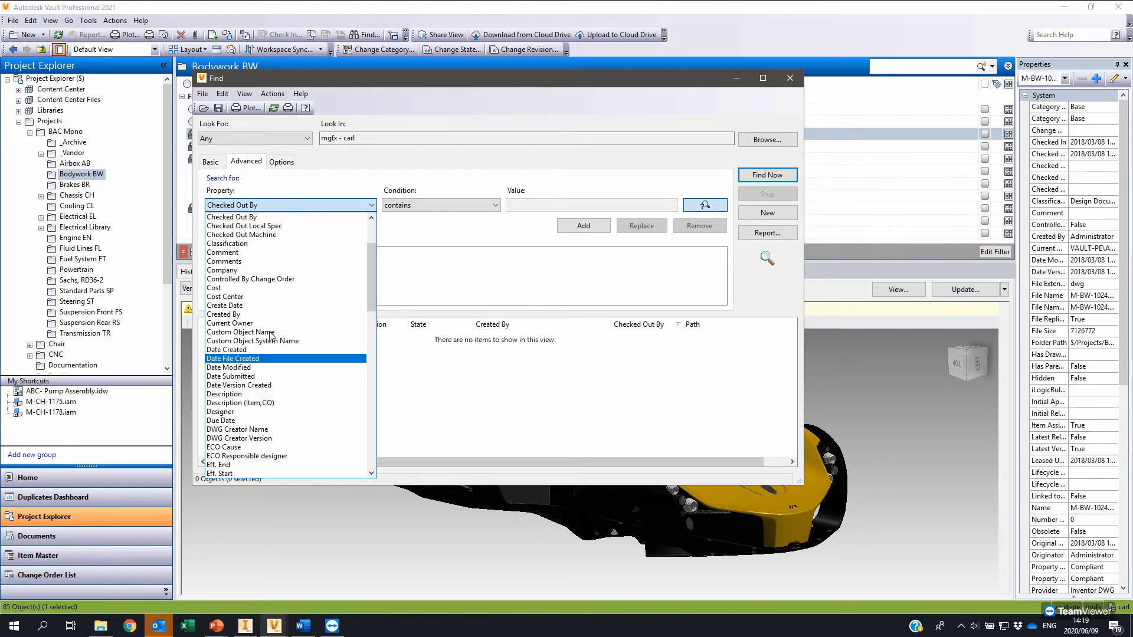
pyautogui.scroll(3, 270, 317)
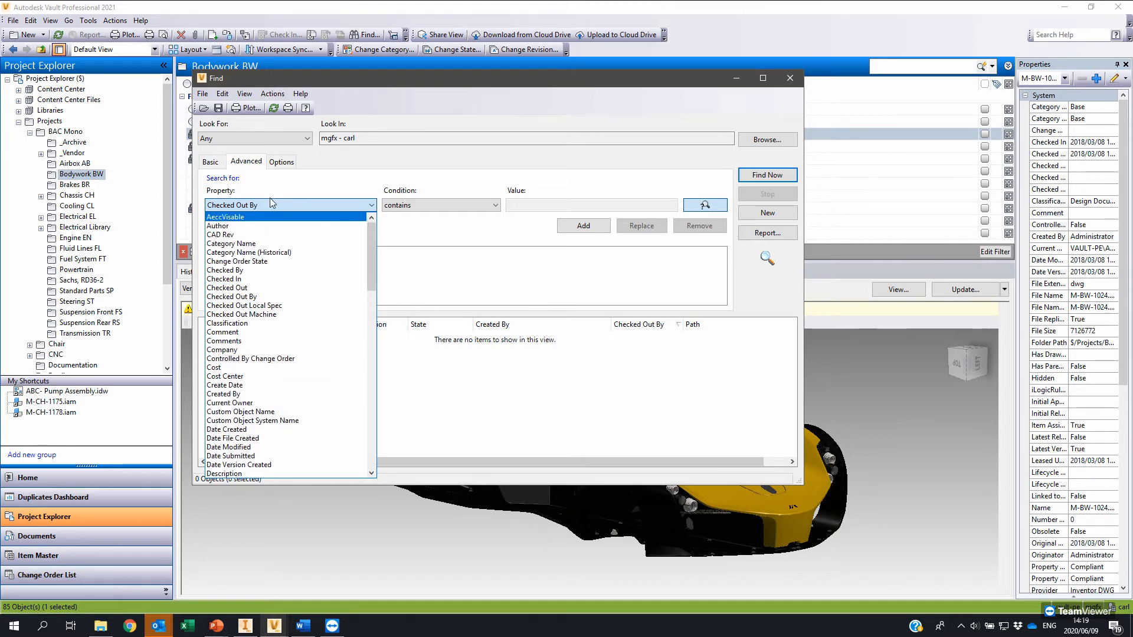
pyautogui.scroll(-3, 265, 332)
pyautogui.scroll(-6, 265, 332)
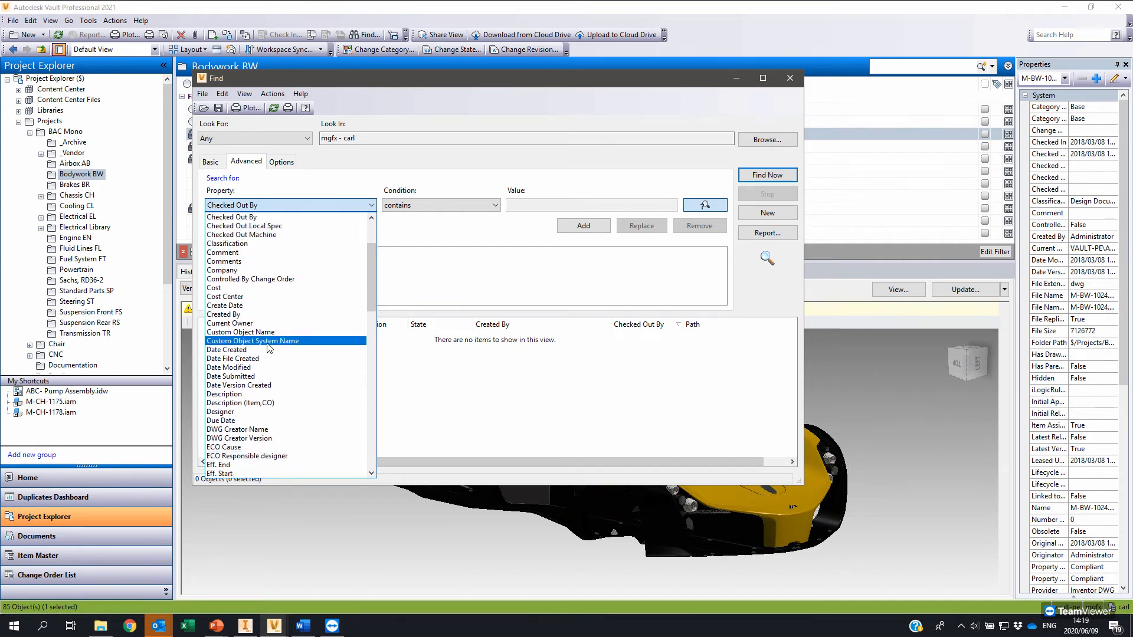
pyautogui.scroll(-7, 281, 357)
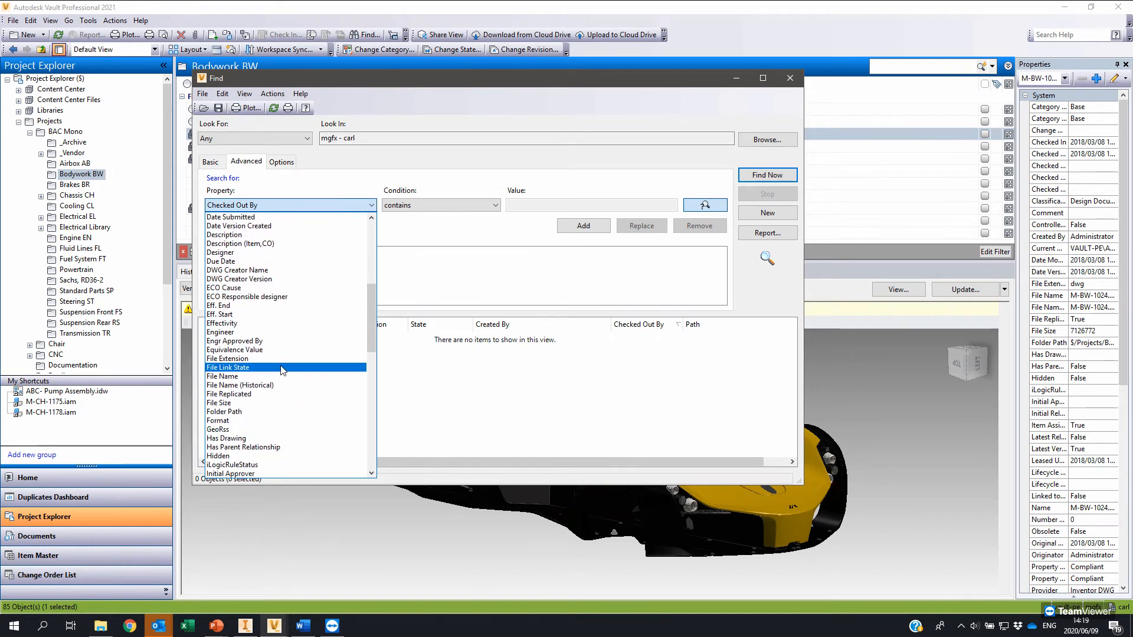
pyautogui.click(509, 265)
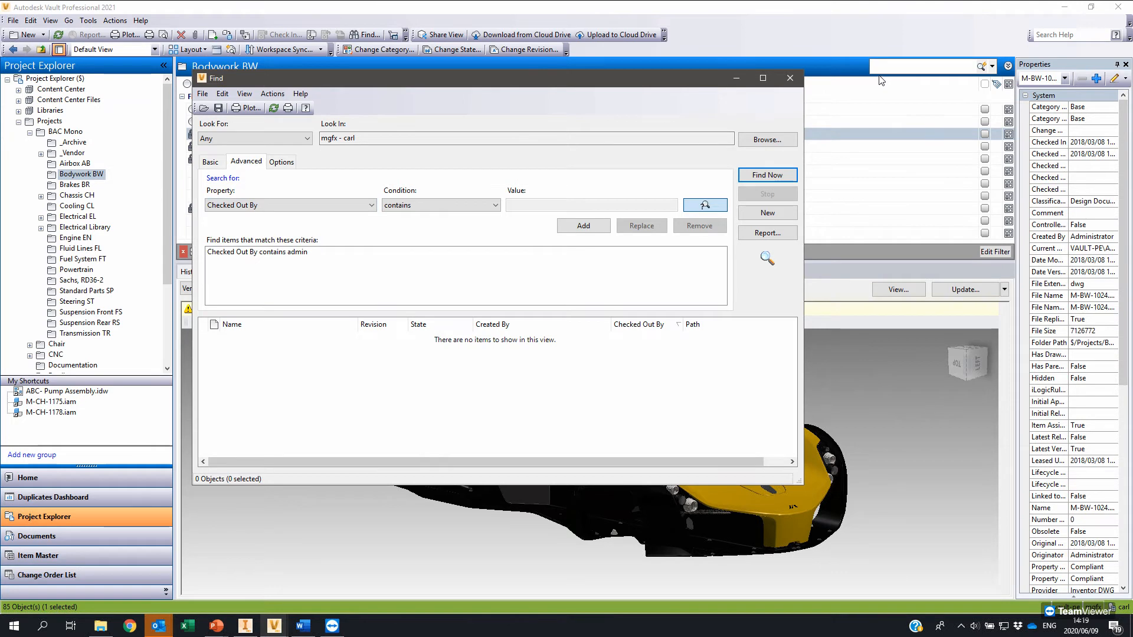
pyautogui.click(790, 78)
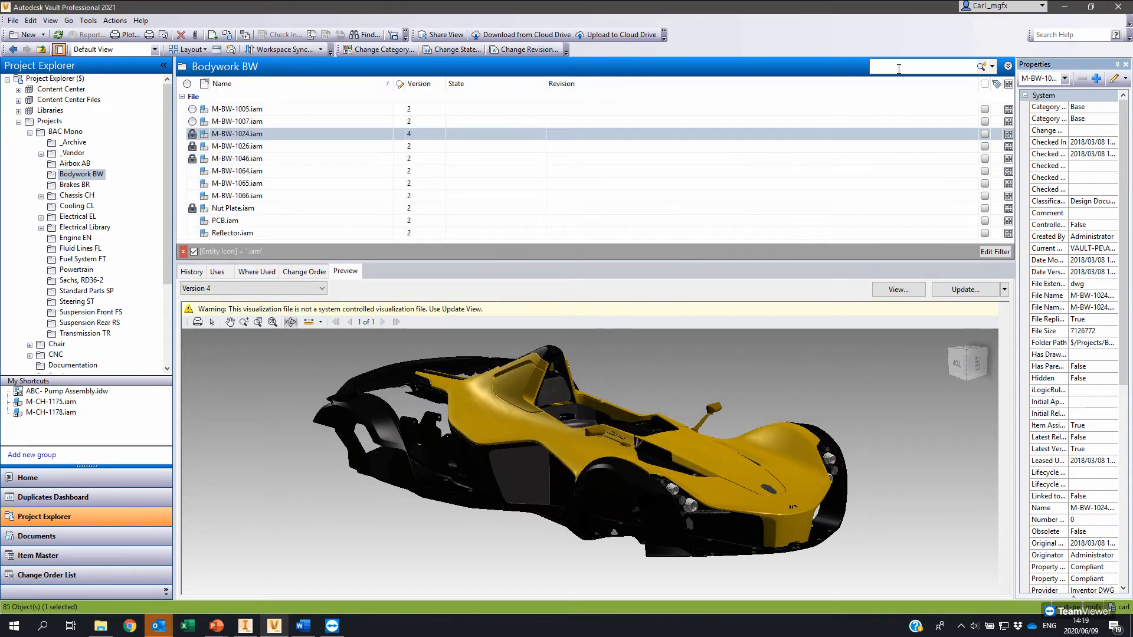
# Step: Search the BAC Mono folder for "fuel" and preview M-CH-1177.iam from the results
pyautogui.click(52, 132)
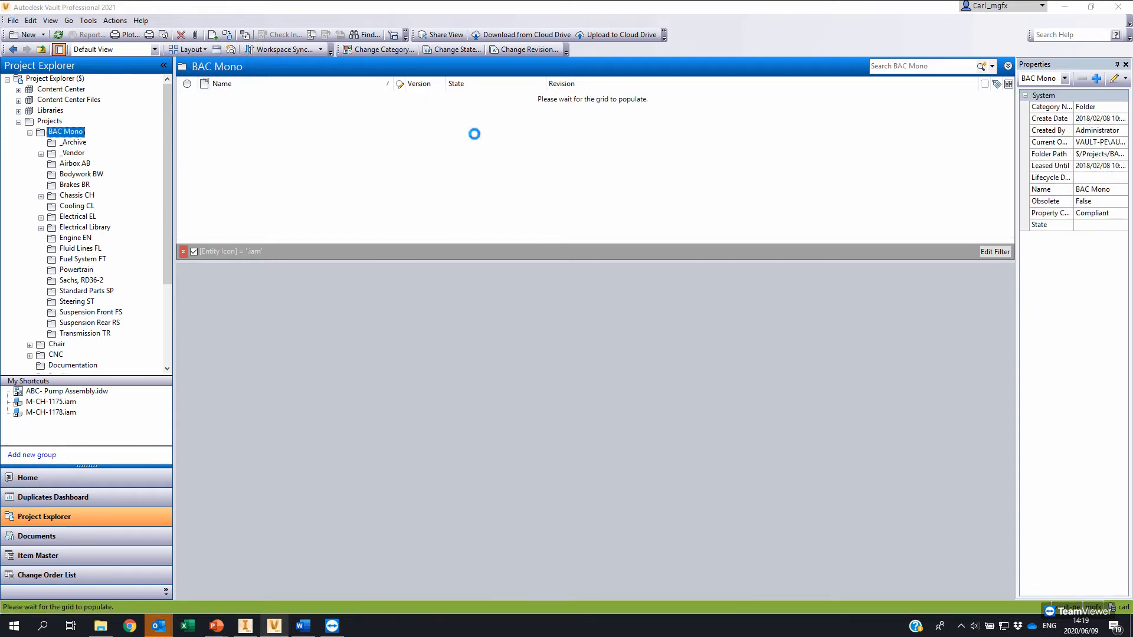
pyautogui.click(951, 67)
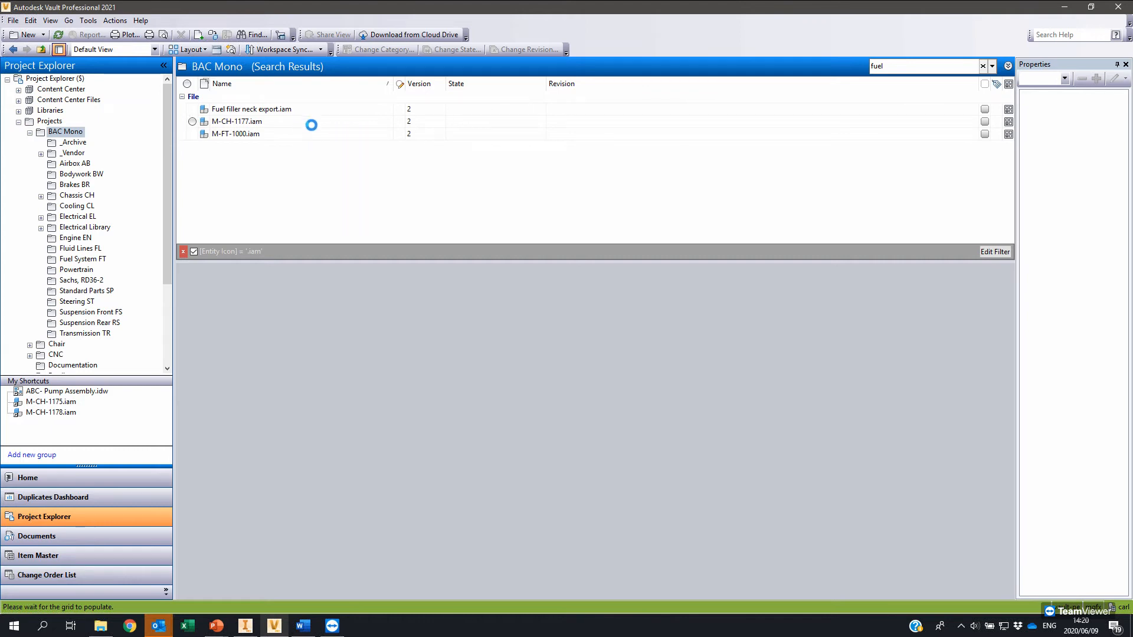
pyautogui.click(252, 122)
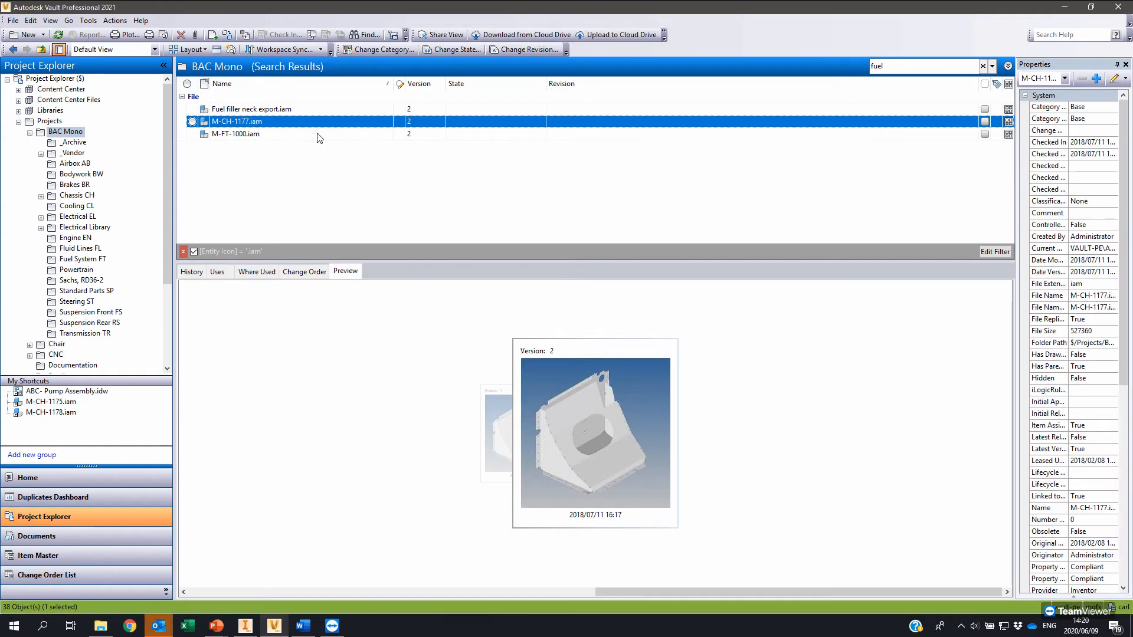
# Step: Customize the file list's fields by adding Description to the displayed columns
pyautogui.rightClick(593, 87)
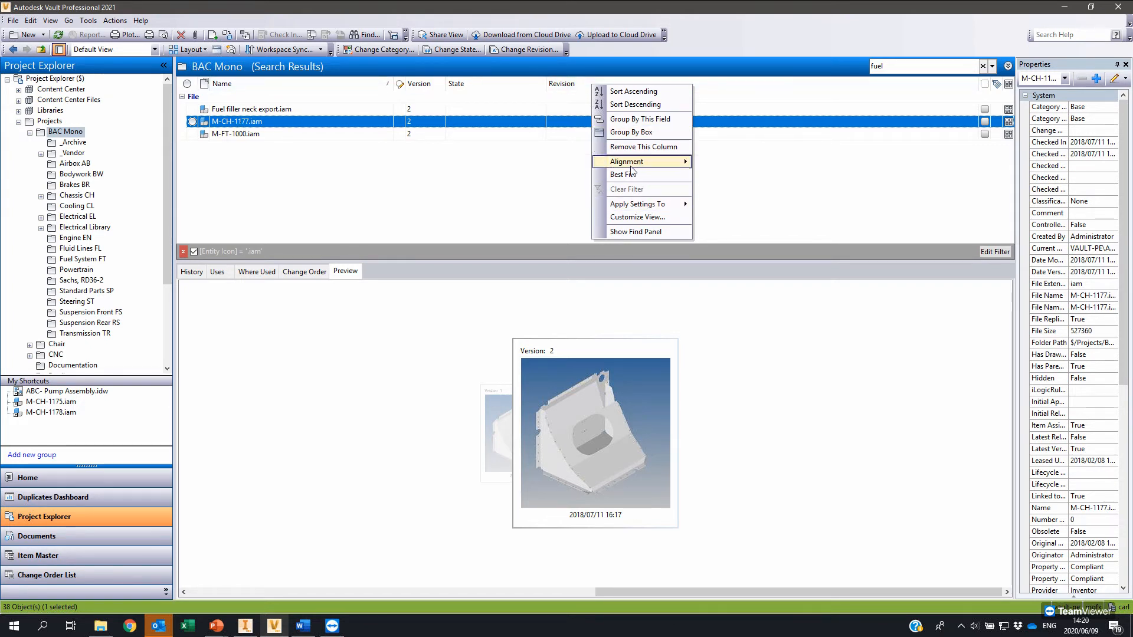
pyautogui.click(655, 217)
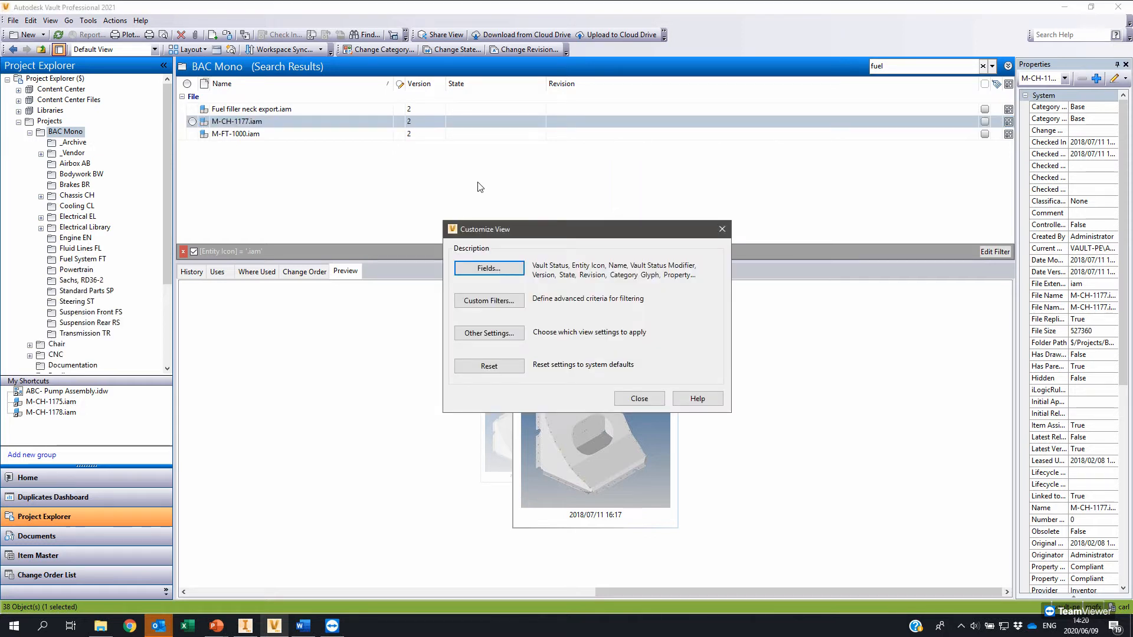
pyautogui.click(516, 267)
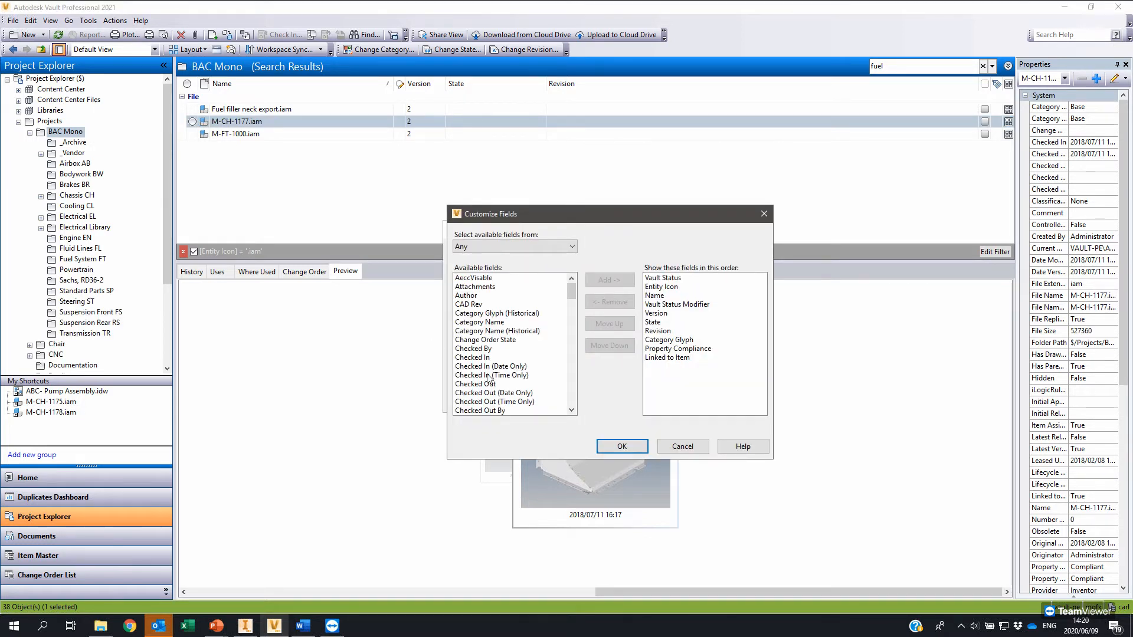
pyautogui.scroll(-6, 491, 378)
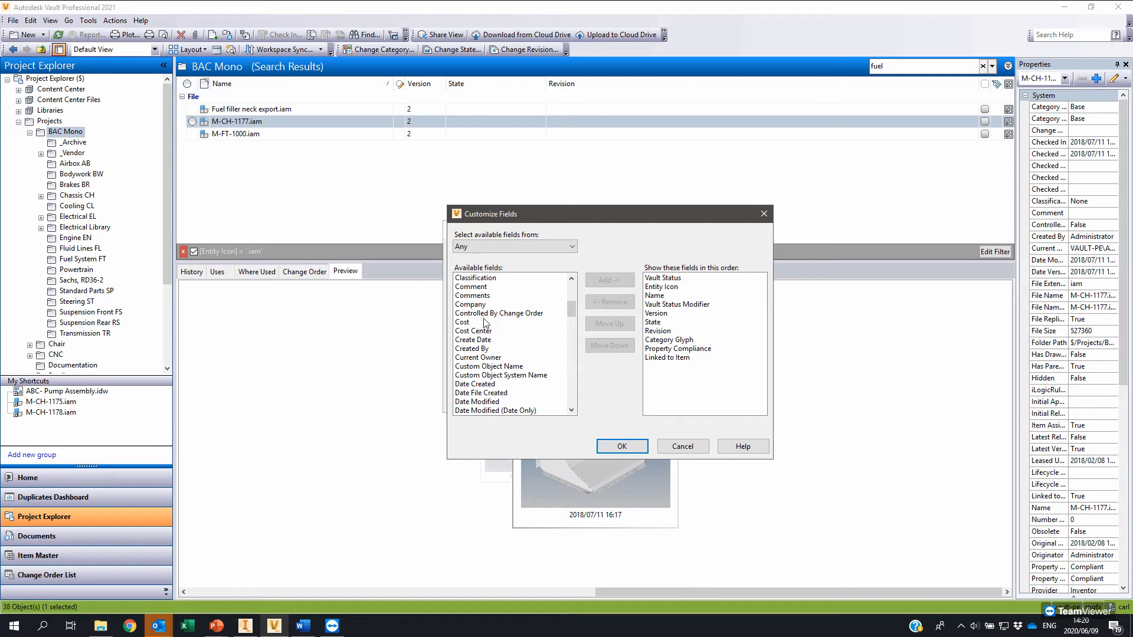
pyautogui.scroll(-4, 482, 392)
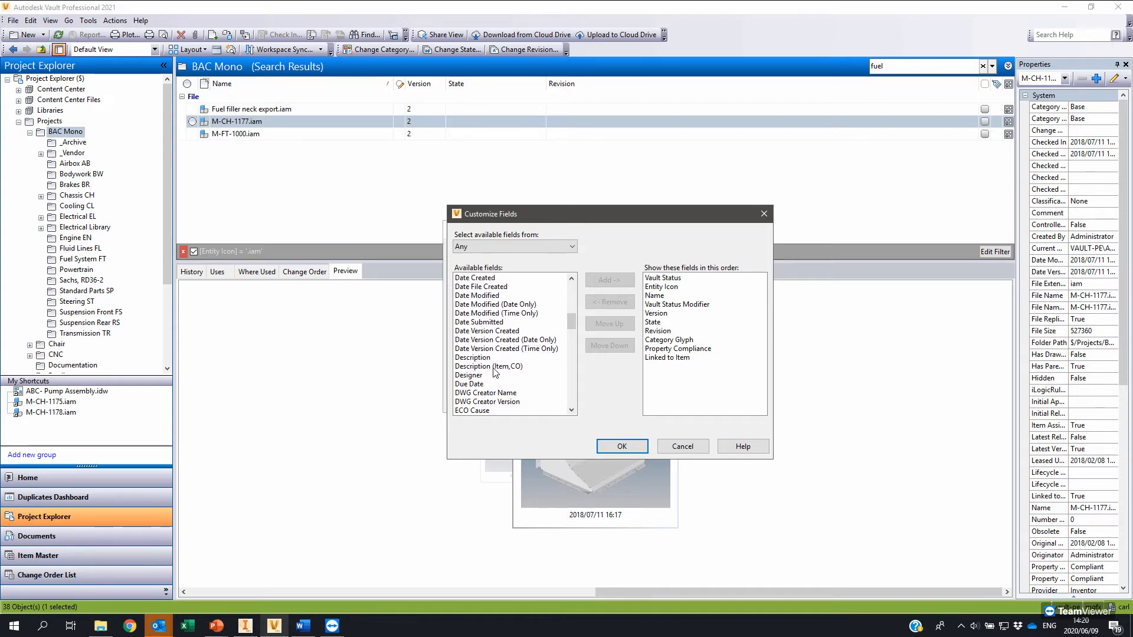
pyautogui.click(487, 366)
pyautogui.click(478, 358)
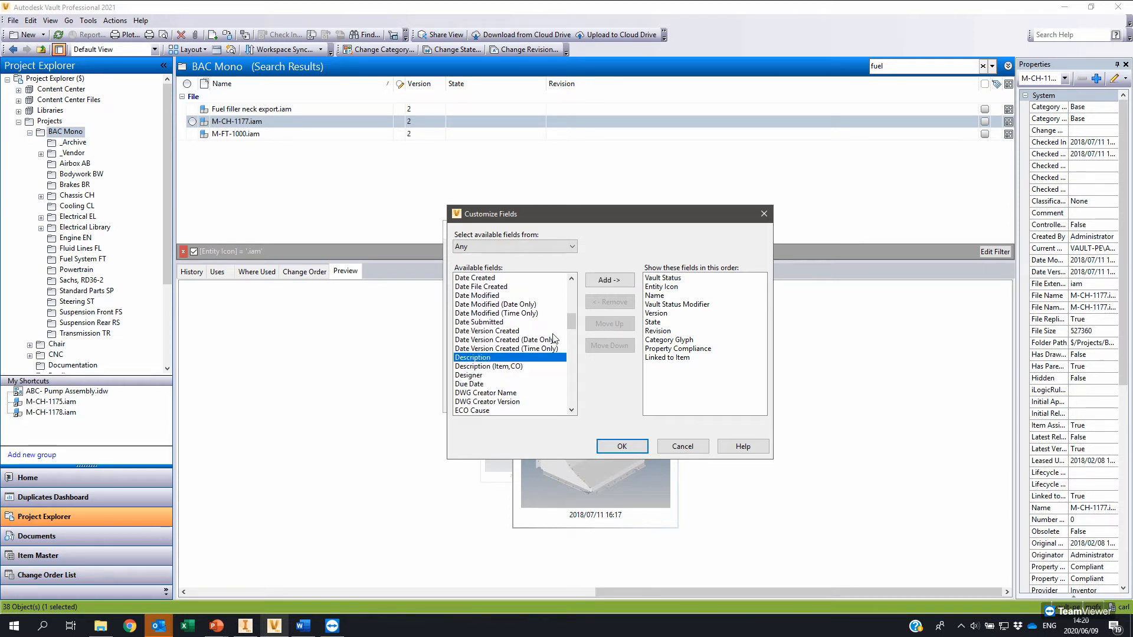
pyautogui.click(609, 280)
# Step: Place the Description field between State and Revision and apply the customized view
pyautogui.click(682, 367)
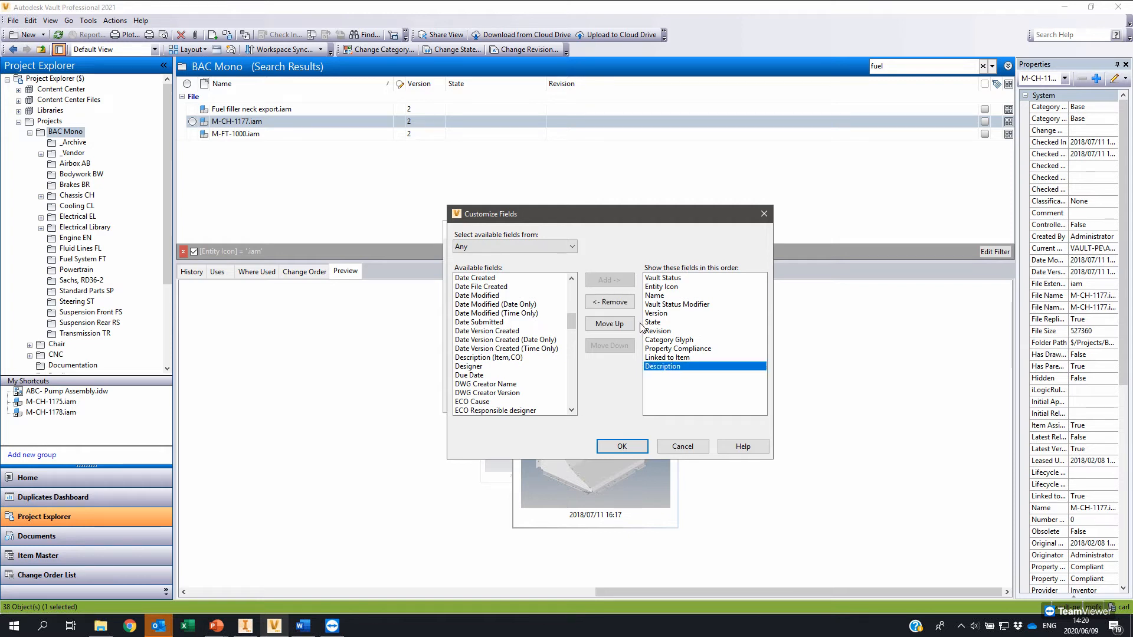
pyautogui.click(609, 324)
pyautogui.click(609, 324)
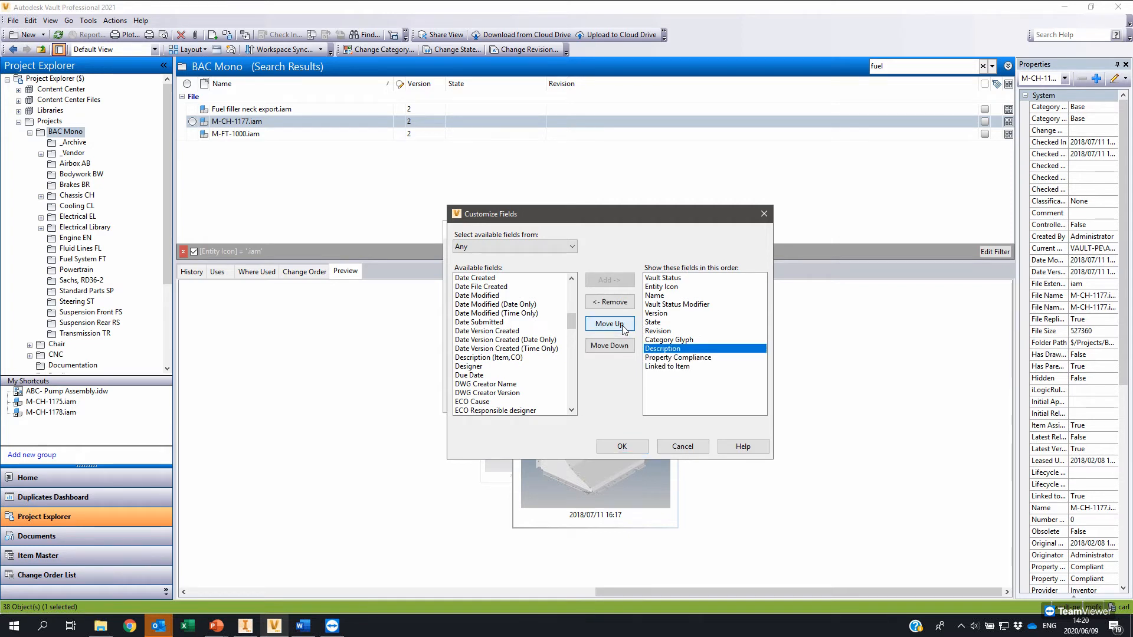
pyautogui.click(610, 324)
pyautogui.click(609, 324)
pyautogui.click(622, 446)
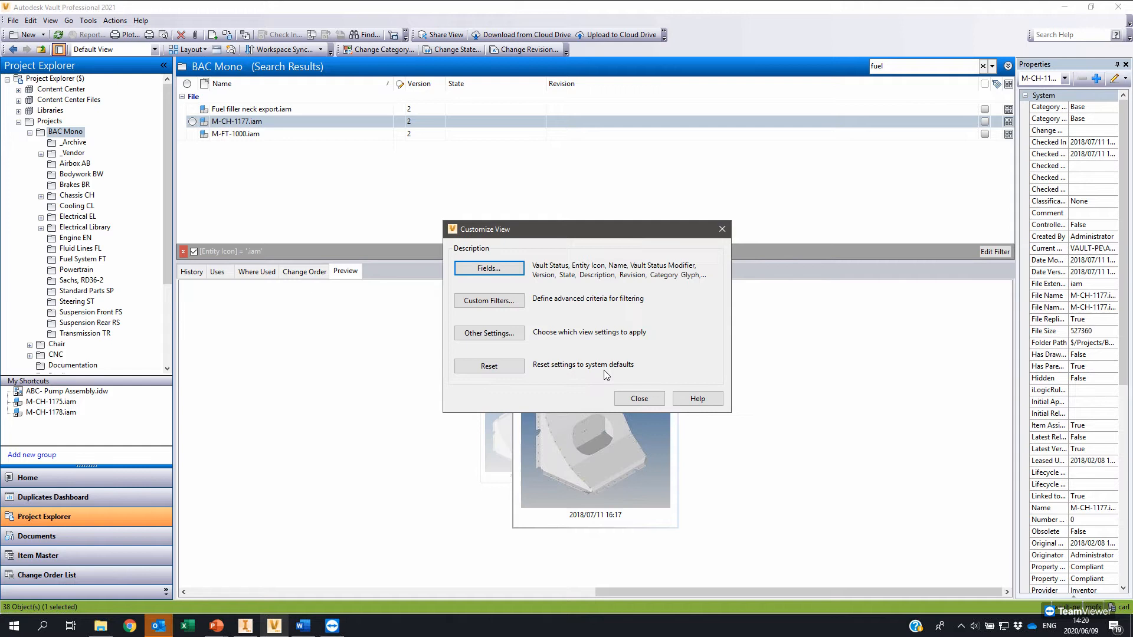
pyautogui.click(640, 396)
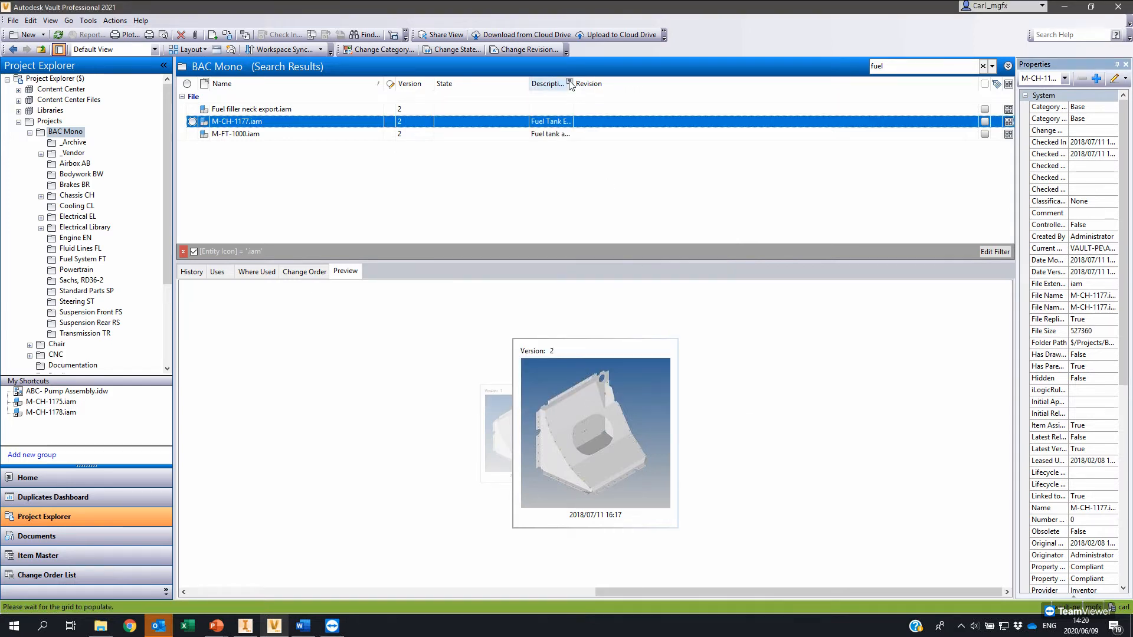
# Step: Widen the Description column to show its full text and narrow the State column in the search results
pyautogui.moveTo(574, 83); pyautogui.dragTo(646, 84)
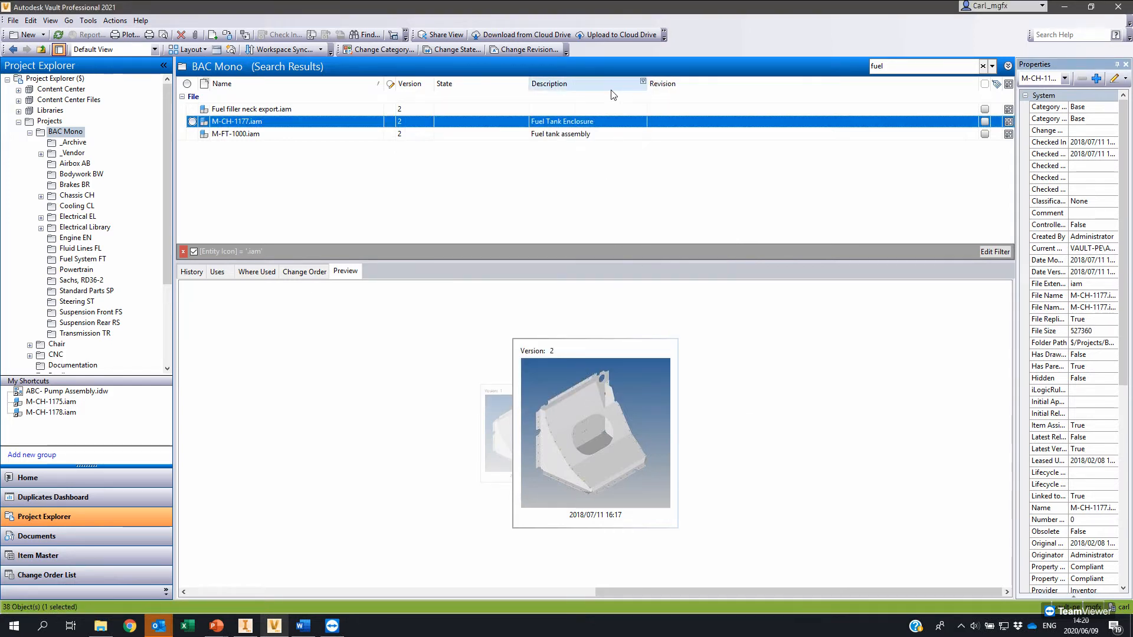
pyautogui.click(566, 133)
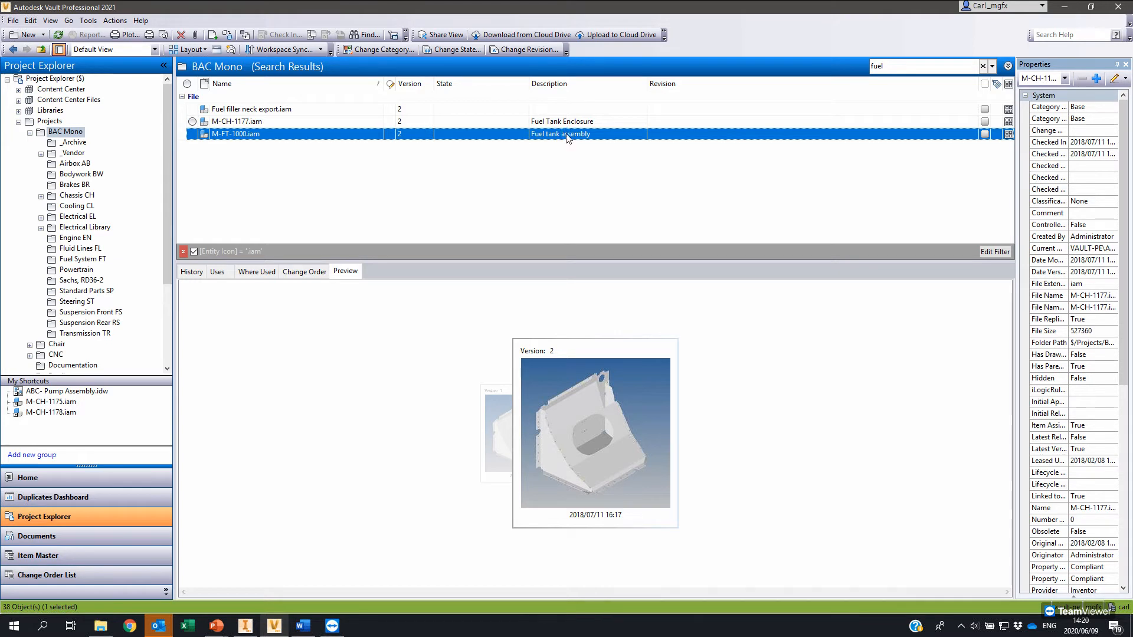
pyautogui.moveTo(528, 83); pyautogui.dragTo(485, 83)
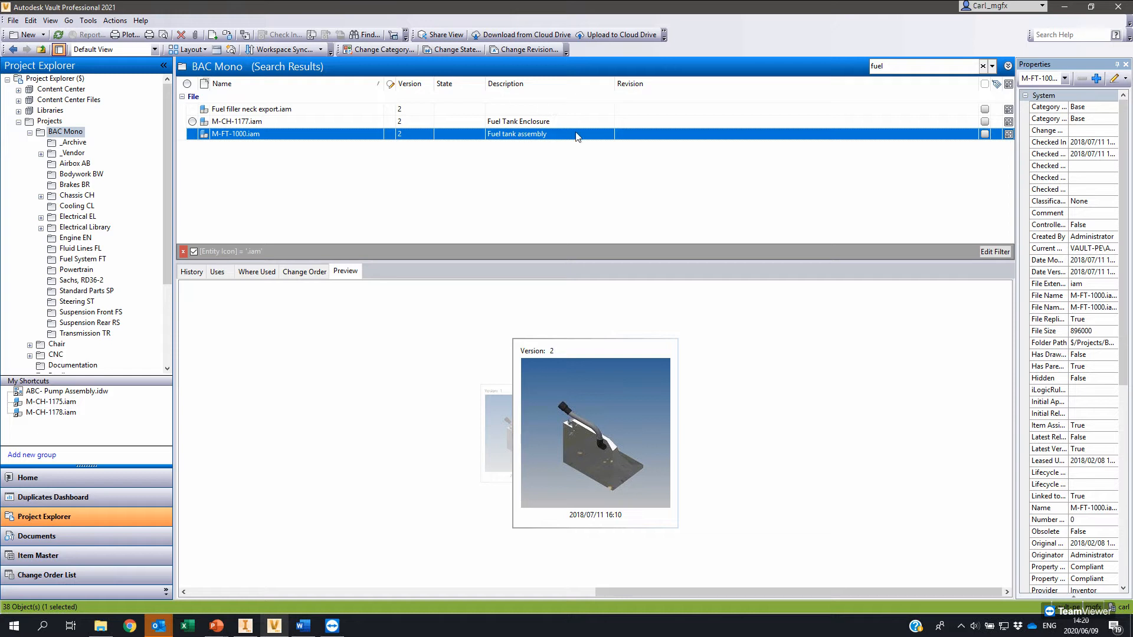
# Step: Preview M-CH-1177.iam in the search results and review the commands available for it
pyautogui.click(529, 122)
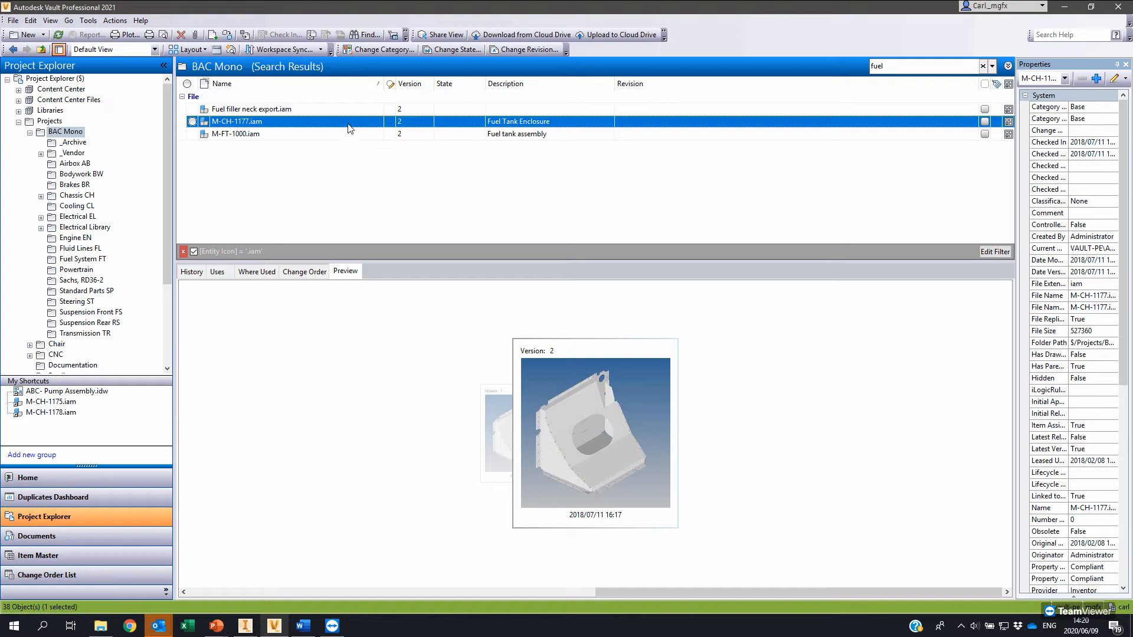
pyautogui.click(916, 68)
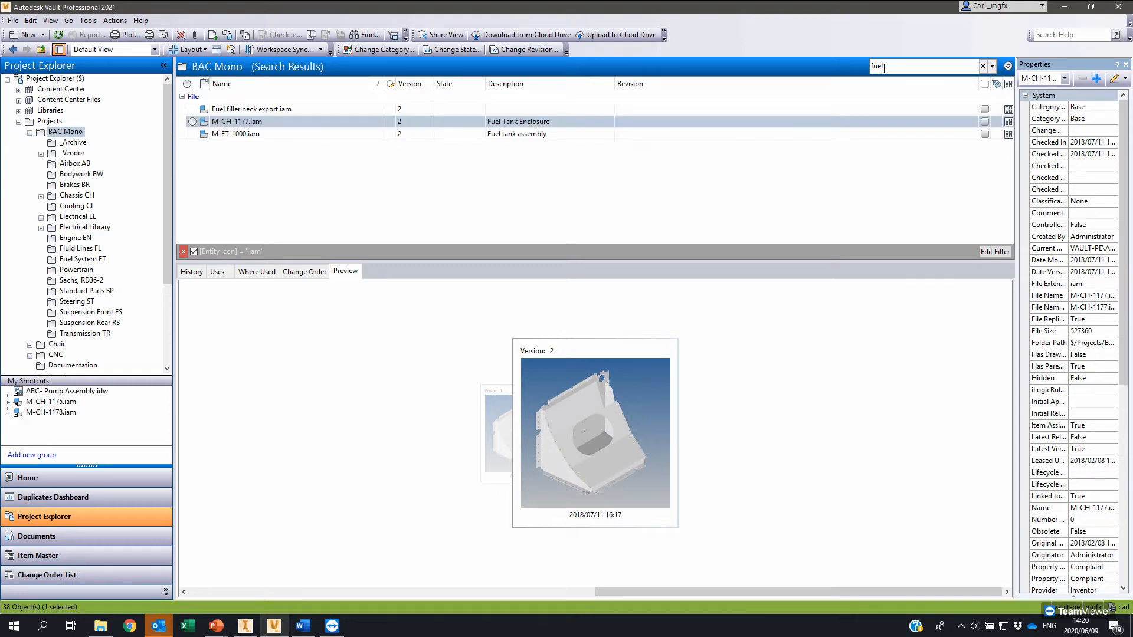
pyautogui.click(497, 123)
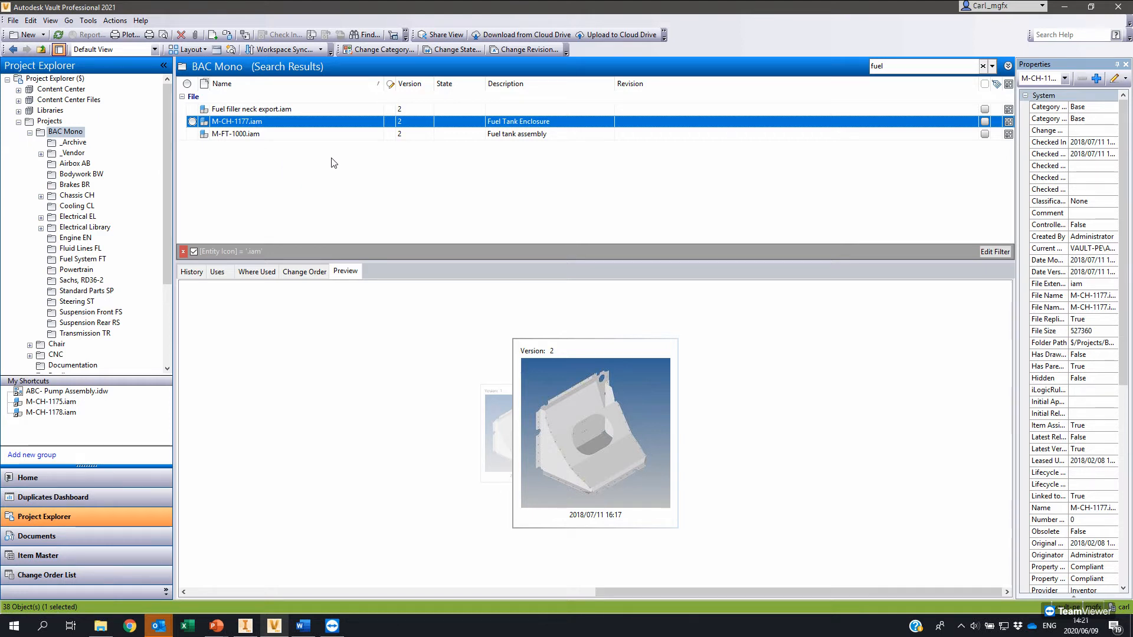
pyautogui.rightClick(260, 122)
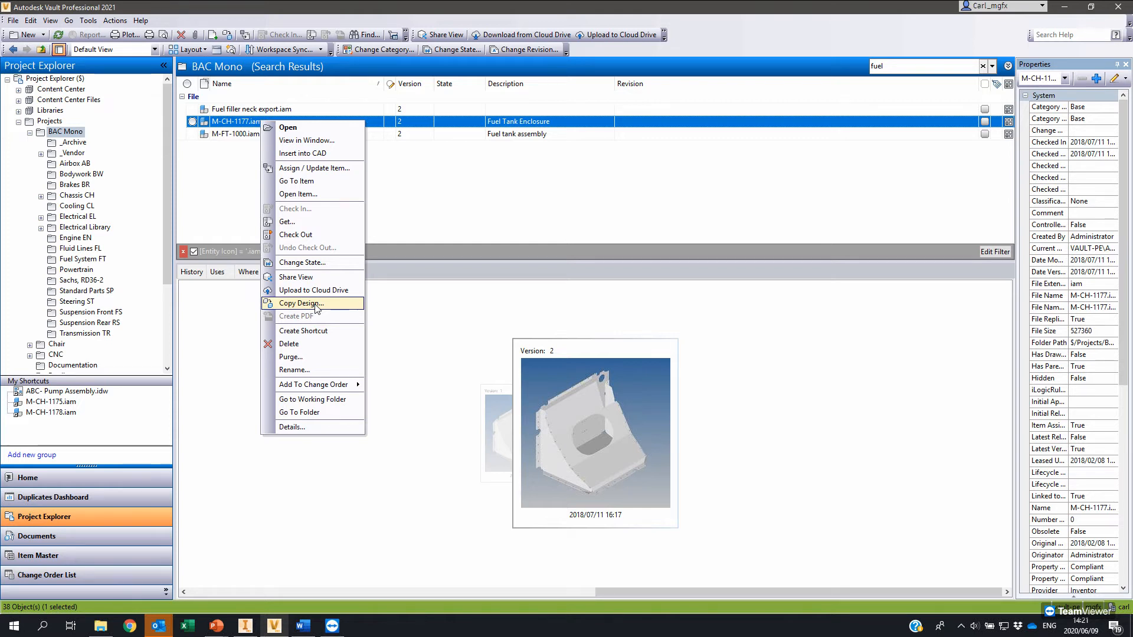
pyautogui.click(496, 195)
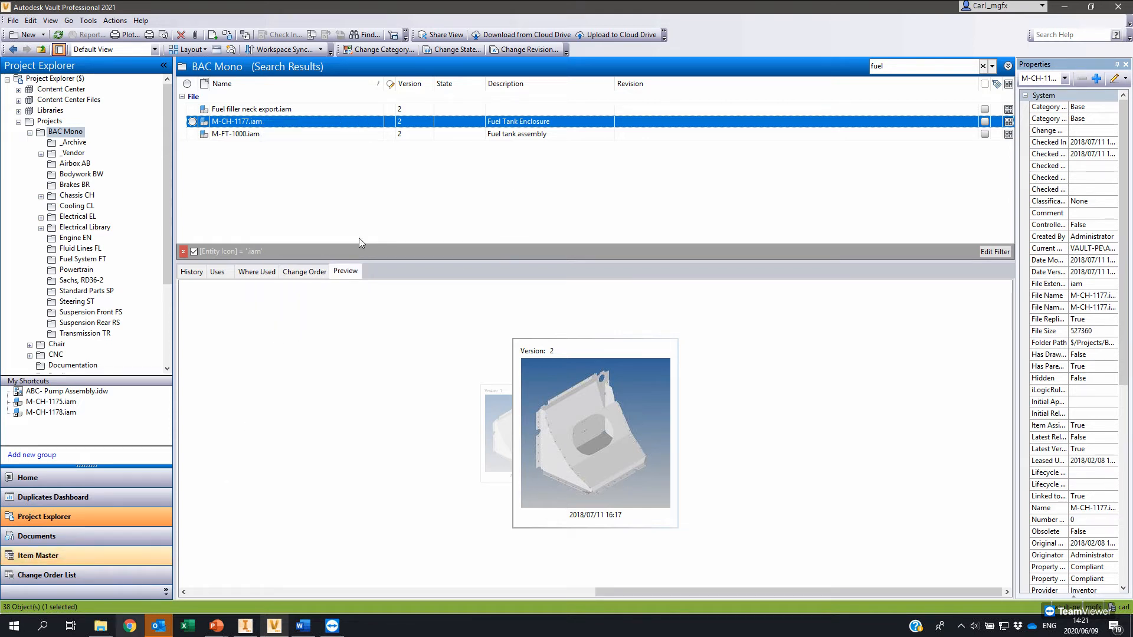
# Step: Switch to Inventor, dismiss the open-file dialog, and log in to the mgfx vault as Administrator with the account password
pyautogui.click(245, 627)
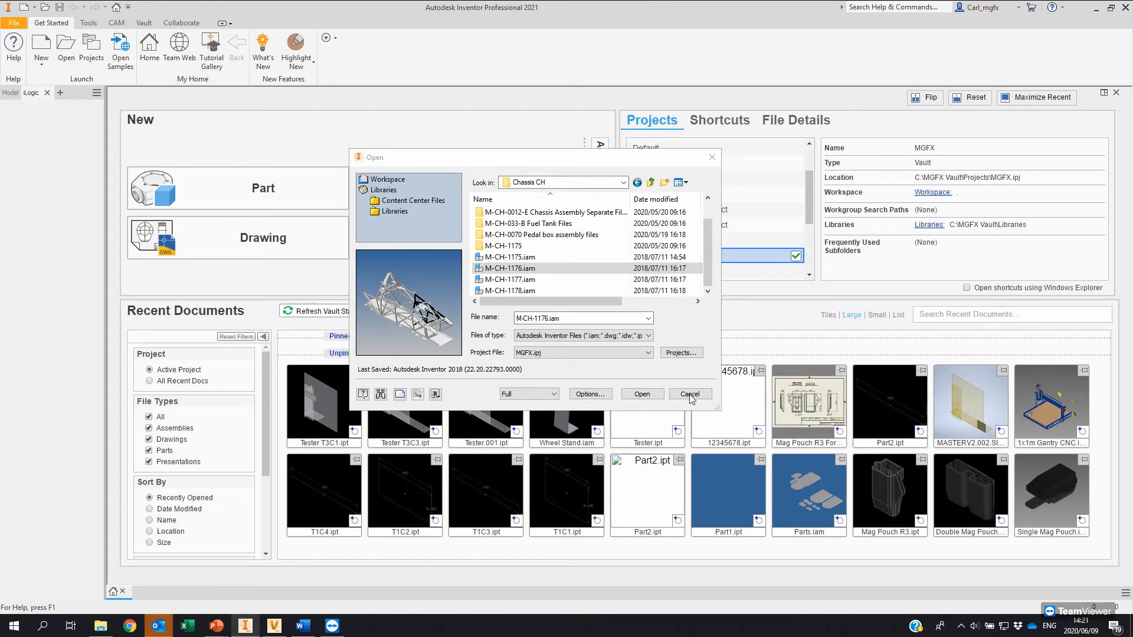
pyautogui.press('Escape')
pyautogui.click(143, 23)
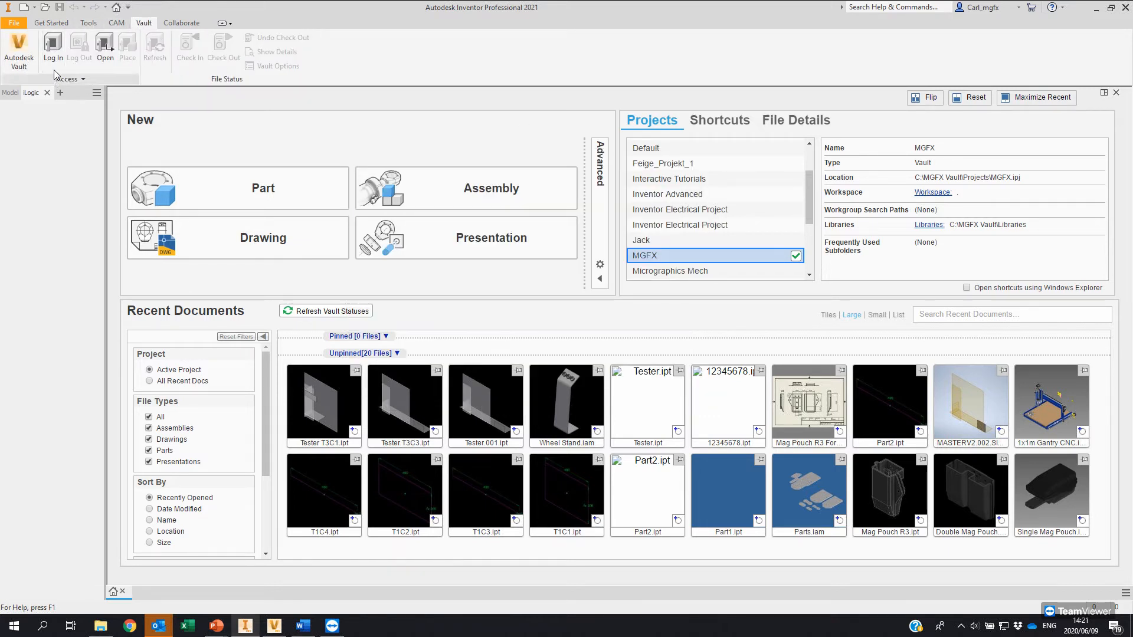
pyautogui.click(57, 42)
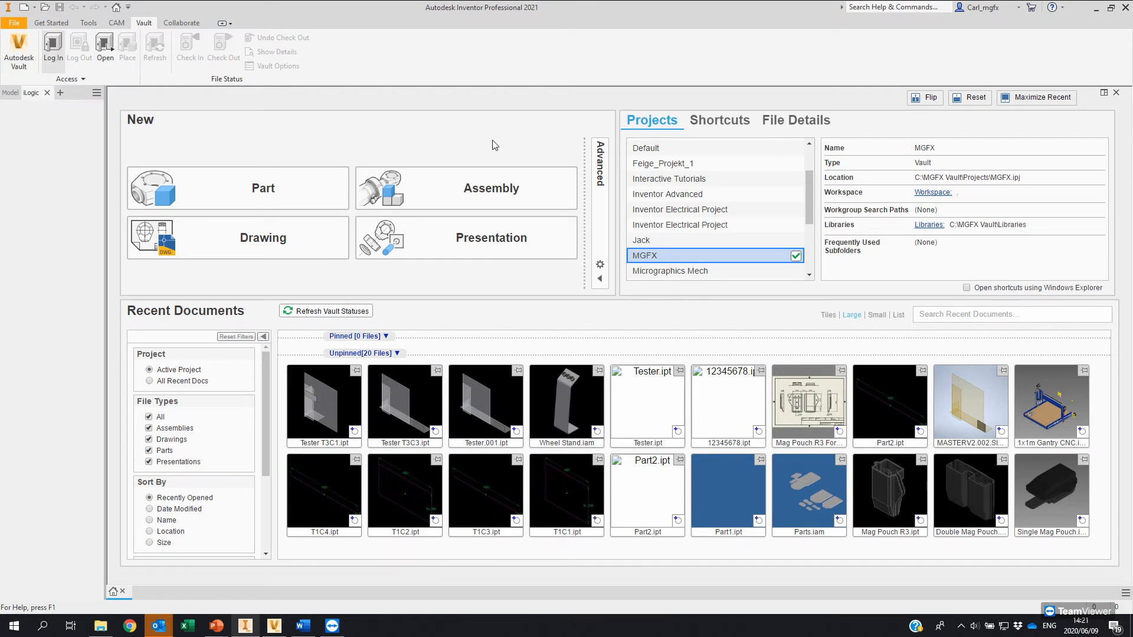
pyautogui.moveTo(511, 232); pyautogui.dragTo(484, 235)
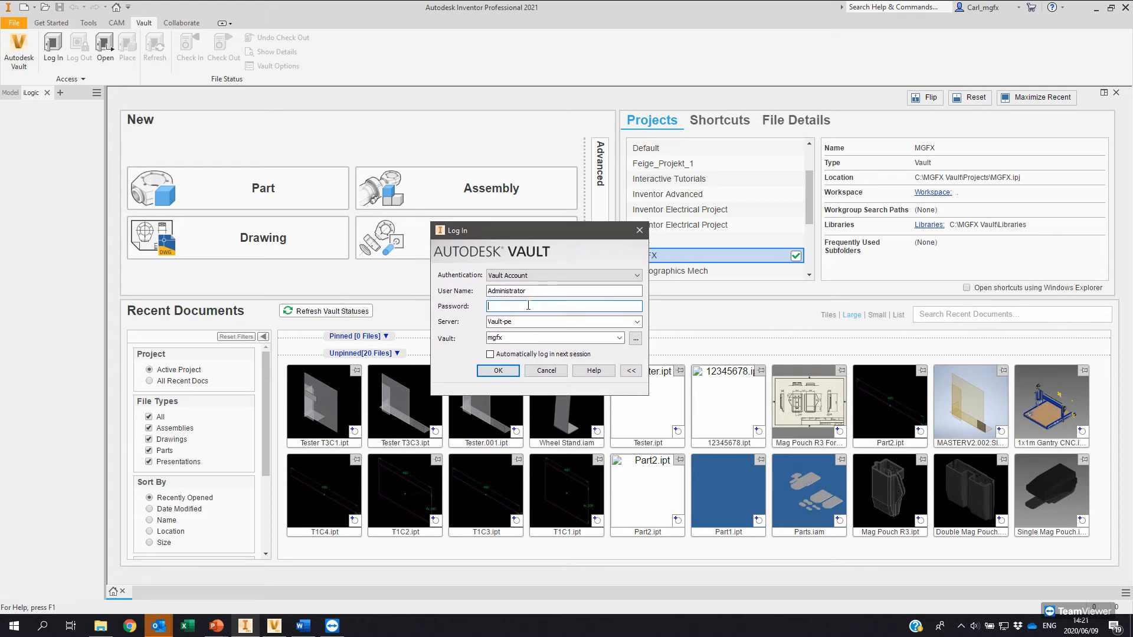
pyautogui.hotkey('shift', 'Tab')
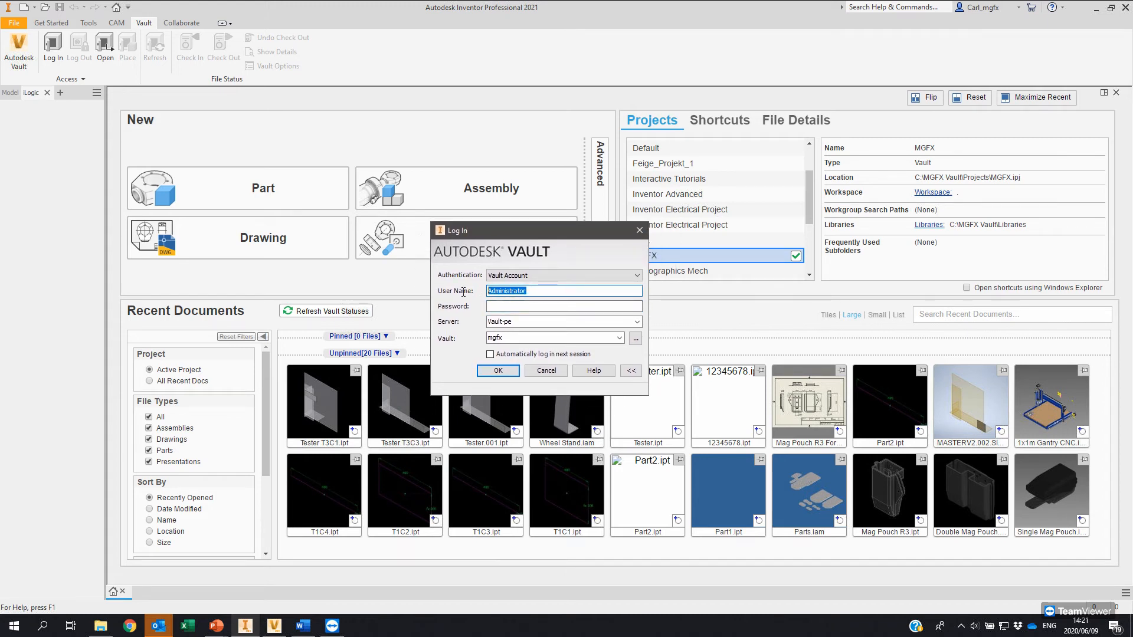
pyautogui.click(503, 305)
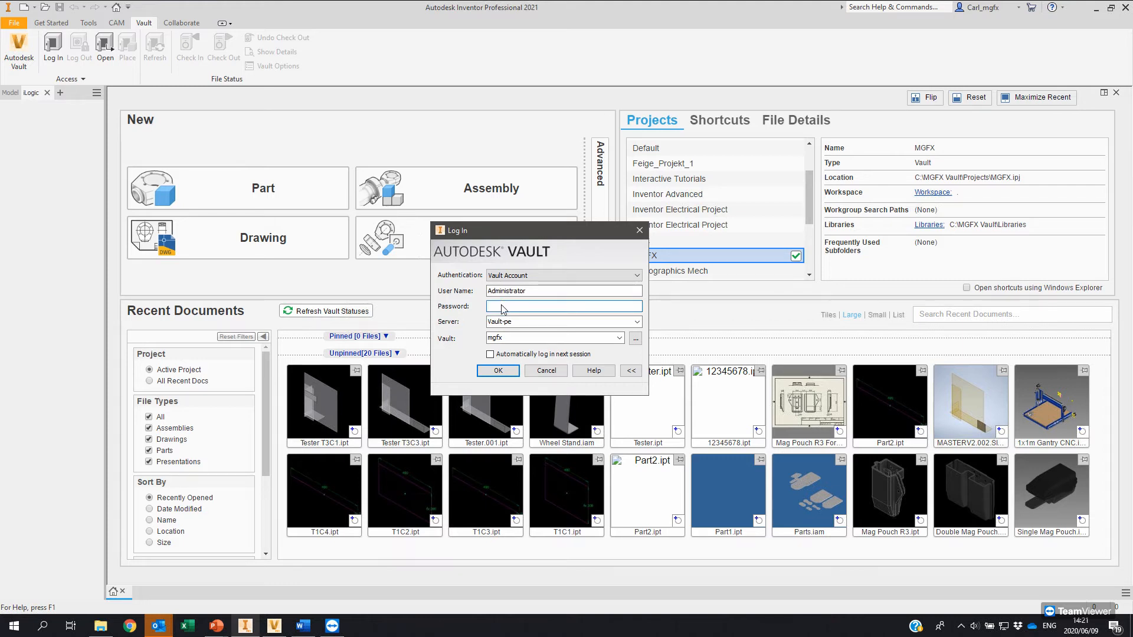
pyautogui.write('•••')
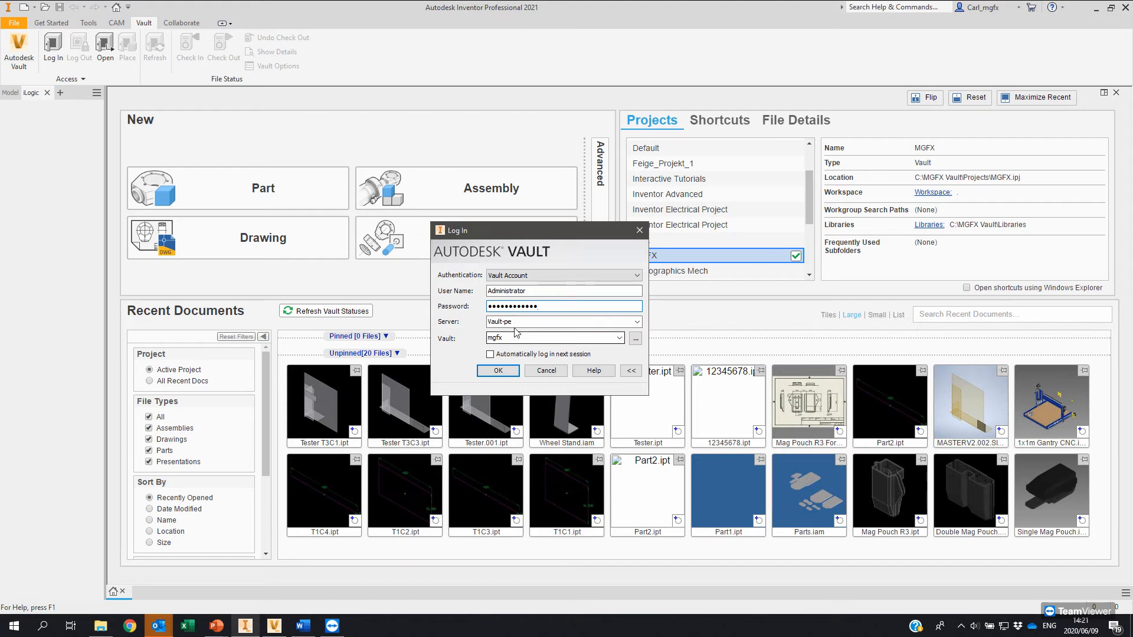
pyautogui.click(498, 371)
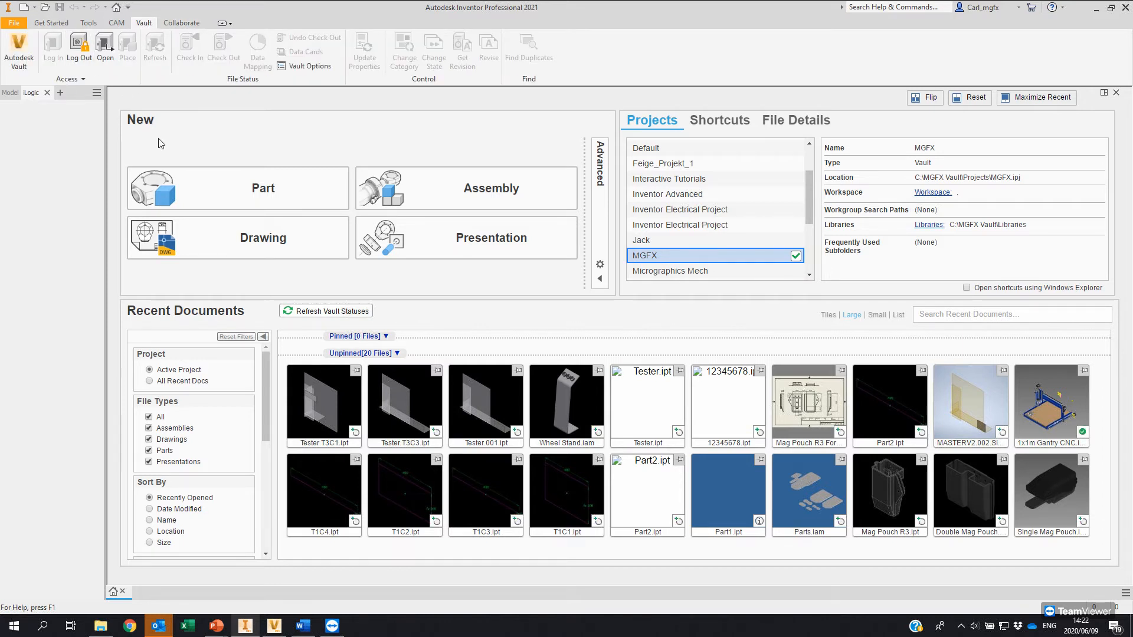
# Step: Switch to Vault, go to M-CH-1175.iam through its shortcut, and clear the .iam file type filter from the Chassis CH list
pyautogui.click(275, 627)
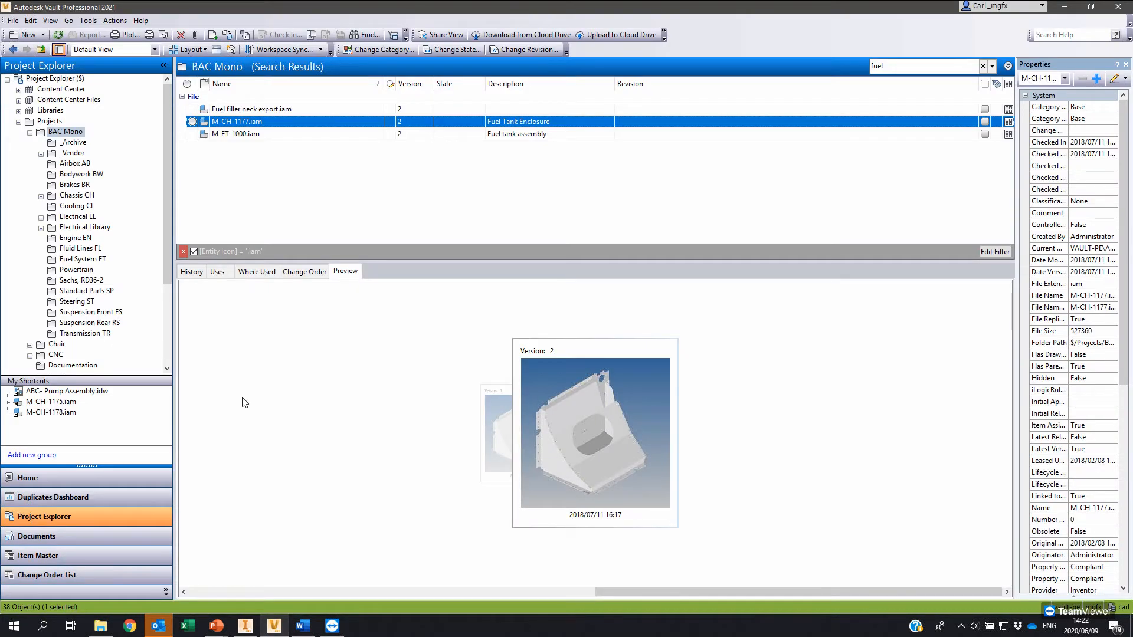
pyautogui.click(72, 402)
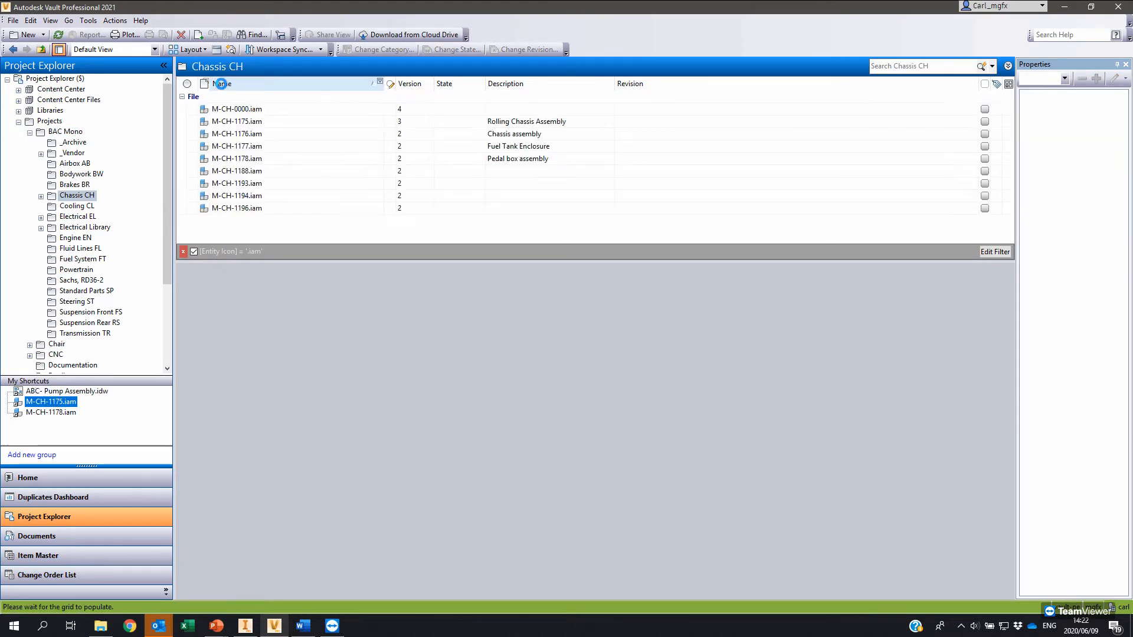
pyautogui.click(206, 83)
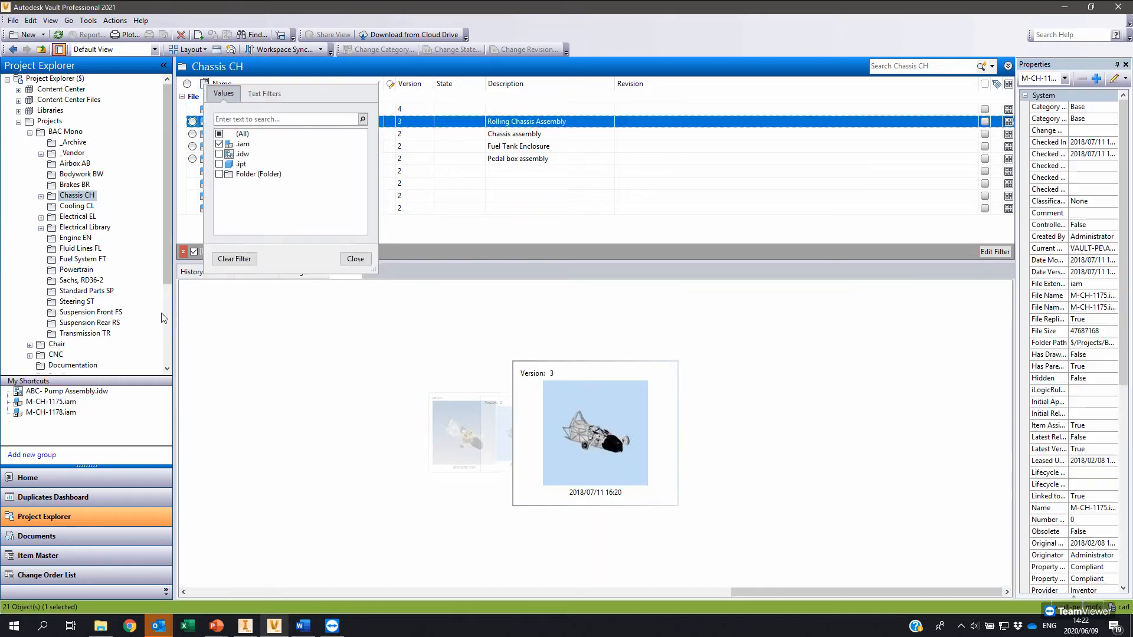
pyautogui.click(234, 259)
pyautogui.click(355, 259)
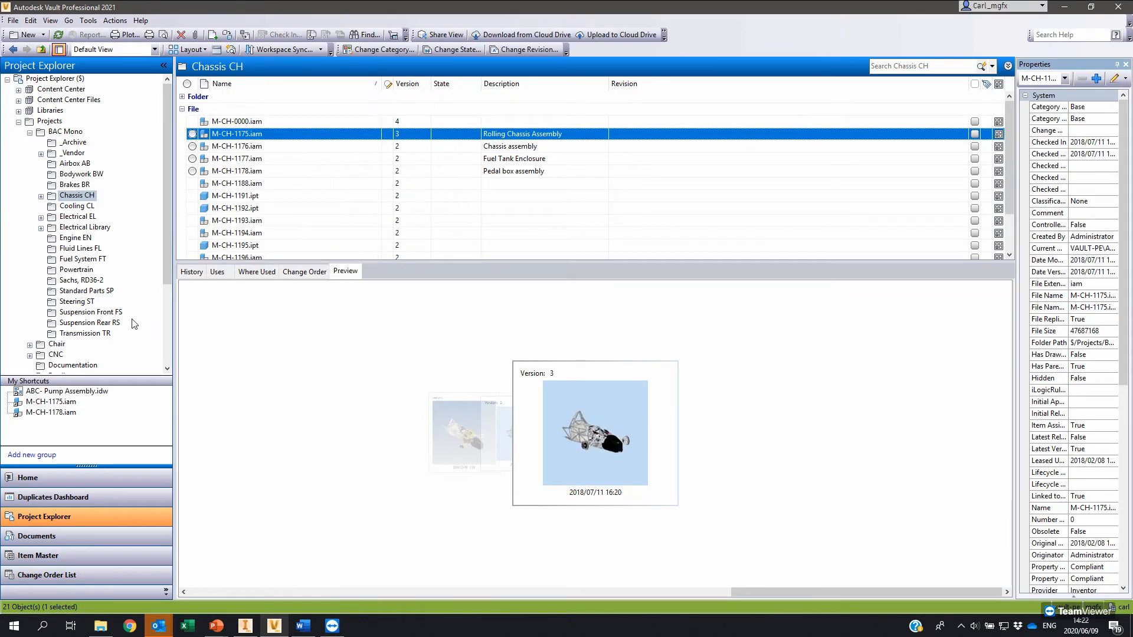
pyautogui.click(52, 402)
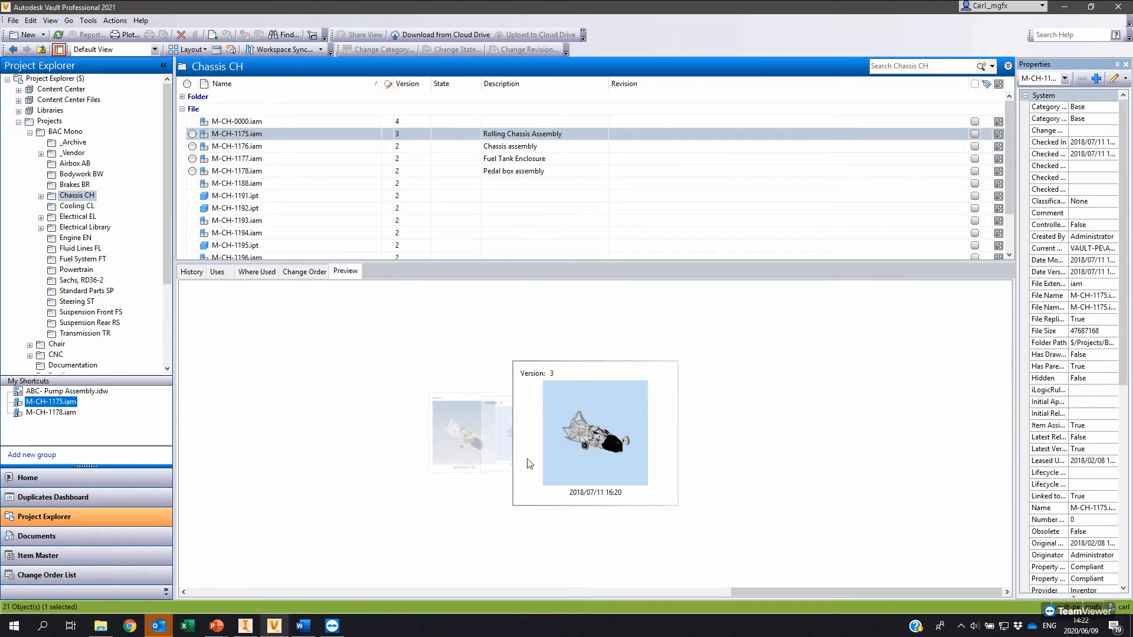
# Step: Switch to Inventor and open the latest revision of M-CH-1175.iam from the vault through My Shortcuts
pyautogui.click(252, 630)
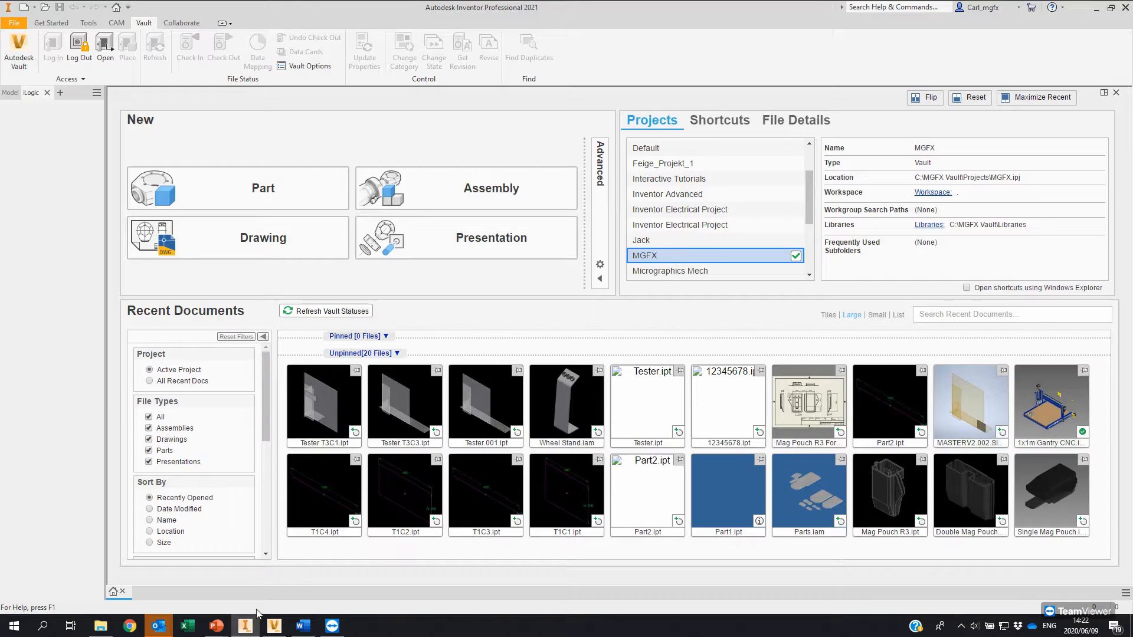
pyautogui.click(106, 47)
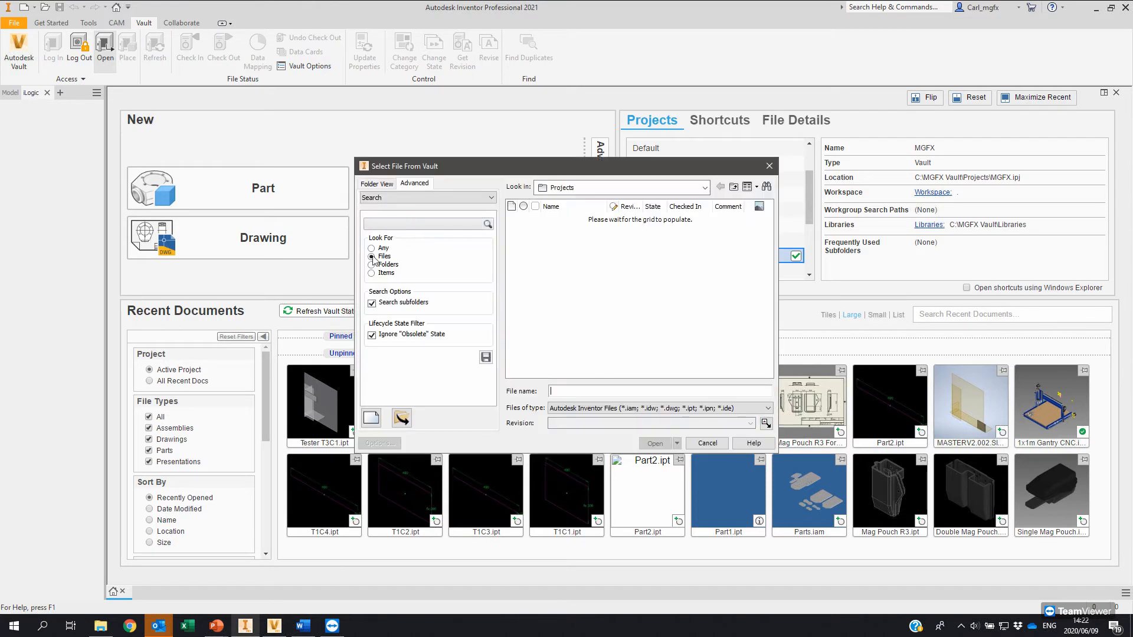
pyautogui.moveTo(433, 167); pyautogui.dragTo(399, 143)
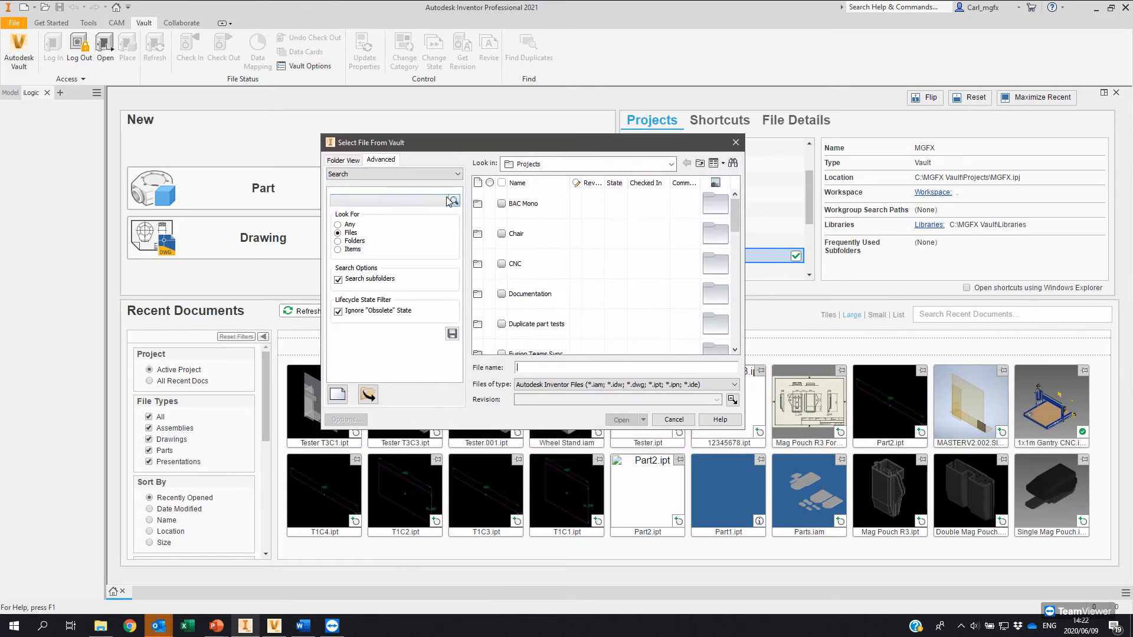
pyautogui.click(364, 175)
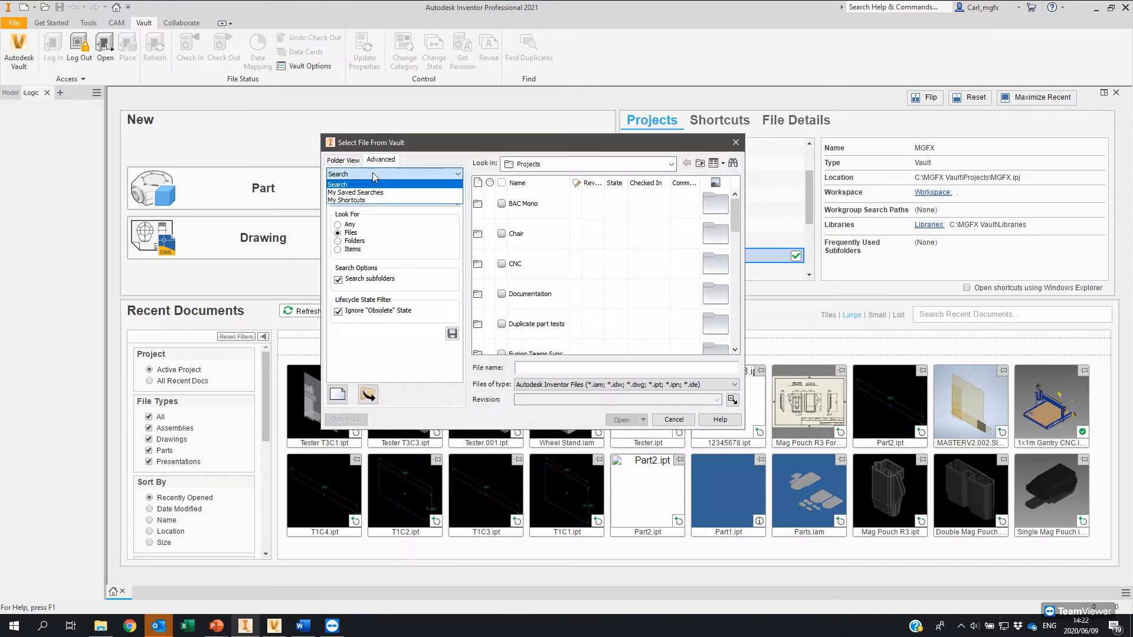
pyautogui.click(349, 200)
pyautogui.click(360, 202)
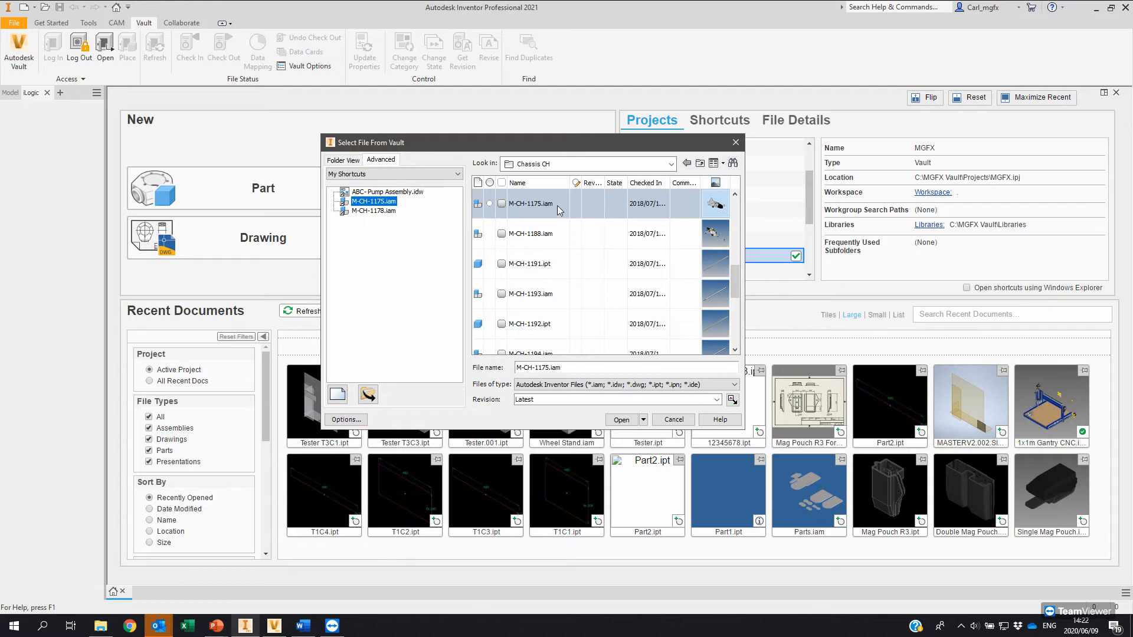
pyautogui.click(627, 420)
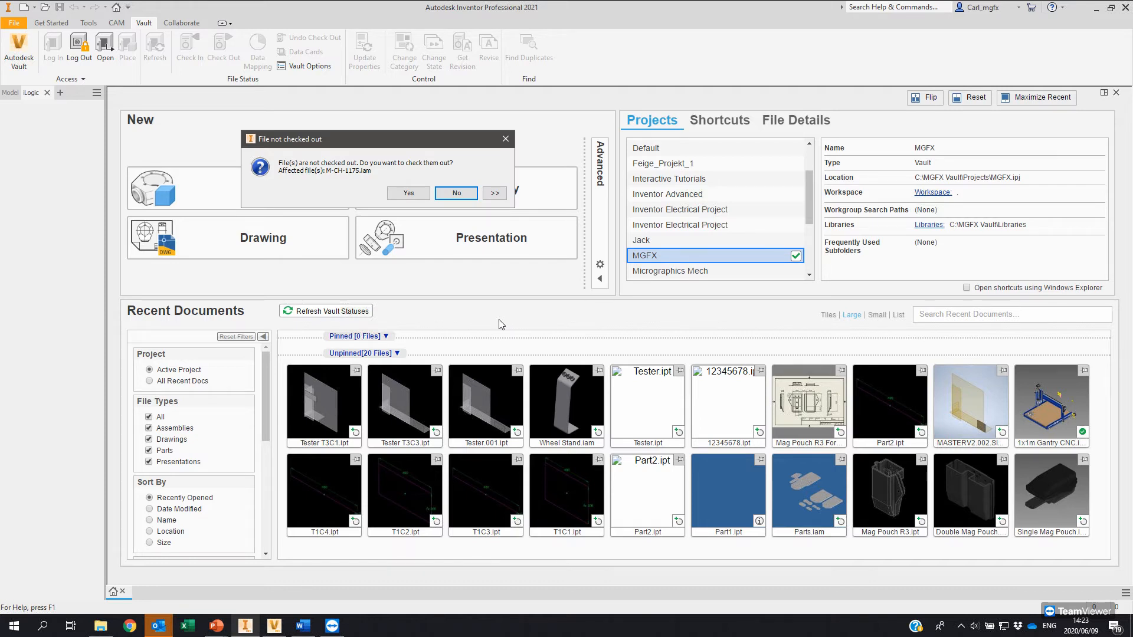
# Step: Load M-CH-1175.iam without checking out any files and without updating the assembly
pyautogui.moveTo(422, 141); pyautogui.dragTo(404, 156)
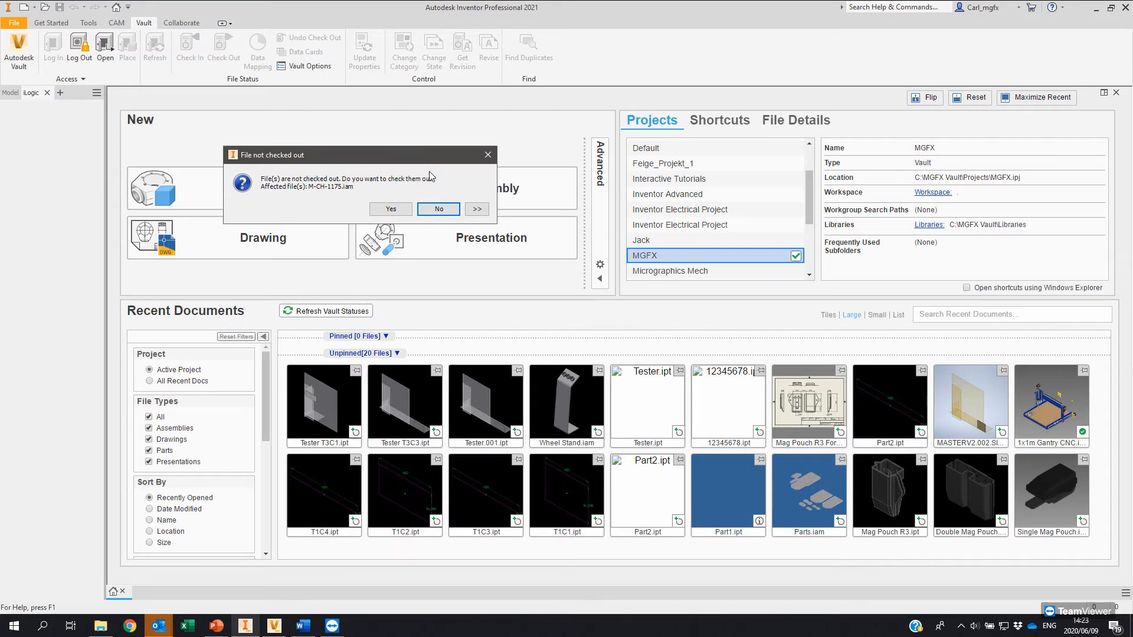
pyautogui.click(437, 209)
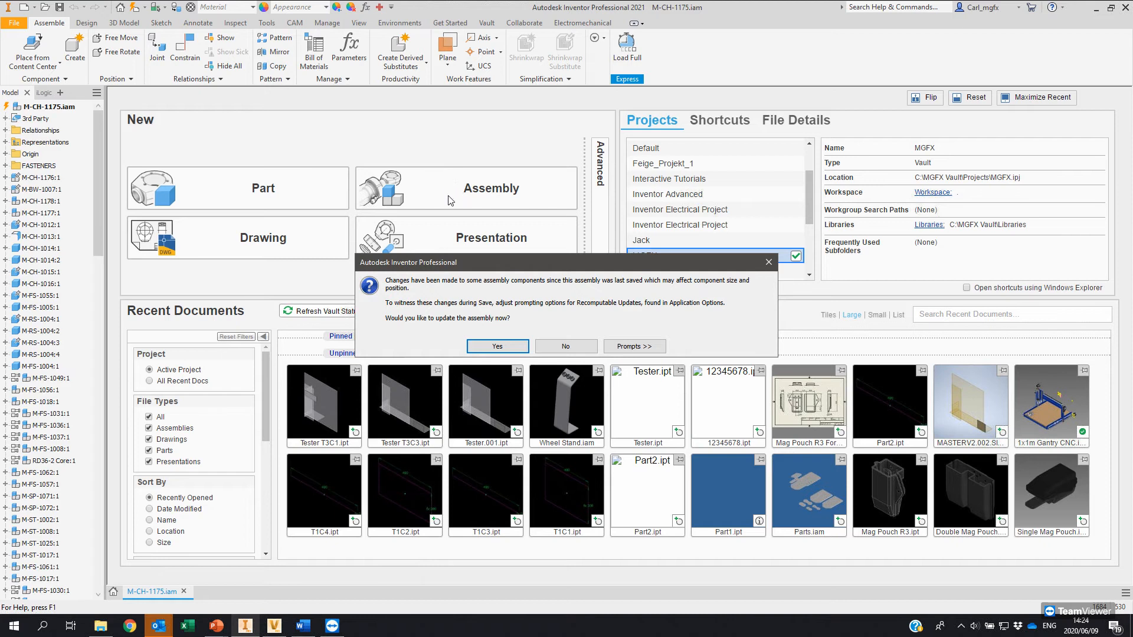
pyautogui.click(590, 347)
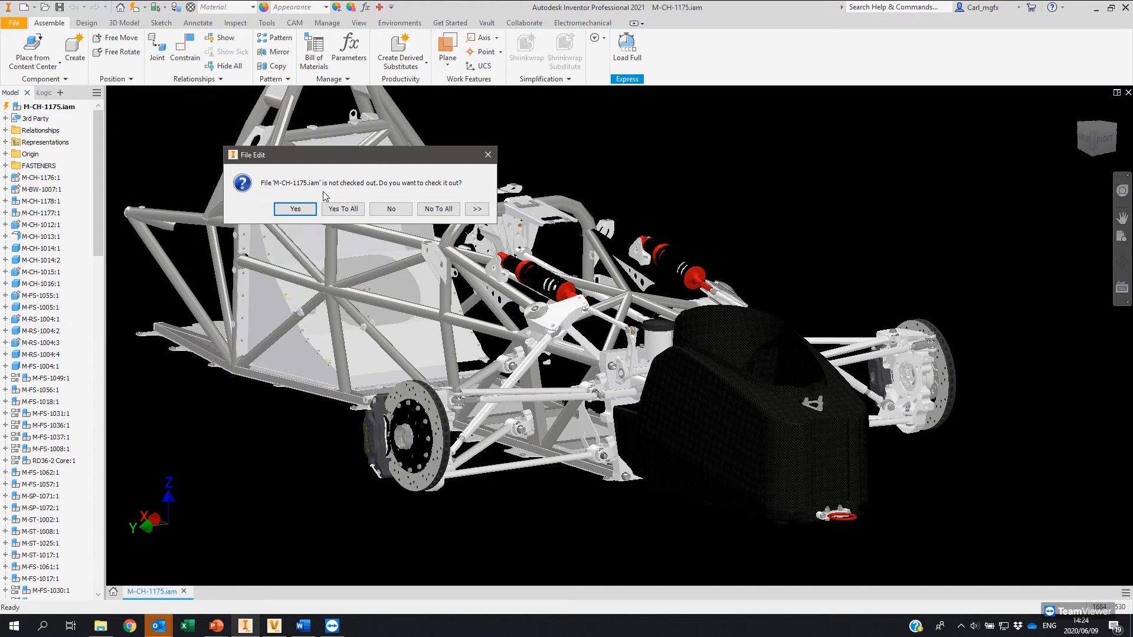
pyautogui.click(438, 209)
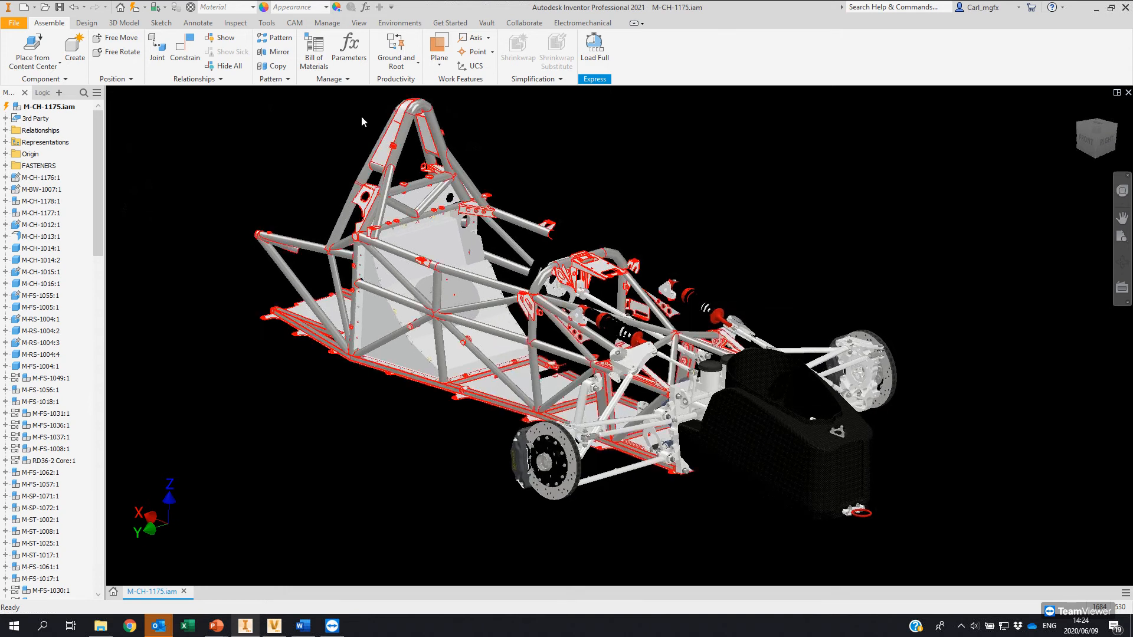
# Step: Set the in-canvas color scheme to Presentation in the application options
pyautogui.click(267, 22)
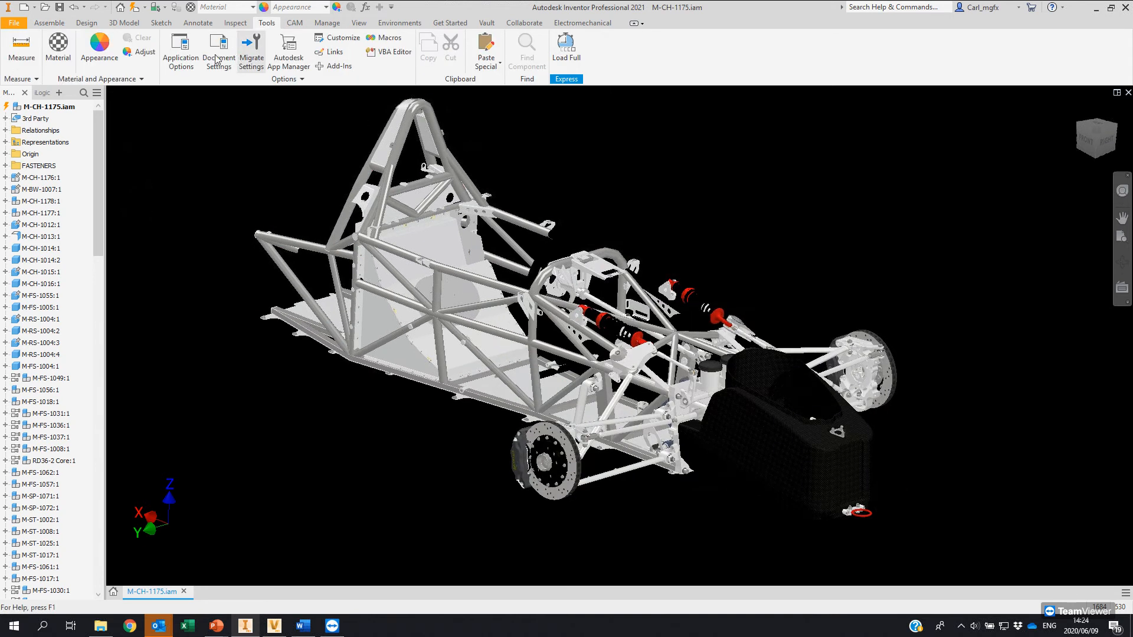
pyautogui.click(181, 50)
pyautogui.click(448, 92)
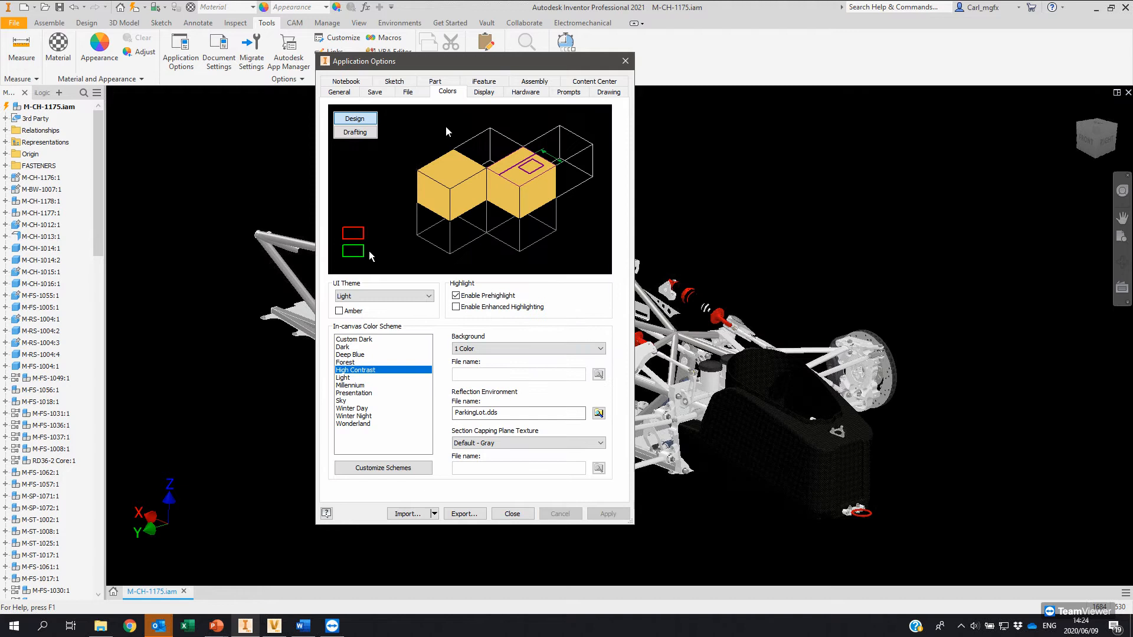
pyautogui.click(356, 393)
pyautogui.click(520, 517)
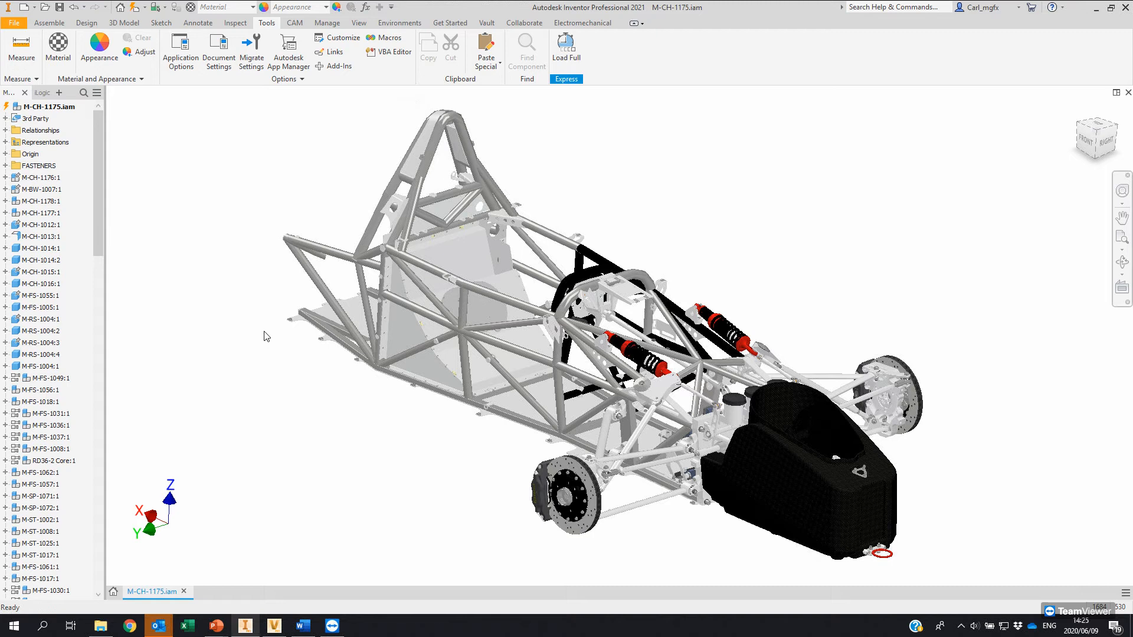
# Step: Widen the model browser, add the Vault browser, and dock it beside the model browser
pyautogui.moveTo(105, 302); pyautogui.dragTo(114, 303)
pyautogui.click(60, 93)
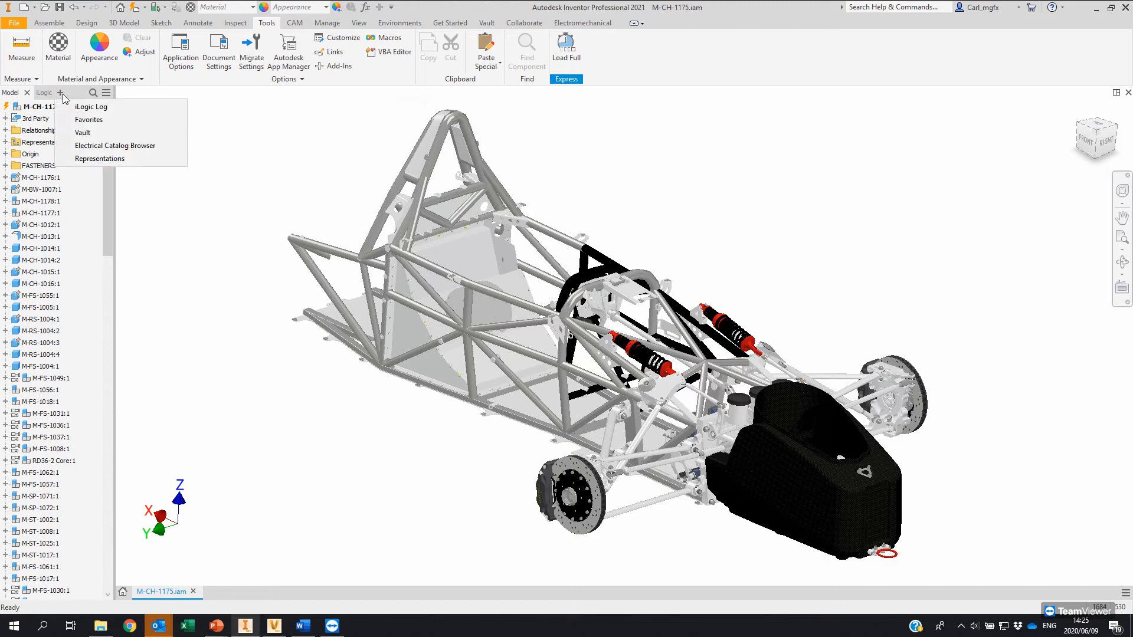
pyautogui.click(83, 132)
pyautogui.moveTo(47, 95); pyautogui.dragTo(129, 119)
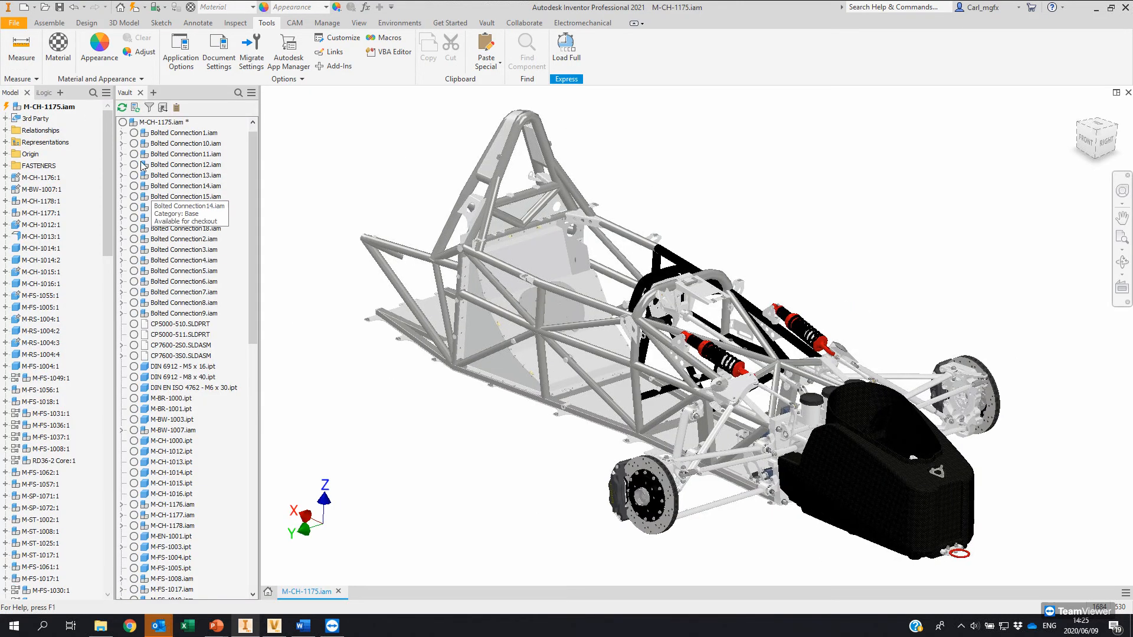
# Step: Examine the component list and vault status icons of M-CH-1175.iam in the Vault browser
pyautogui.scroll(1, 195, 169)
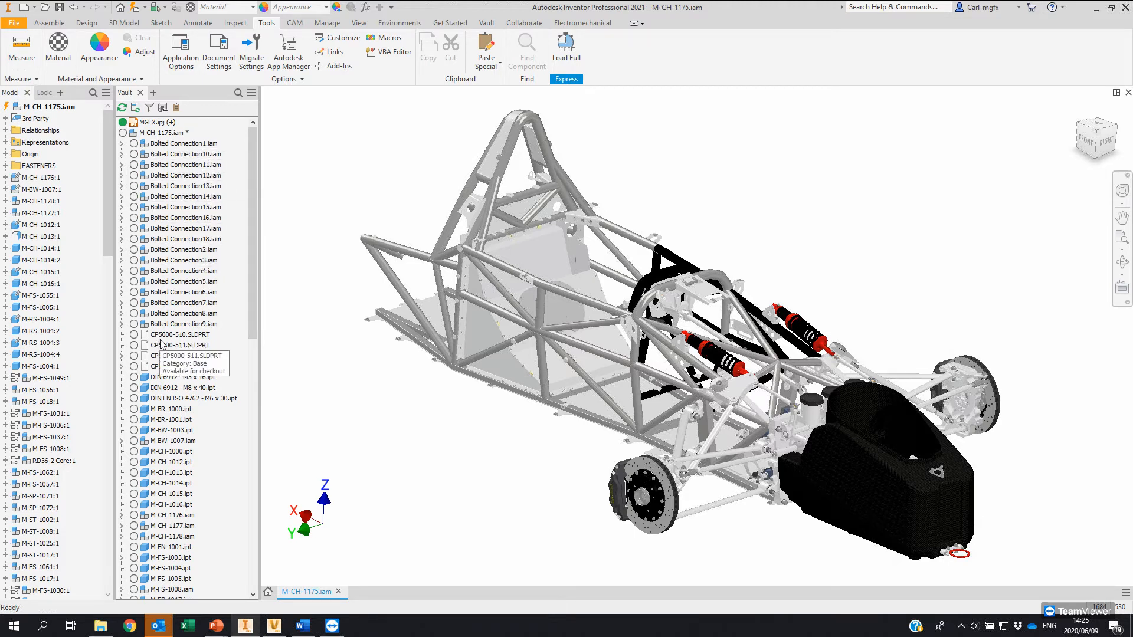
pyautogui.scroll(-10, 163, 355)
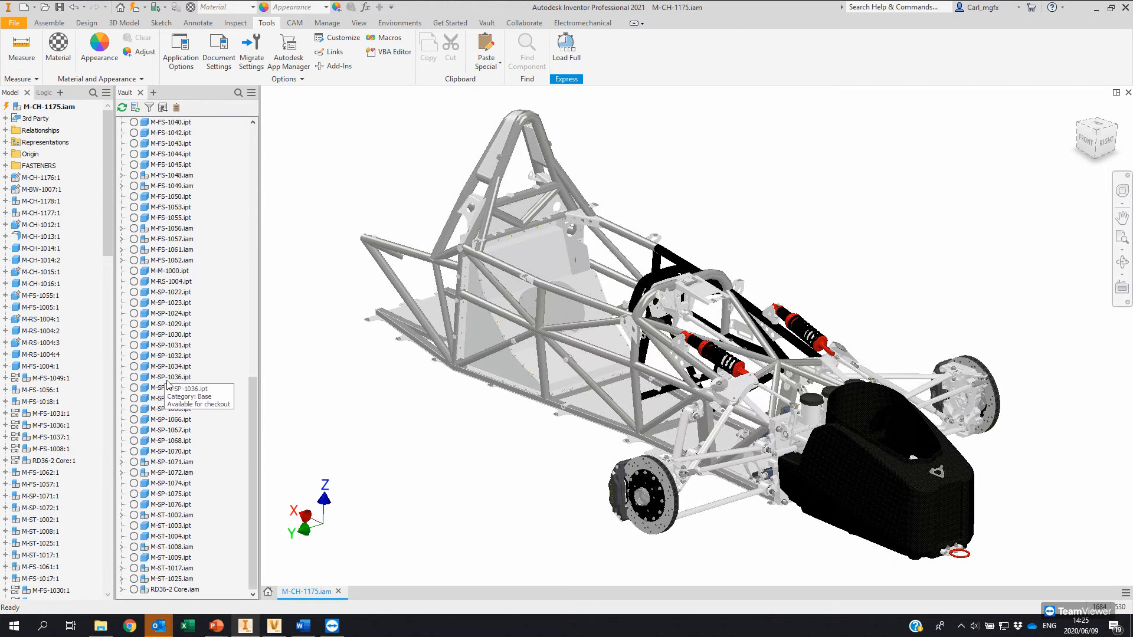
pyautogui.scroll(3, 177, 488)
pyautogui.scroll(6, 177, 489)
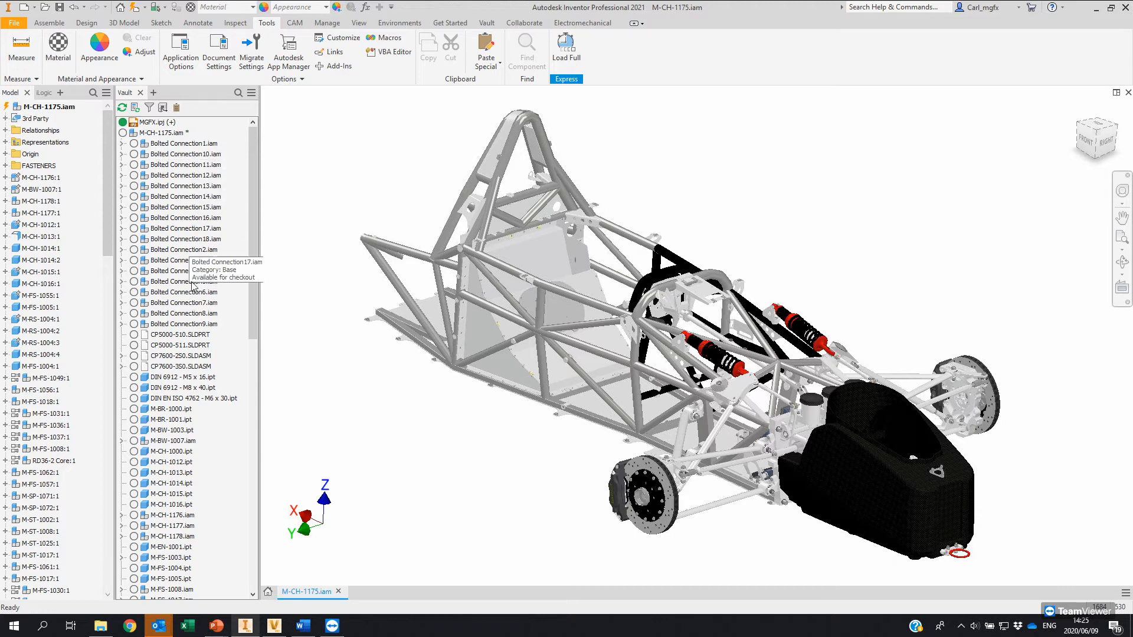
pyautogui.scroll(-15, 202, 341)
pyautogui.scroll(-1, 202, 341)
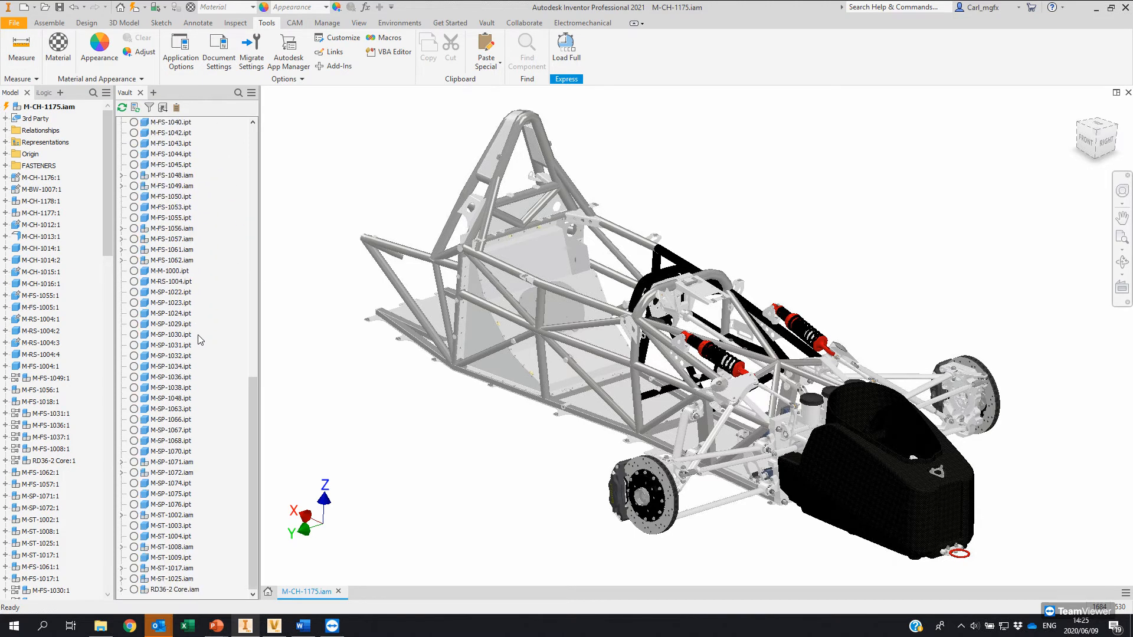
pyautogui.moveTo(252, 390); pyautogui.dragTo(242, 156)
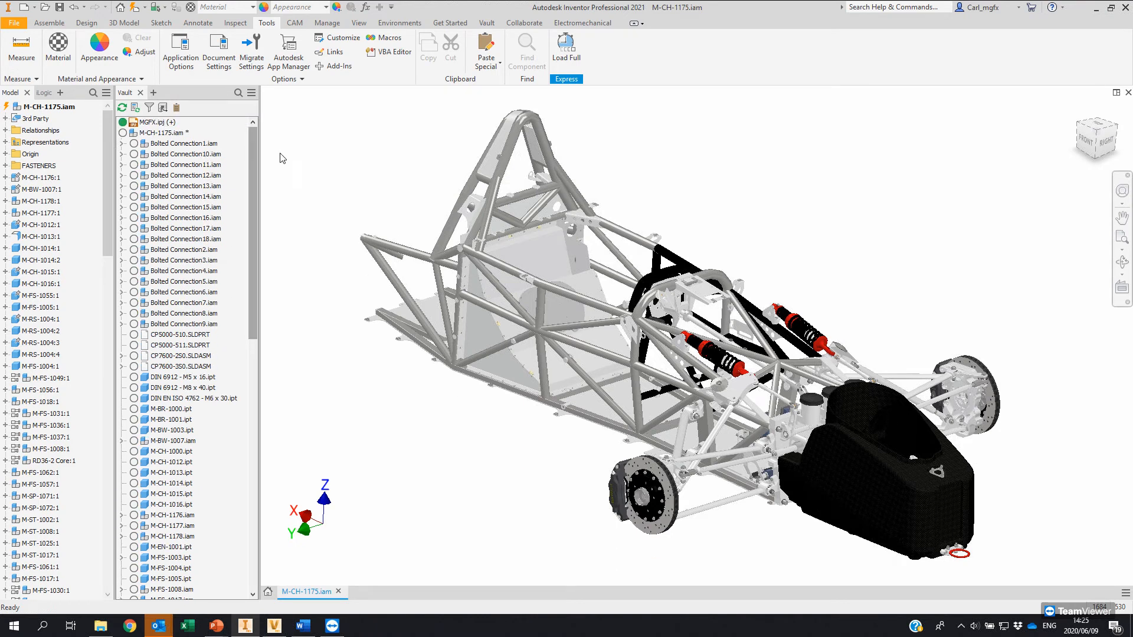
pyautogui.click(400, 289)
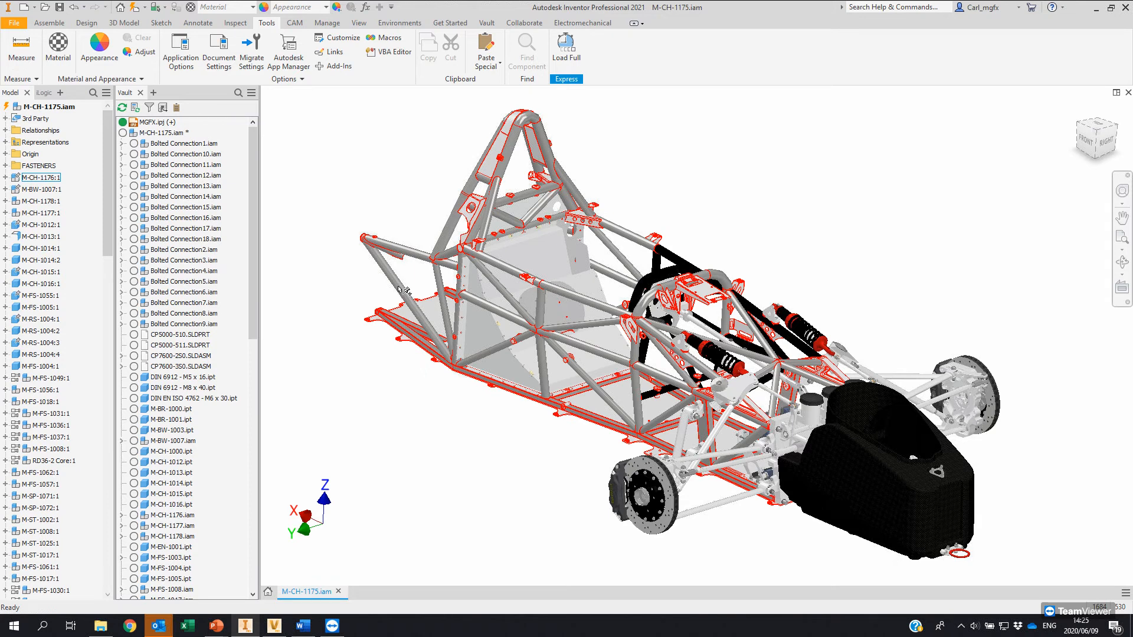
# Step: Open the front shock absorber RD36-2 Core from the chassis assembly in its own window
pyautogui.click(488, 24)
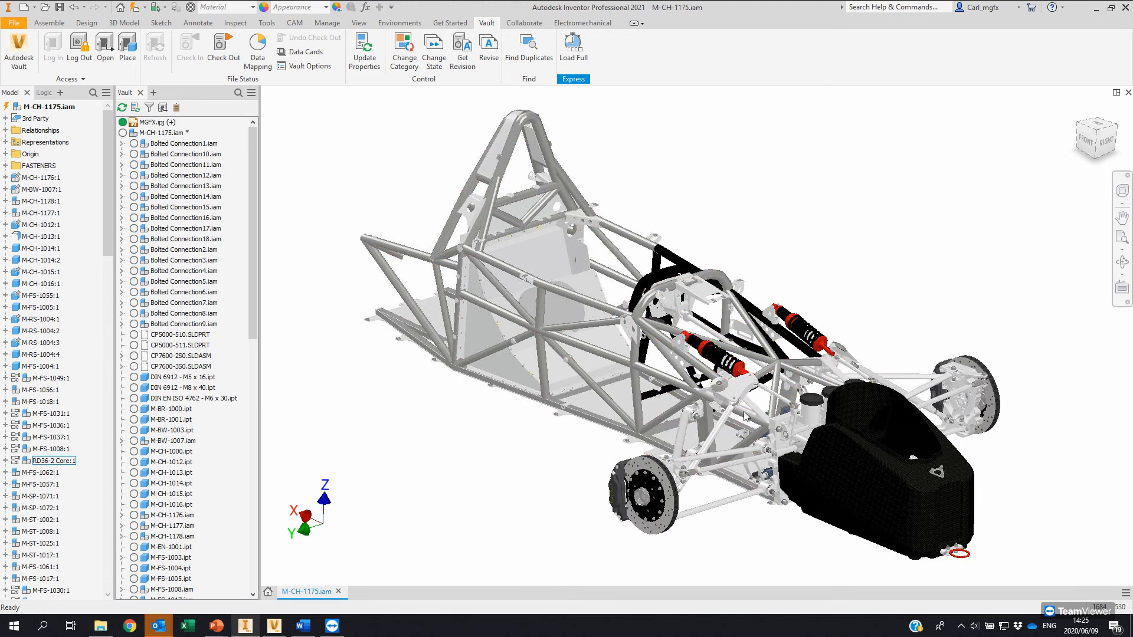
pyautogui.rightClick(730, 364)
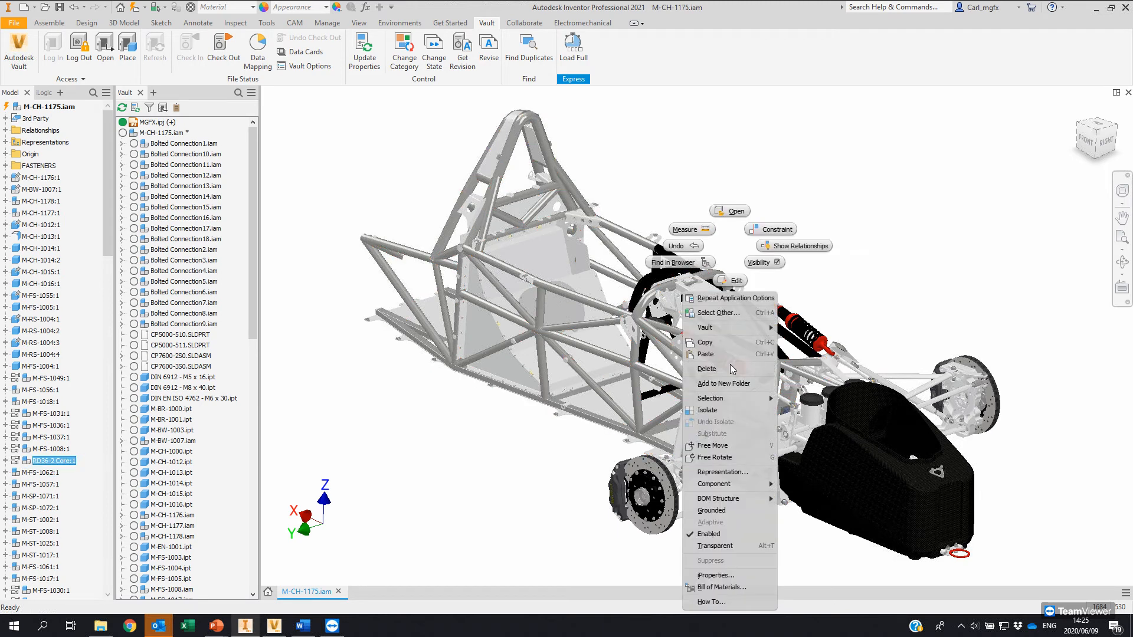
pyautogui.click(735, 213)
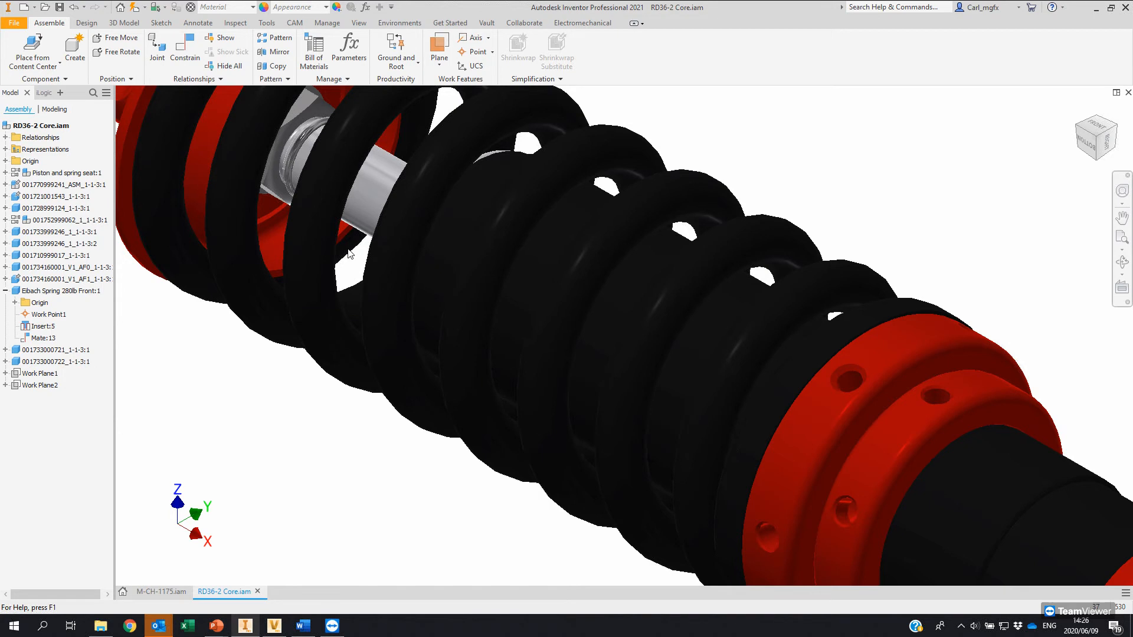
pyautogui.scroll(-5, 355, 265)
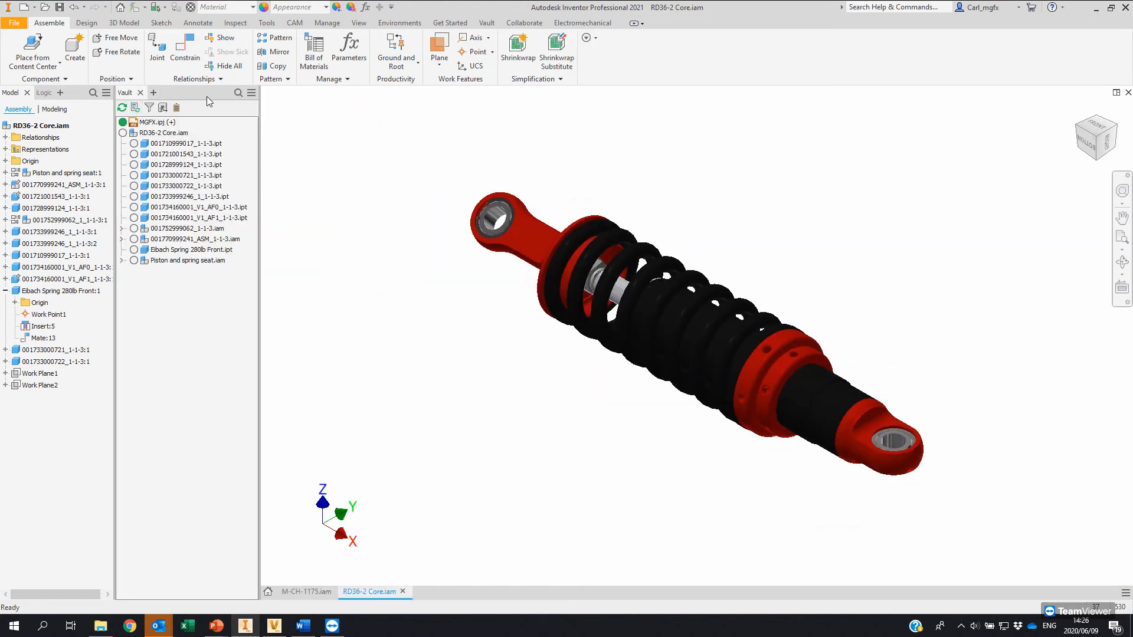
# Step: Review which files a checkout of RD36-2 Core.iam would include, and cancel the checkout
pyautogui.click(487, 23)
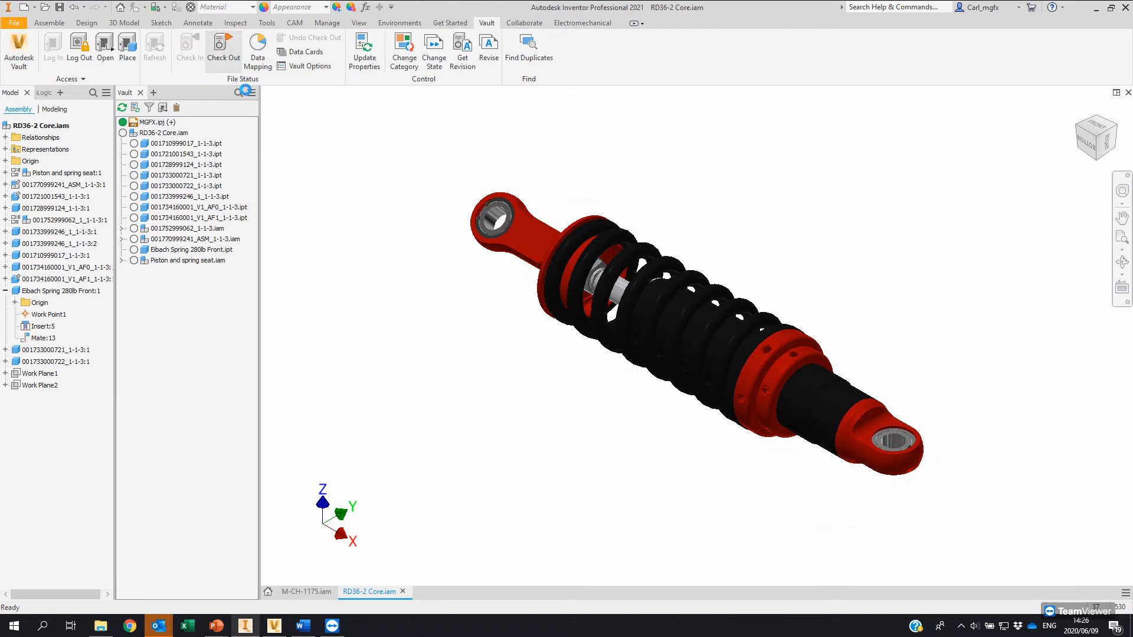
pyautogui.click(226, 57)
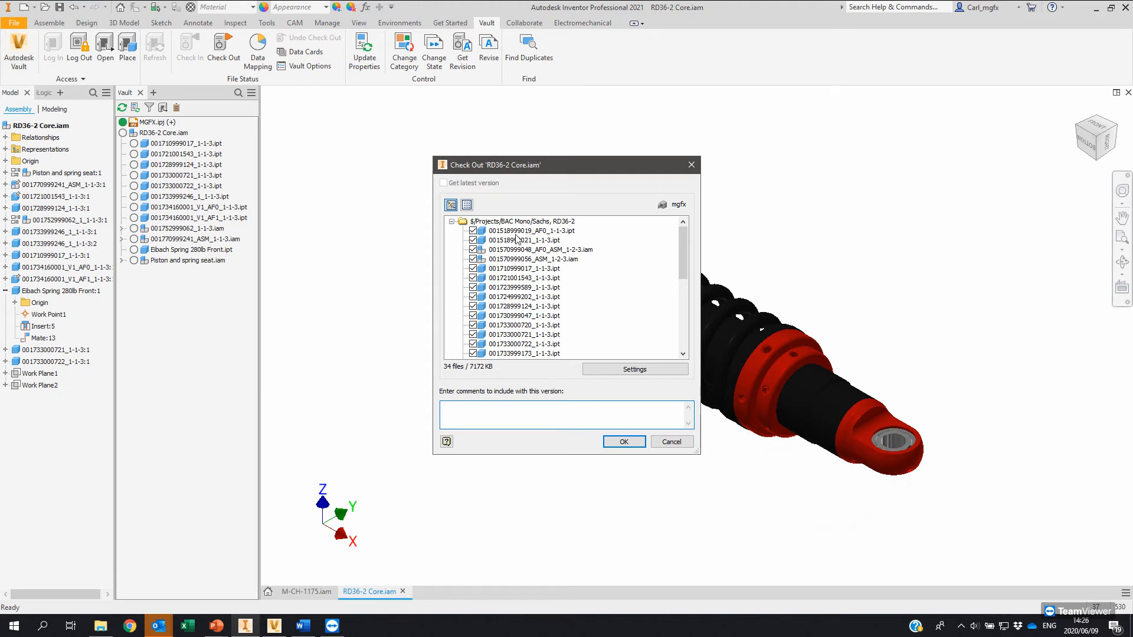
pyautogui.scroll(-2, 517, 238)
pyautogui.scroll(-5, 618, 271)
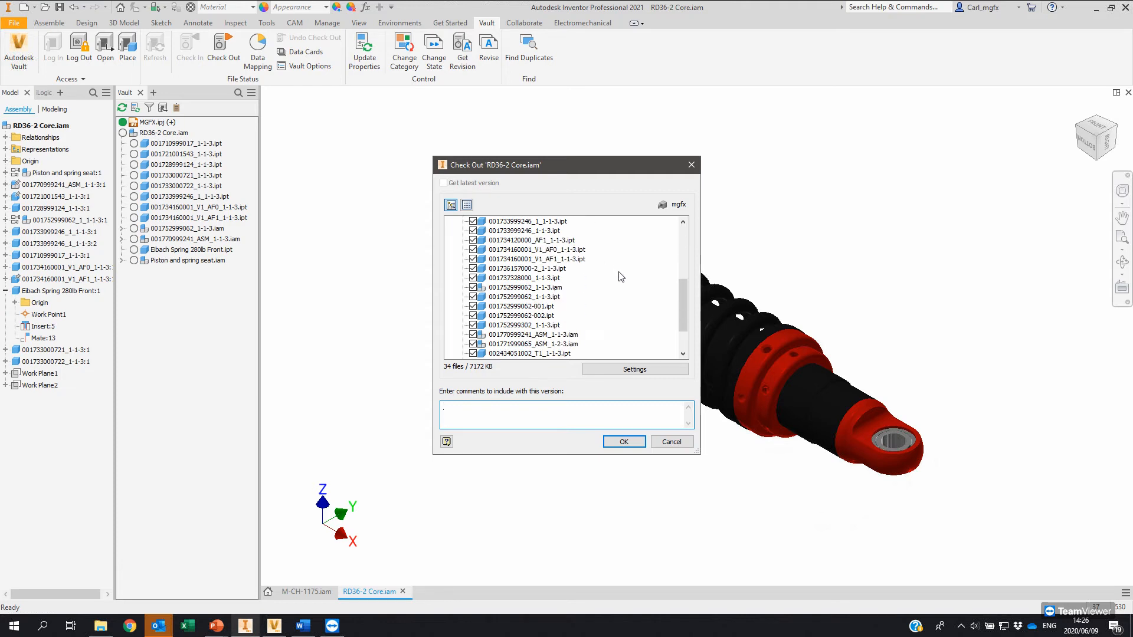
pyautogui.scroll(7, 652, 317)
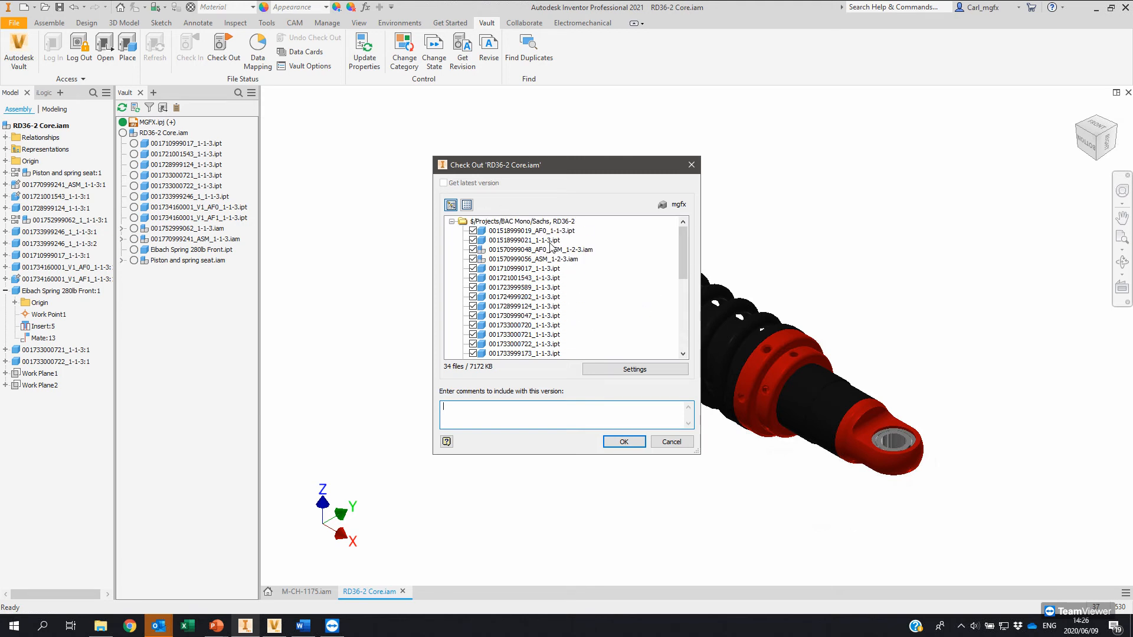
pyautogui.scroll(-3, 560, 270)
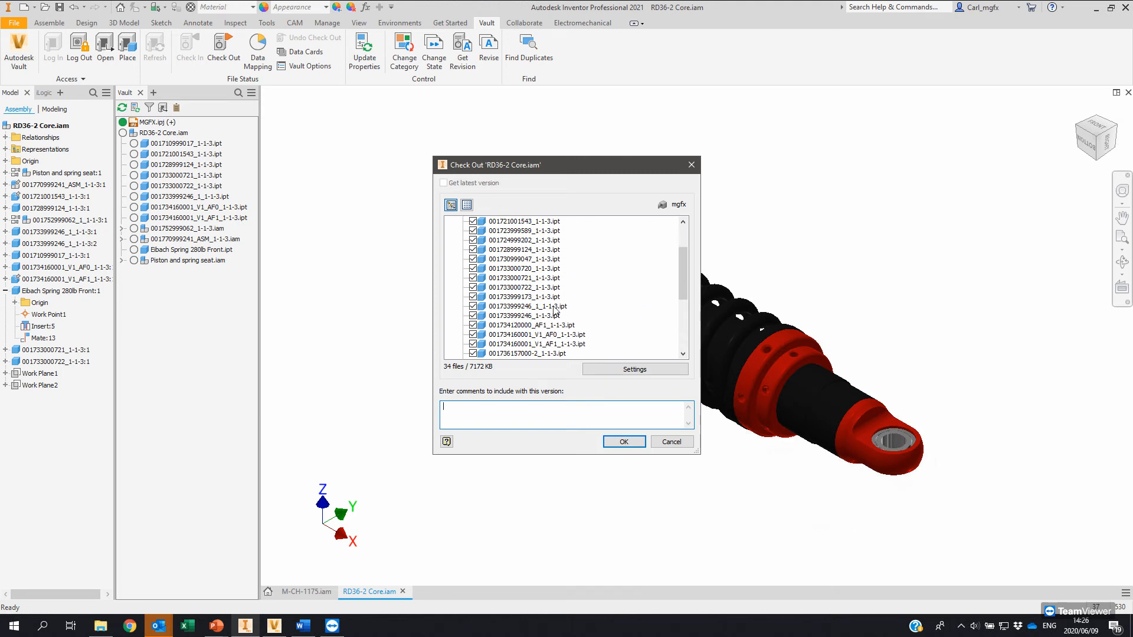
pyautogui.scroll(3, 515, 302)
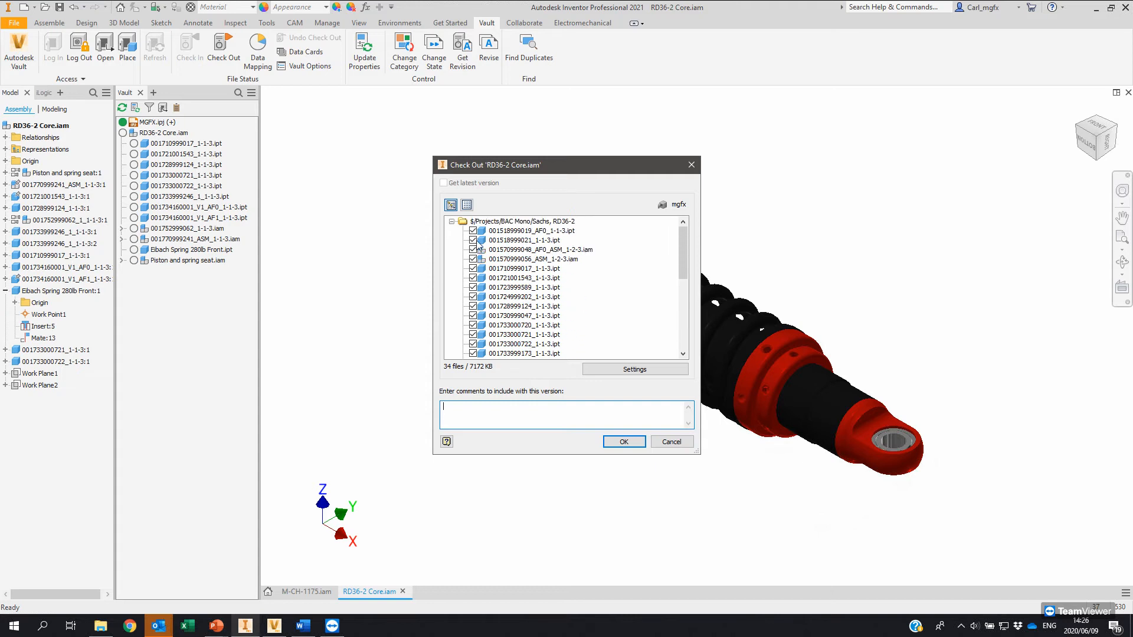
pyautogui.click(672, 443)
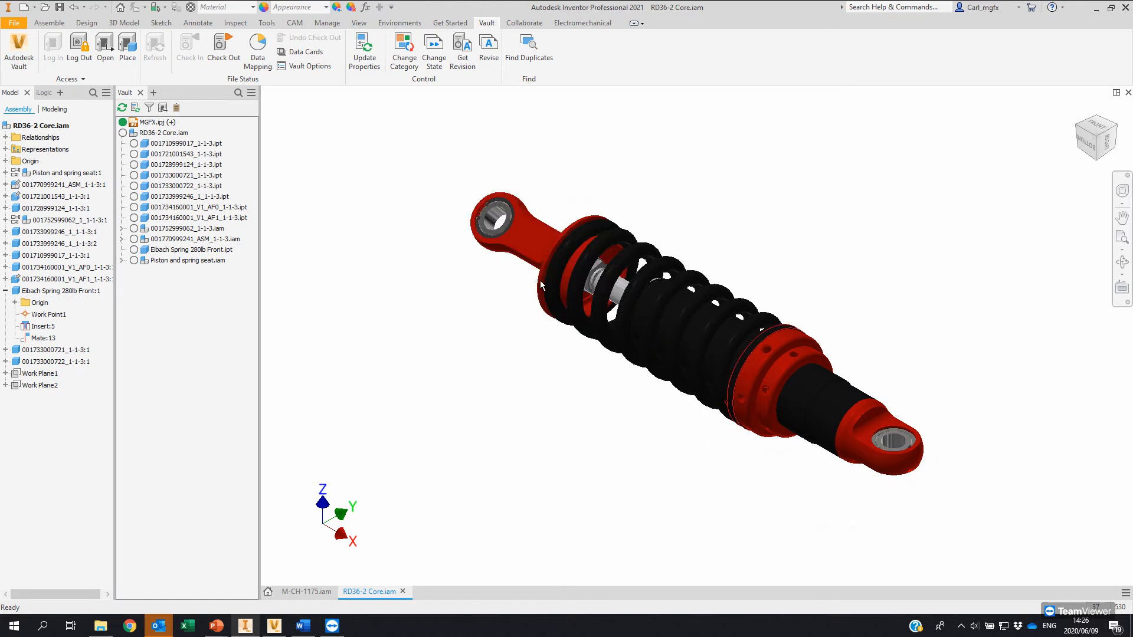
pyautogui.click(189, 260)
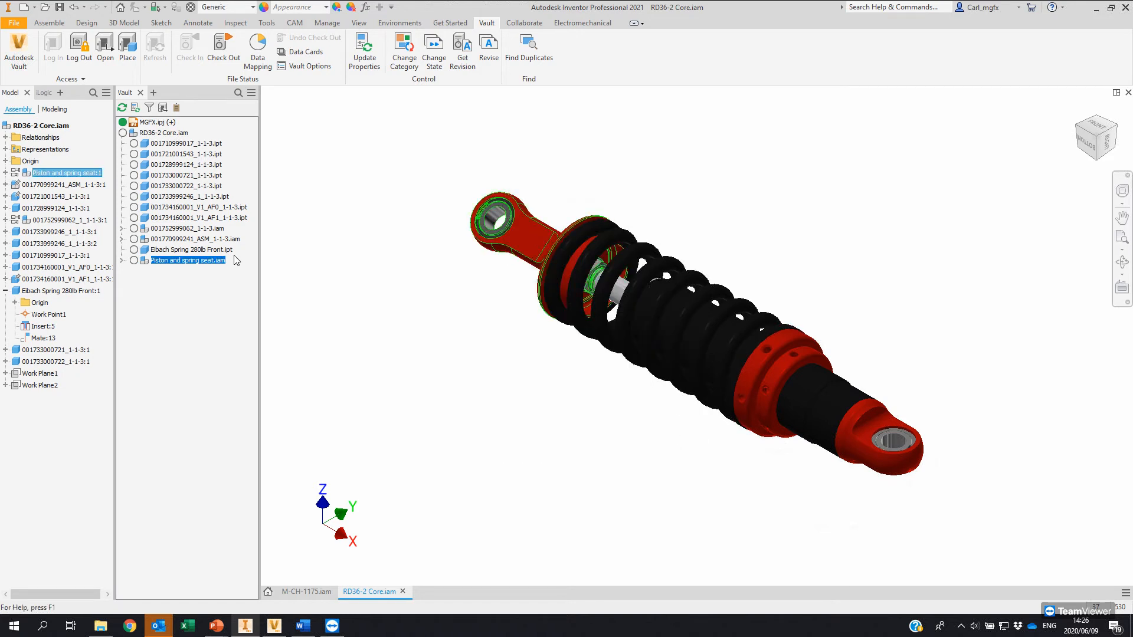
pyautogui.click(121, 260)
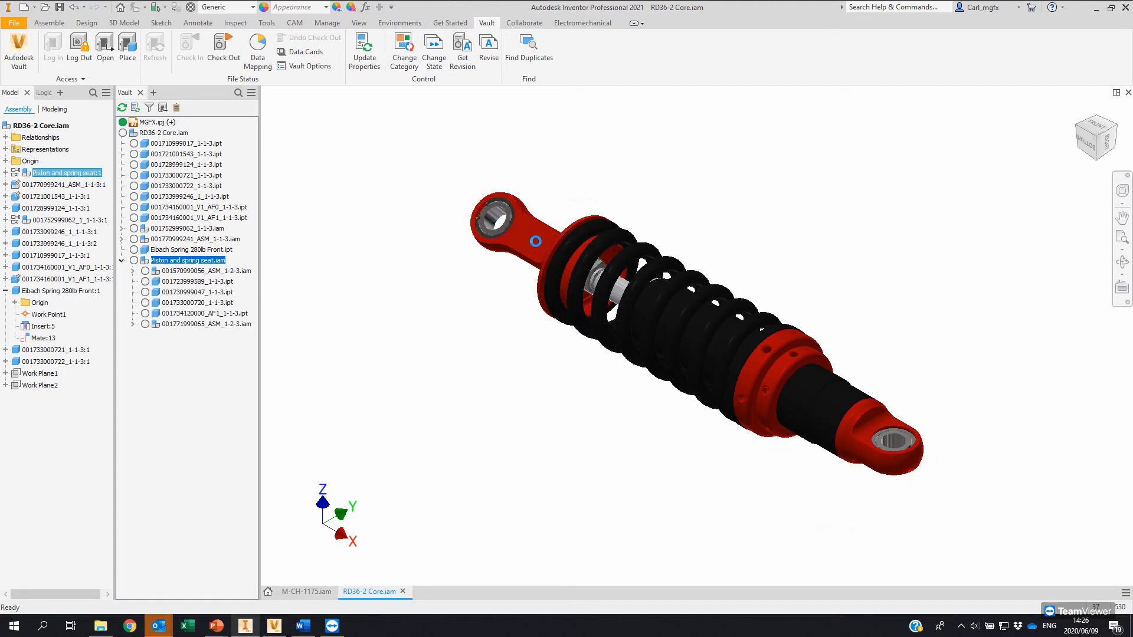
pyautogui.doubleClick(530, 228)
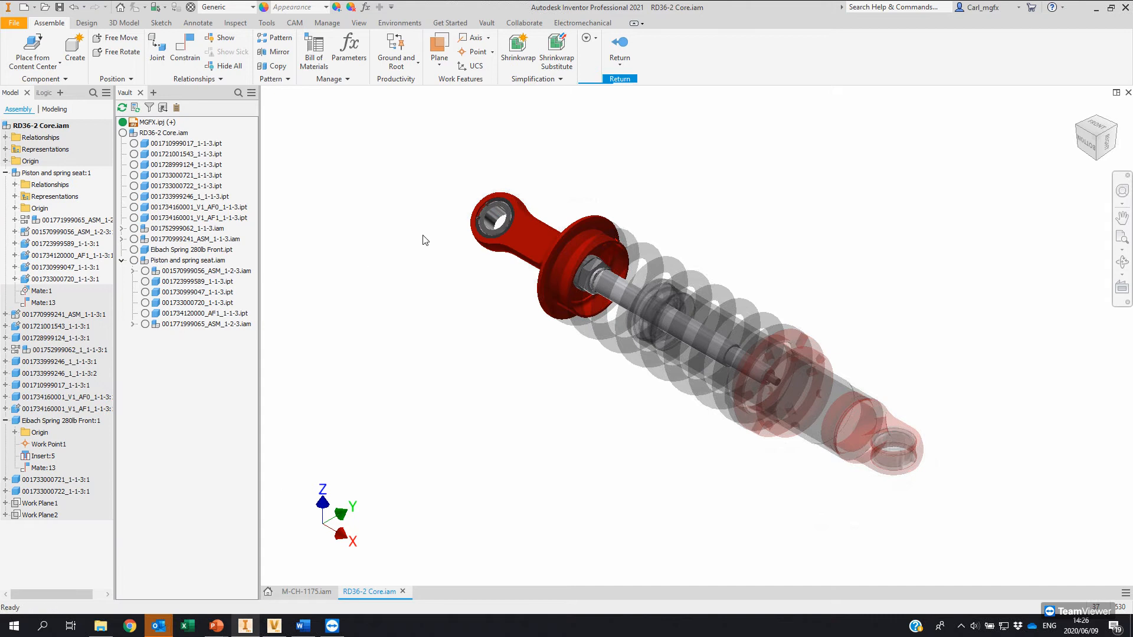
pyautogui.click(522, 245)
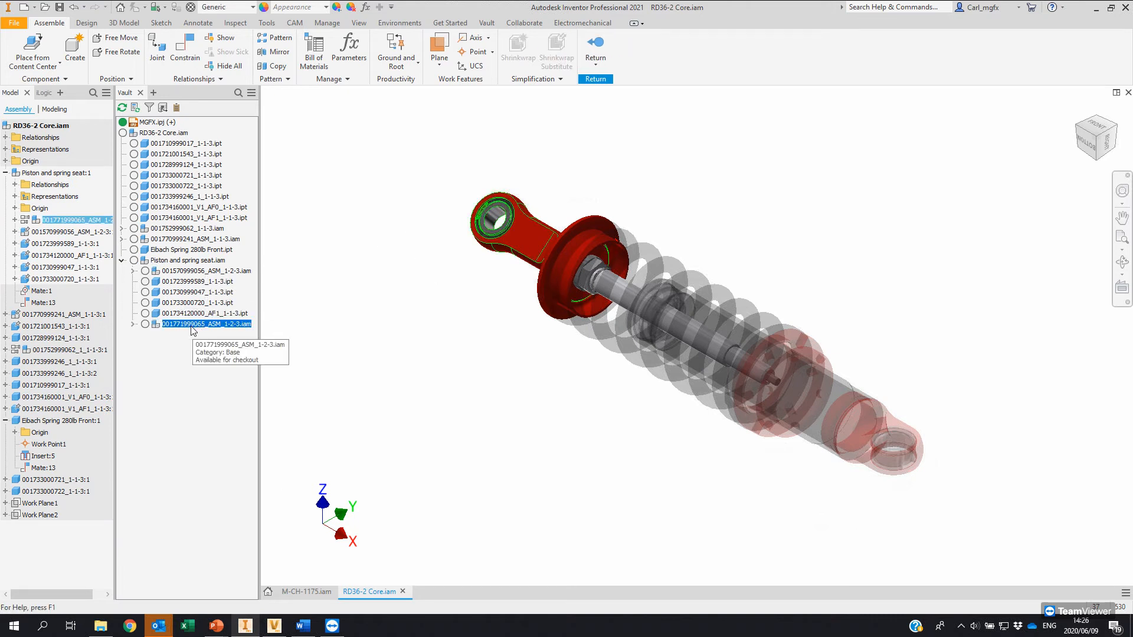
pyautogui.click(133, 325)
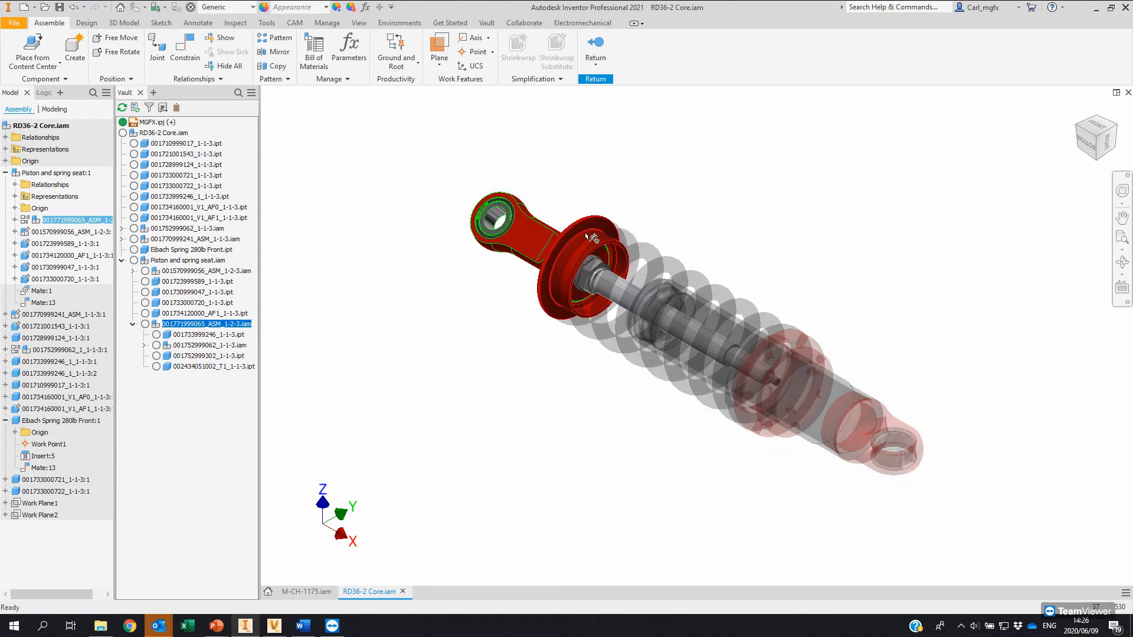
pyautogui.click(560, 249)
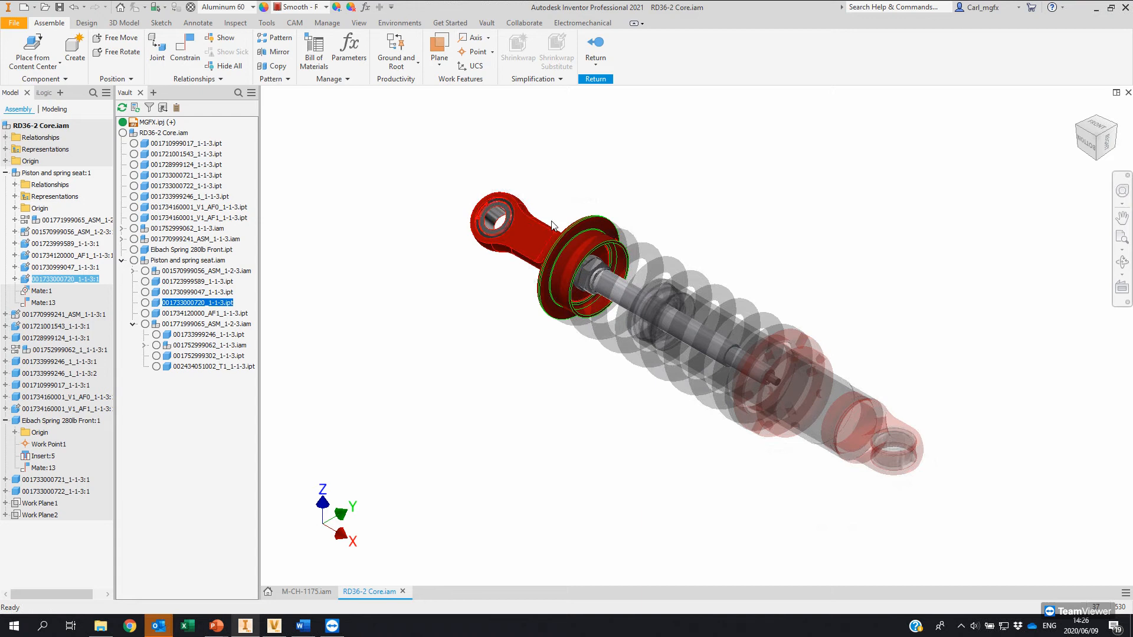
pyautogui.keyDown('shift'); pyautogui.moveTo(561, 224); pyautogui.dragTo(613, 282, button='middle'); pyautogui.keyUp('shift')
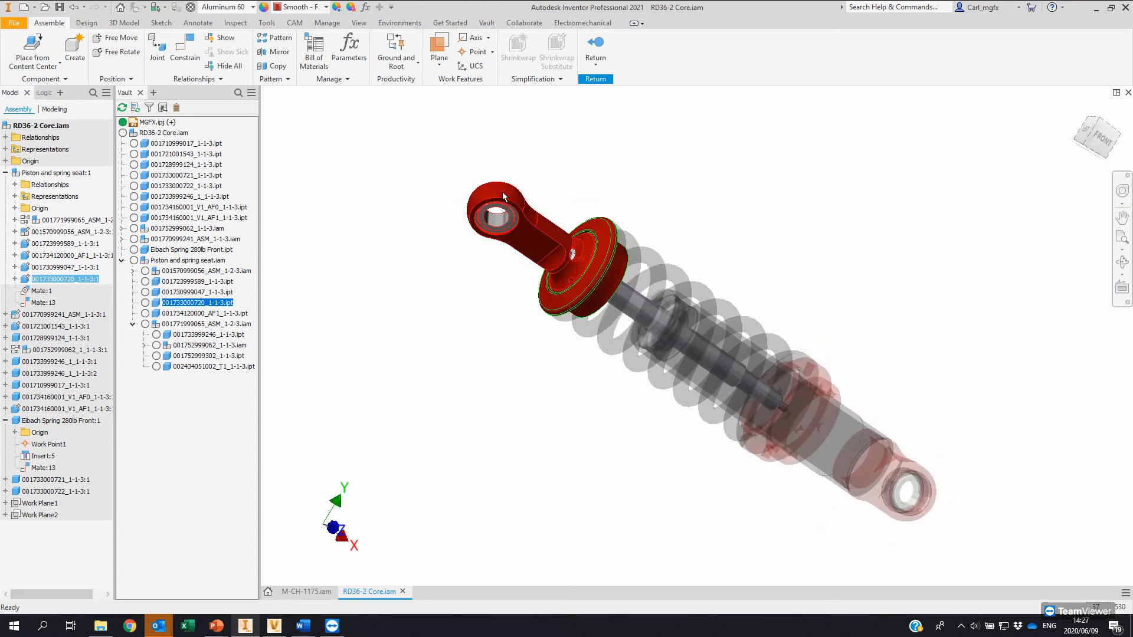
pyautogui.rightClick(211, 303)
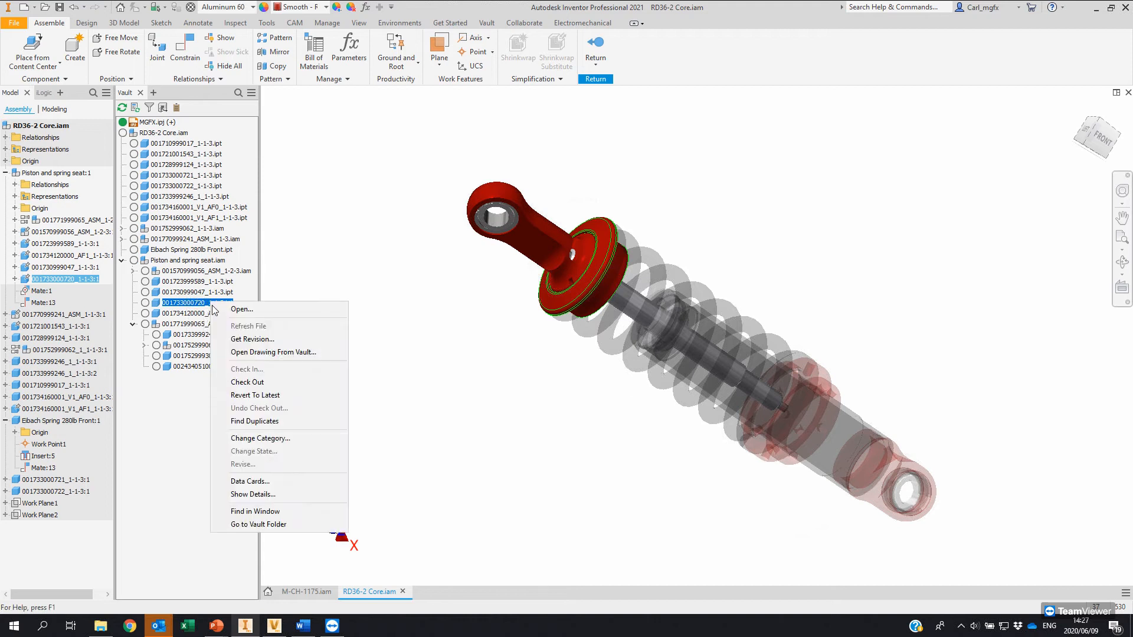
pyautogui.click(265, 383)
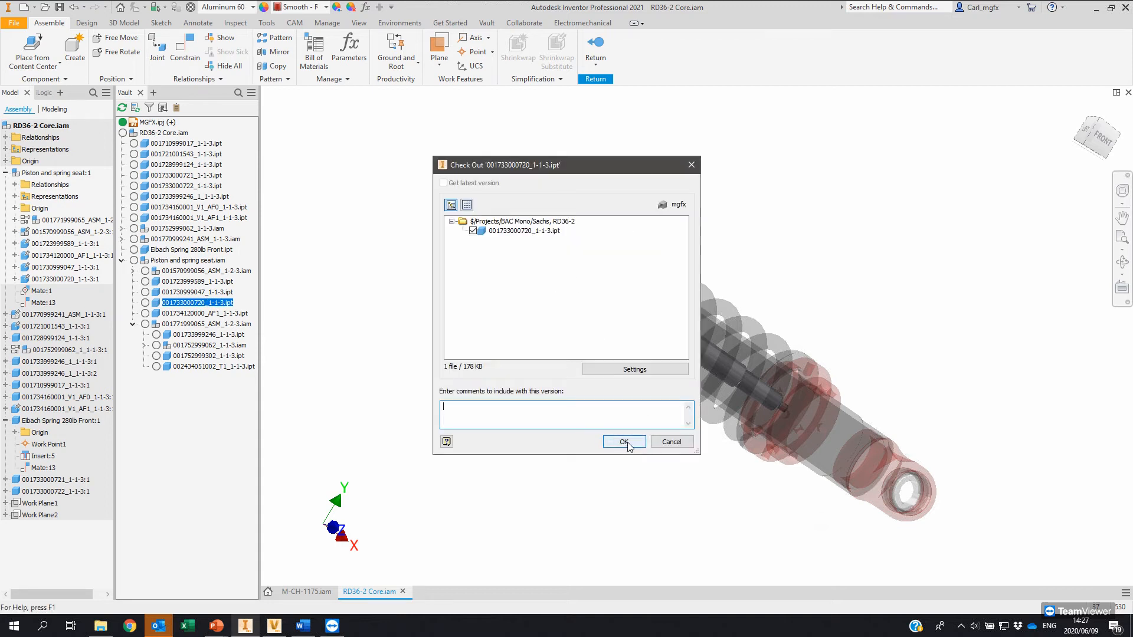
pyautogui.click(624, 441)
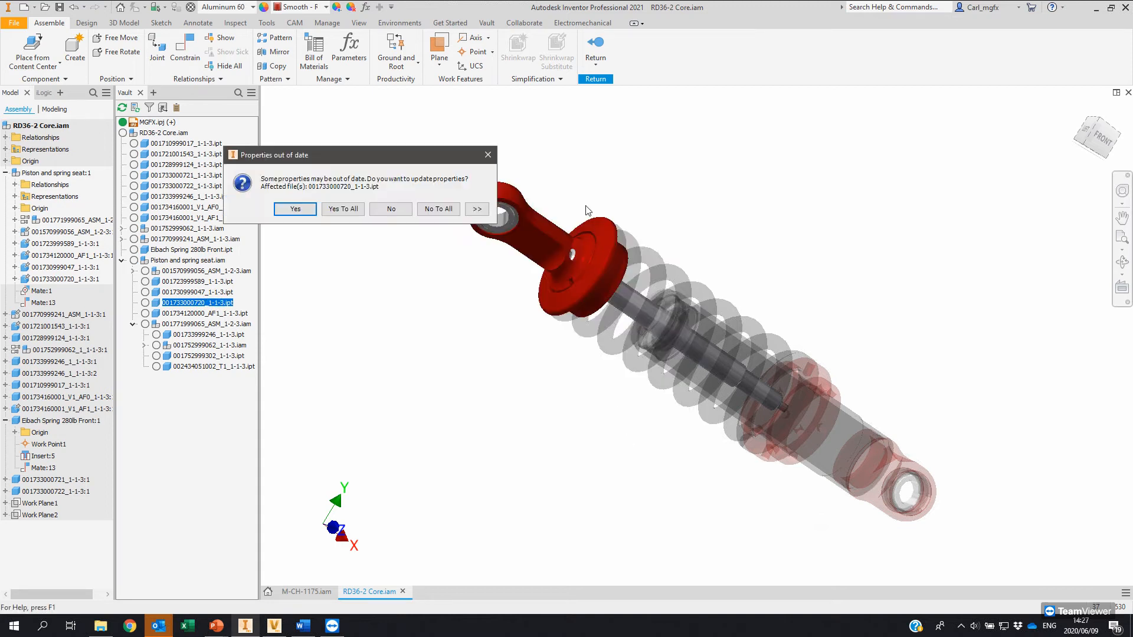
pyautogui.click(346, 210)
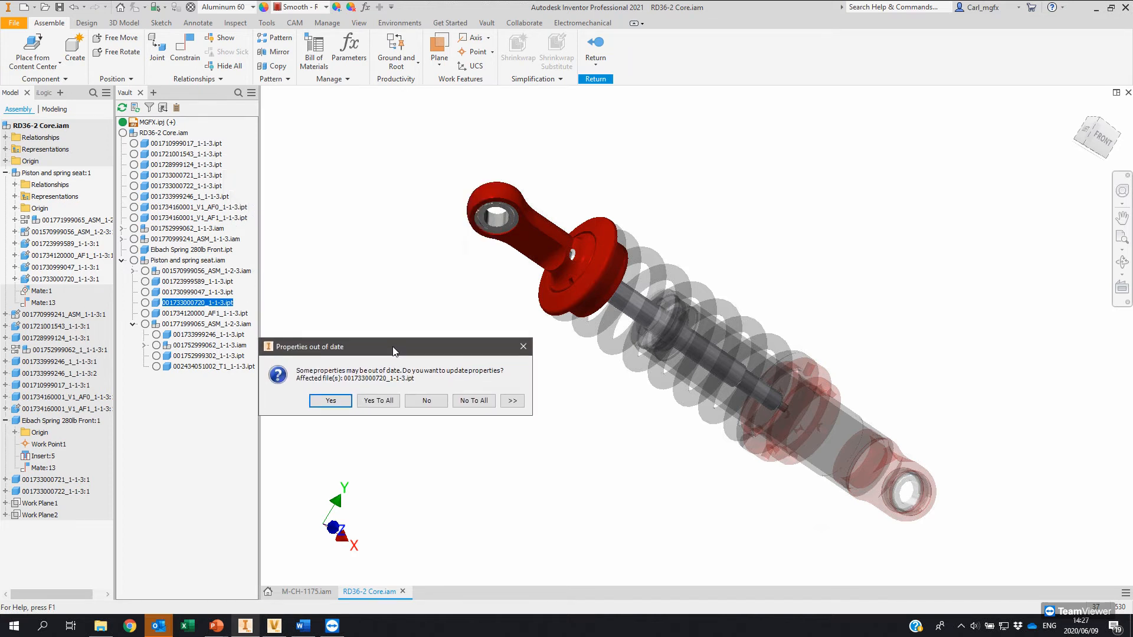
pyautogui.click(388, 403)
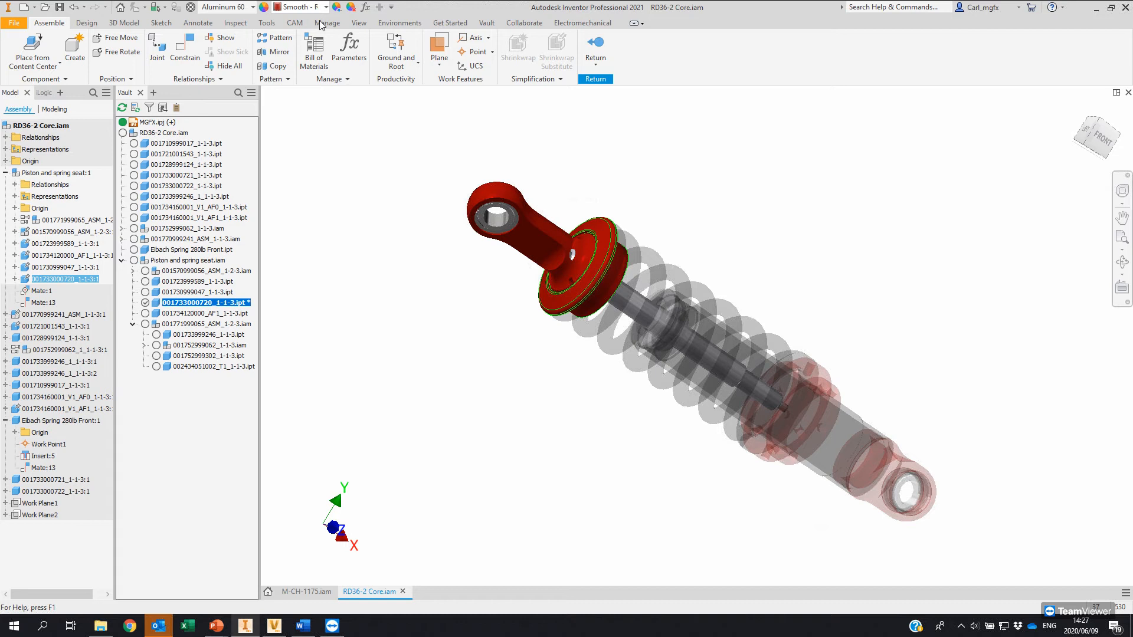
# Step: Change the spring seat's appearance to Smooth - Yellow, agreeing to check out RD36-2 Core.iam and all other required files
pyautogui.click(325, 9)
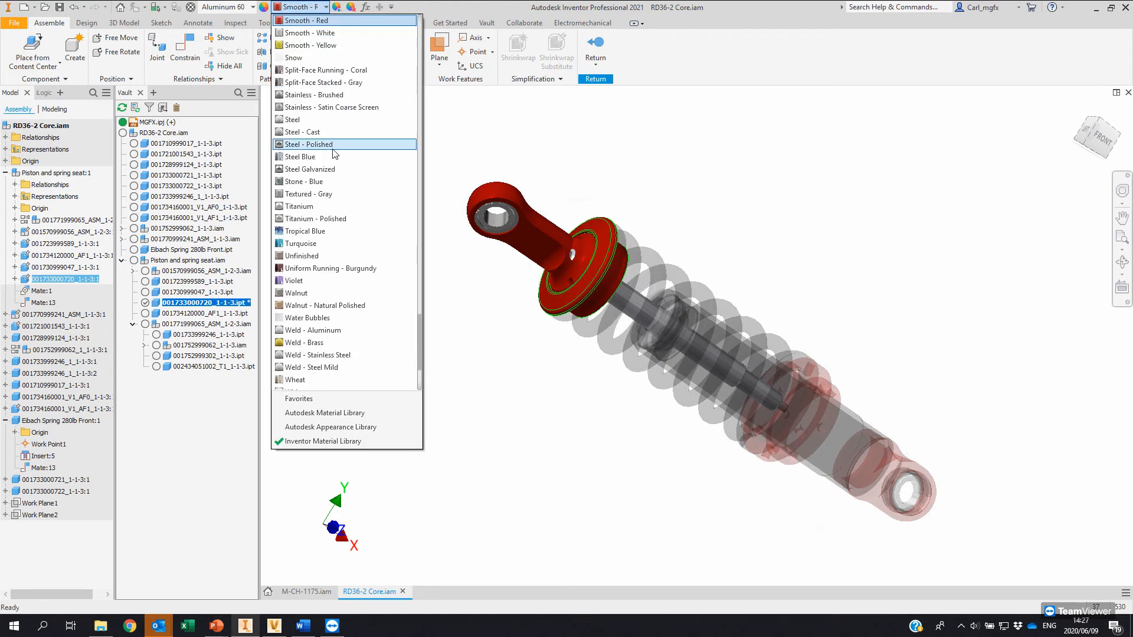
pyautogui.click(320, 46)
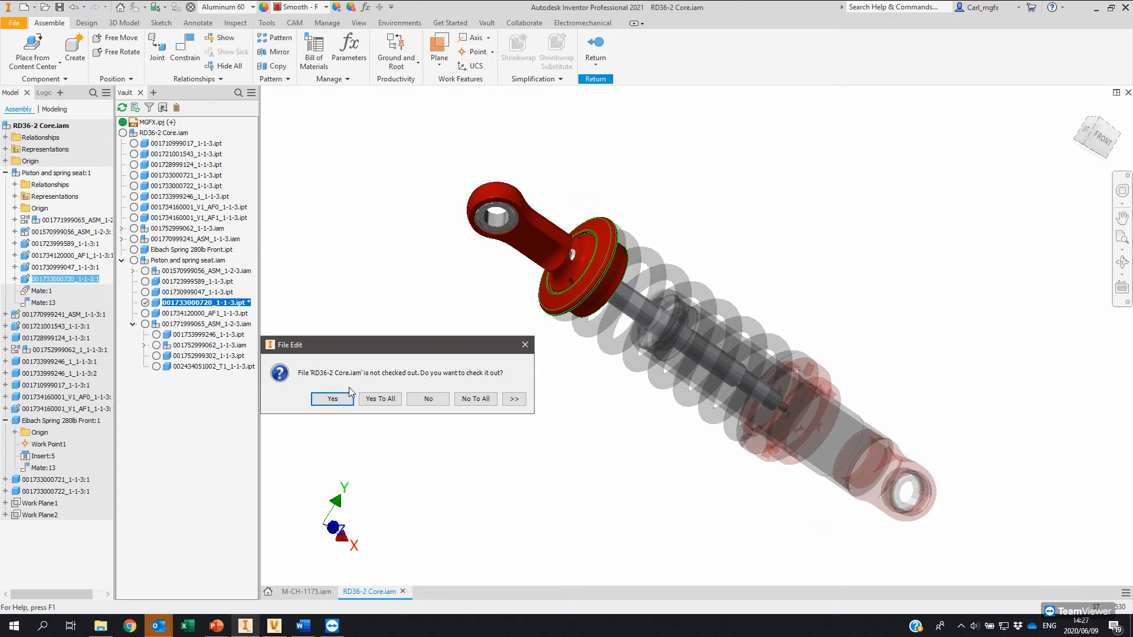
pyautogui.moveTo(380, 339); pyautogui.dragTo(411, 303)
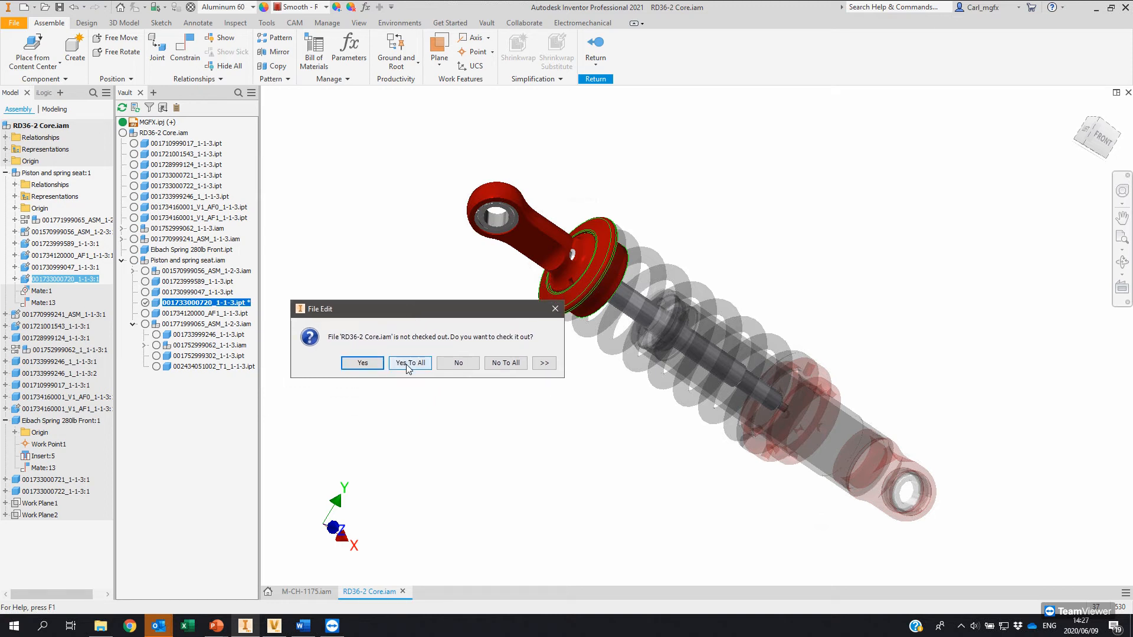
pyautogui.click(409, 364)
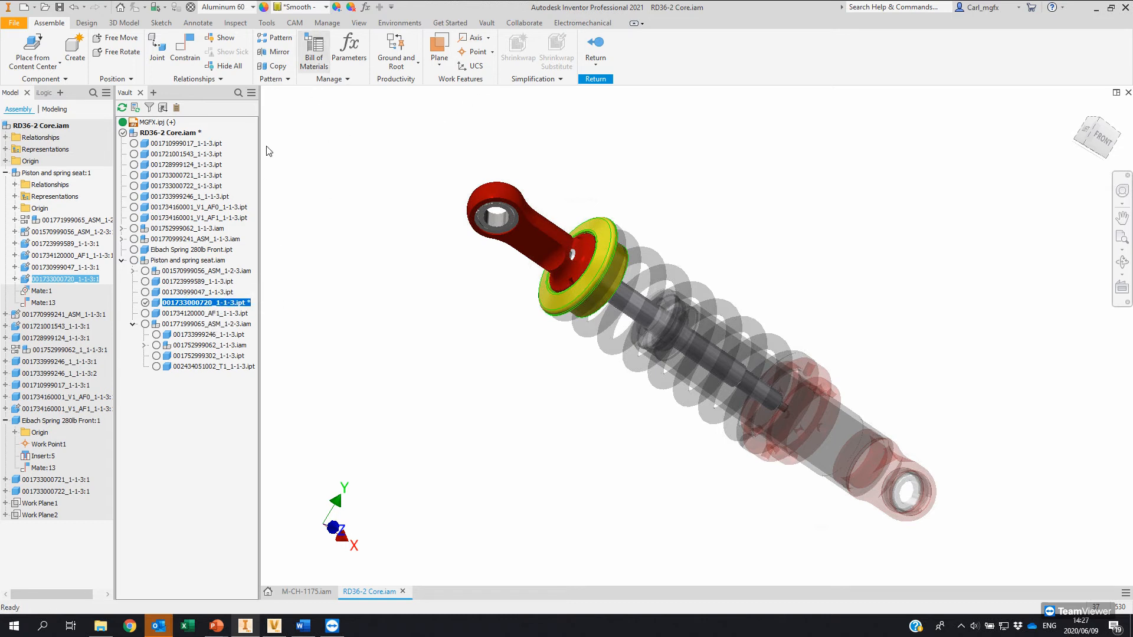
# Step: Finish the in-place edit by returning to the top-level assembly, and select RD36-2 Core.iam in the Vault browser
pyautogui.click(159, 134)
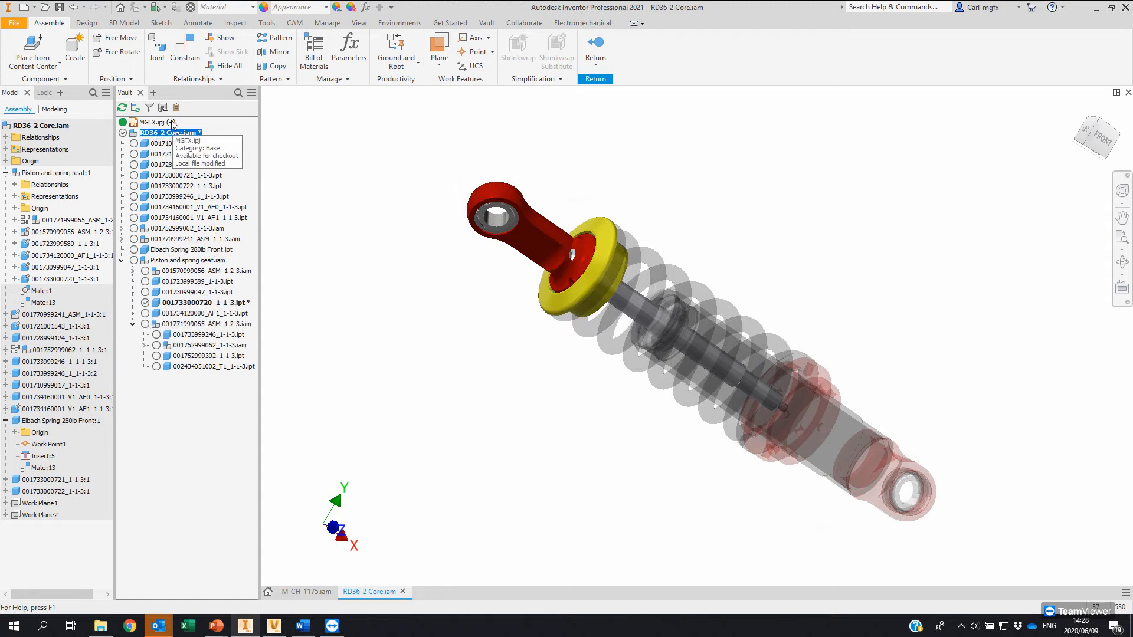
pyautogui.click(603, 43)
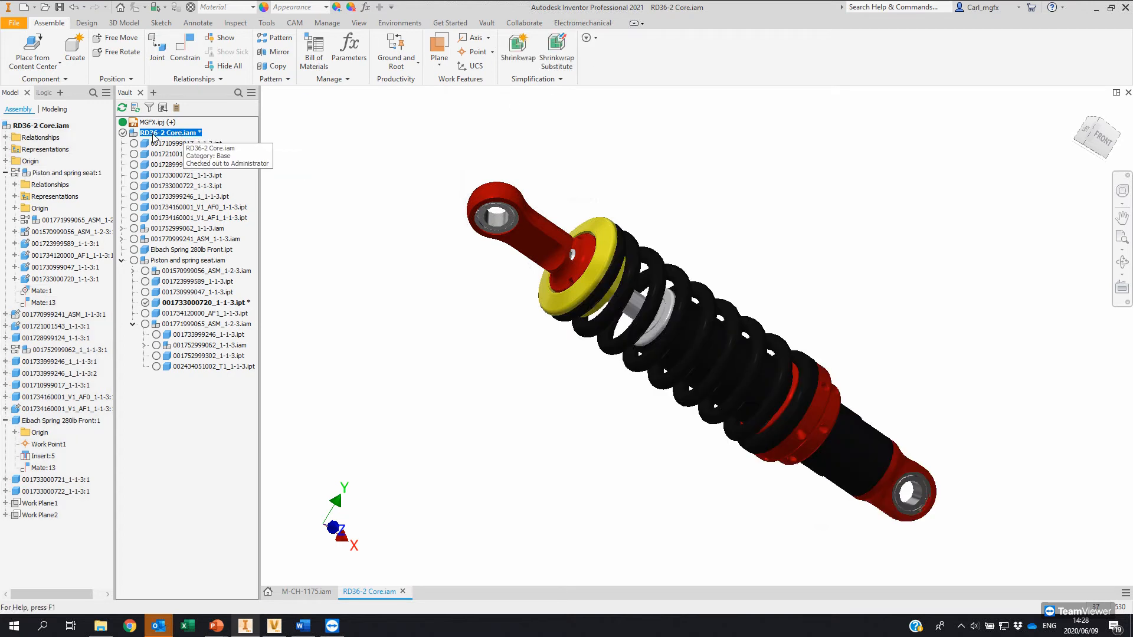
pyautogui.rightClick(158, 135)
pyautogui.click(352, 115)
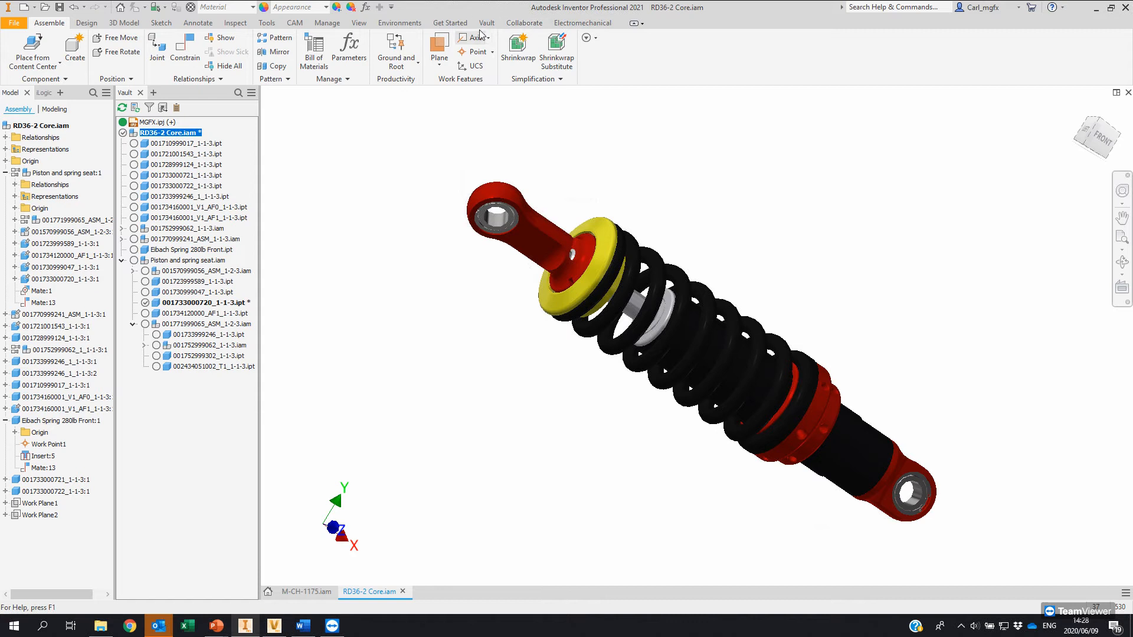
# Step: Start checking RD36-2 Core.iam in to the vault, agreeing to save it and its dependent file first
pyautogui.click(487, 22)
pyautogui.click(218, 53)
pyautogui.click(190, 47)
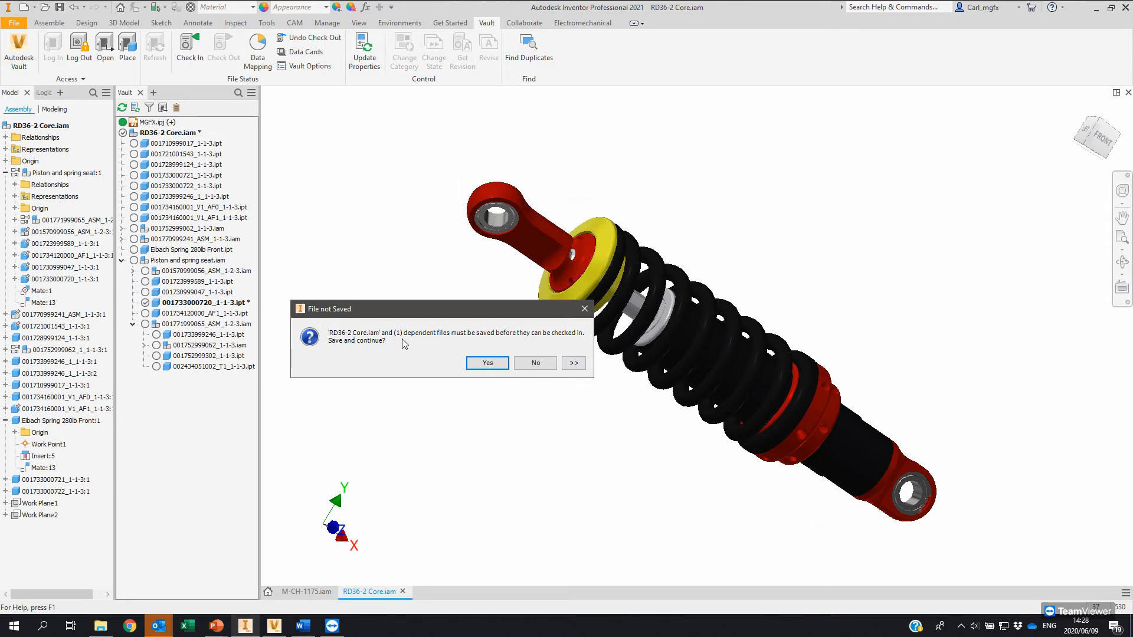
pyautogui.click(489, 362)
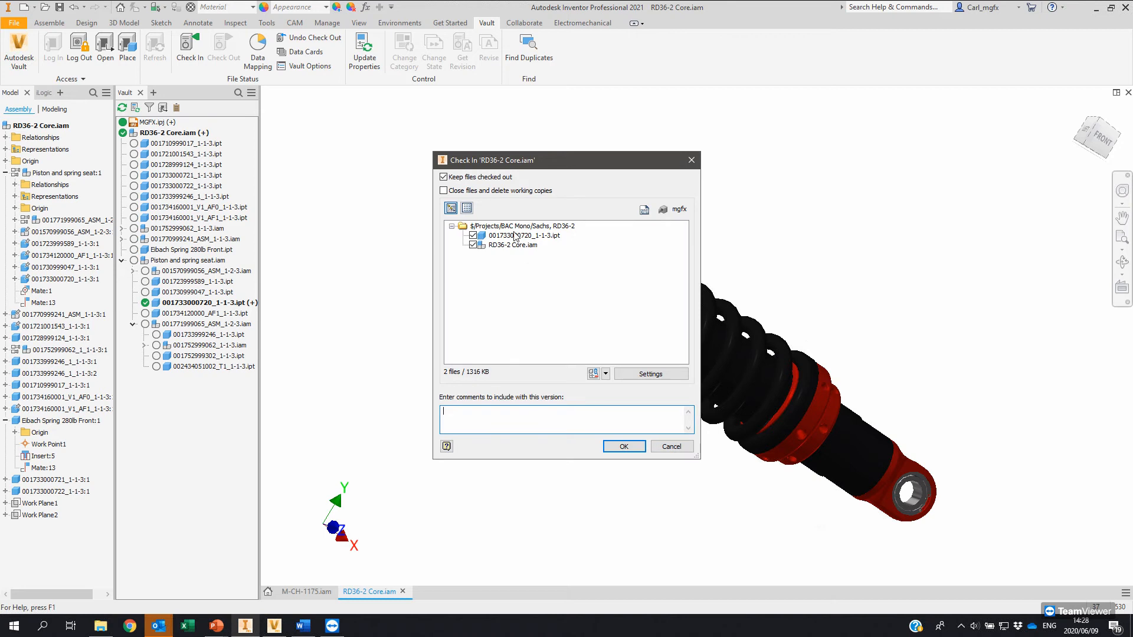
pyautogui.click(515, 237)
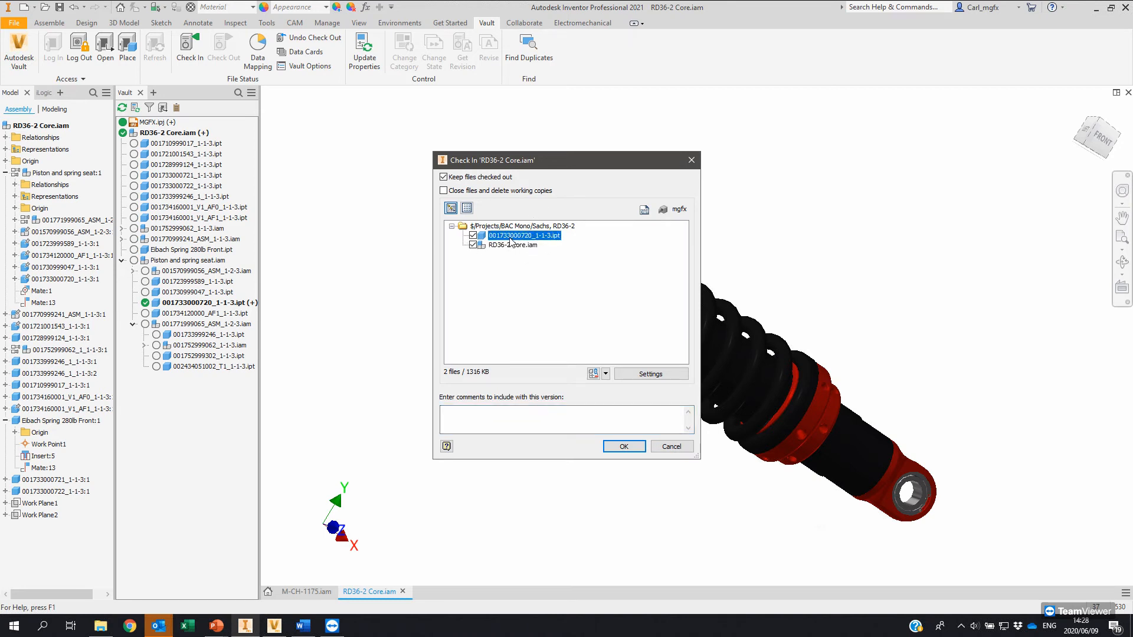
pyautogui.click(511, 245)
pyautogui.click(516, 236)
pyautogui.moveTo(530, 167); pyautogui.dragTo(425, 152)
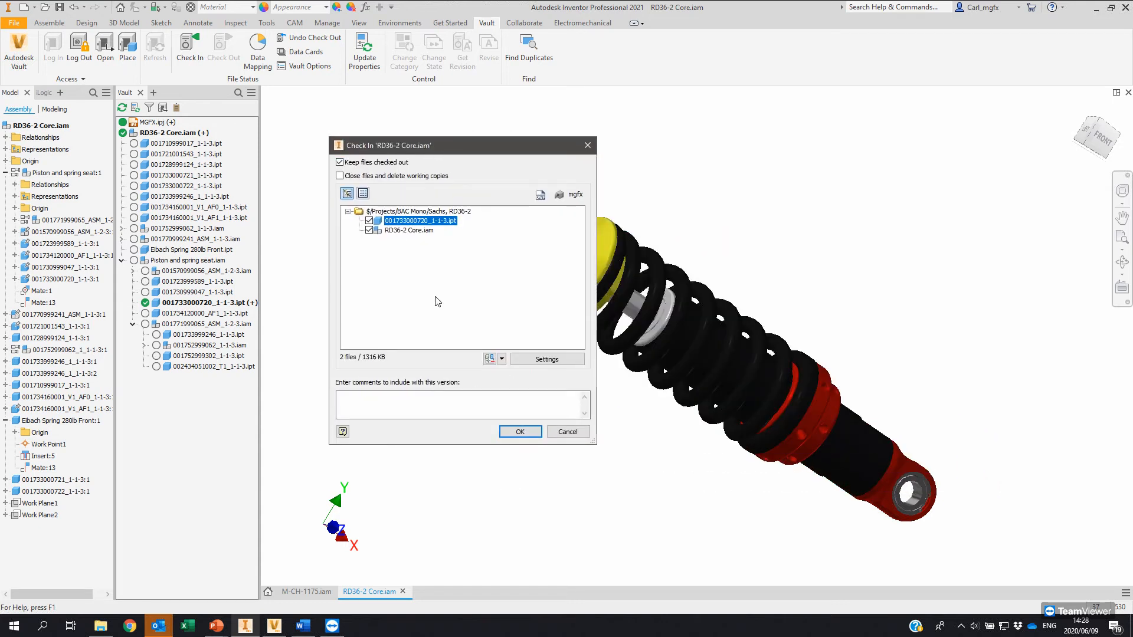
pyautogui.click(527, 434)
pyautogui.click(520, 432)
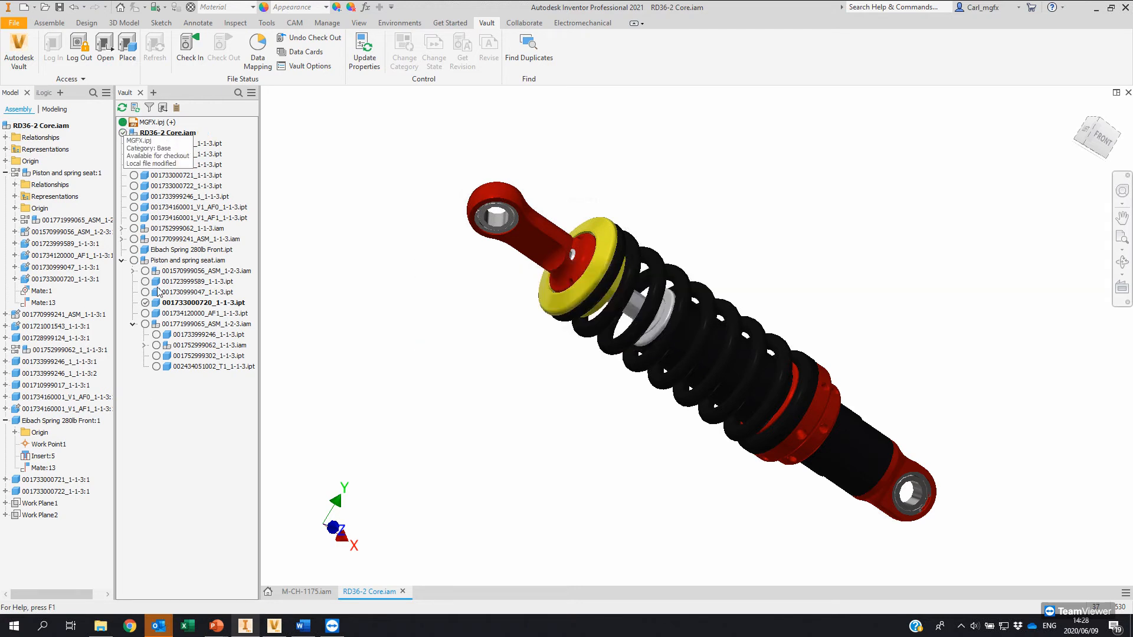
pyautogui.click(122, 107)
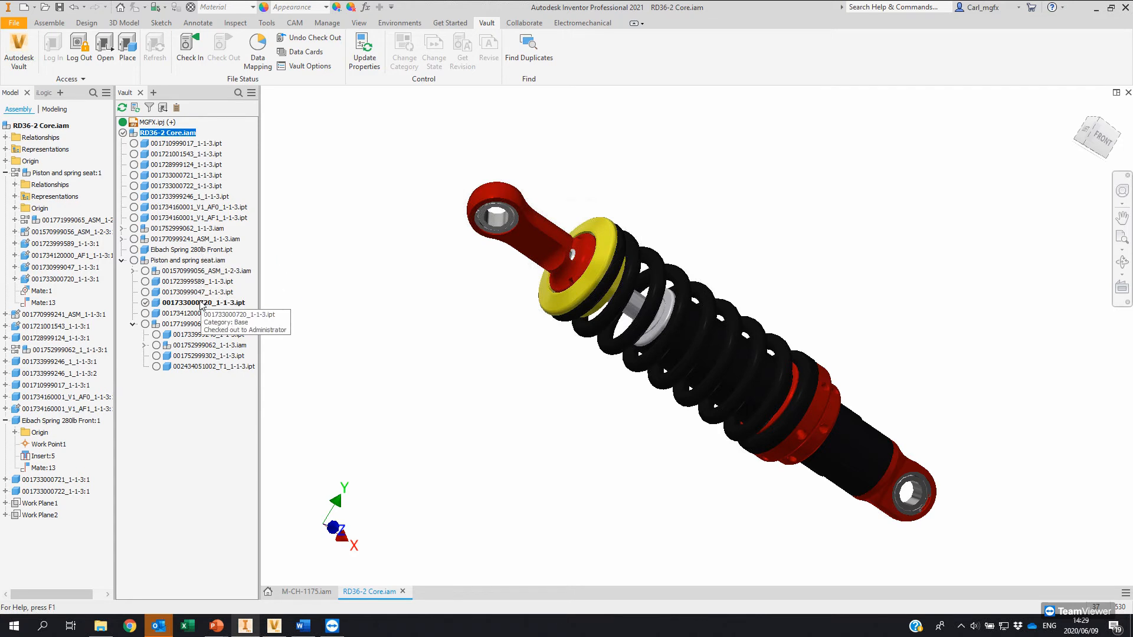
pyautogui.click(221, 304)
pyautogui.rightClick(220, 304)
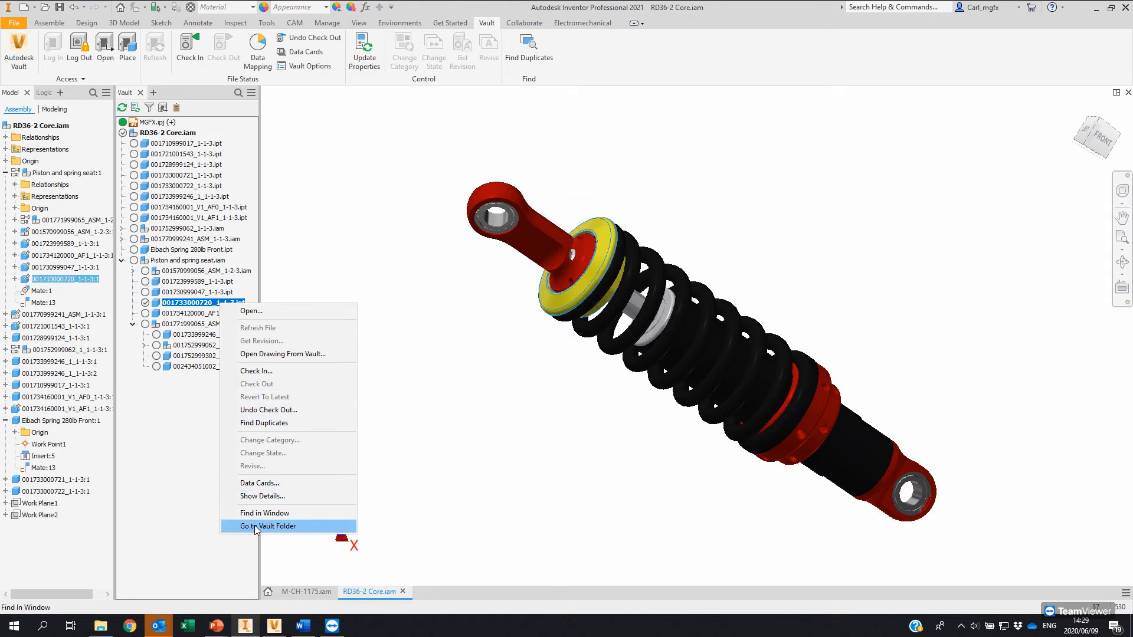
pyautogui.click(300, 526)
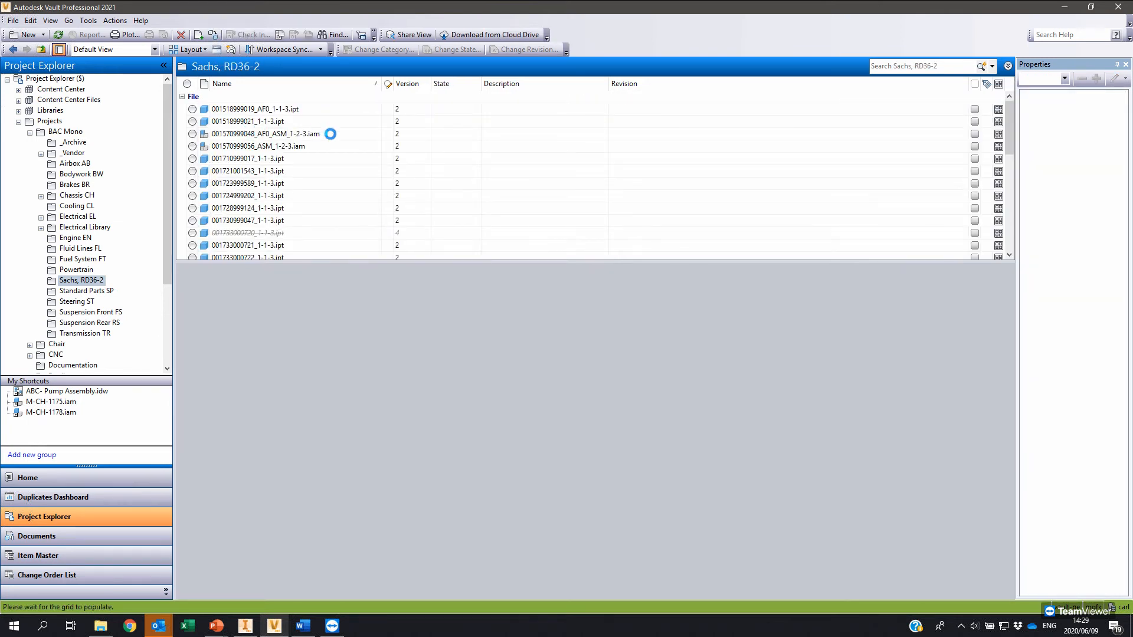
pyautogui.click(284, 233)
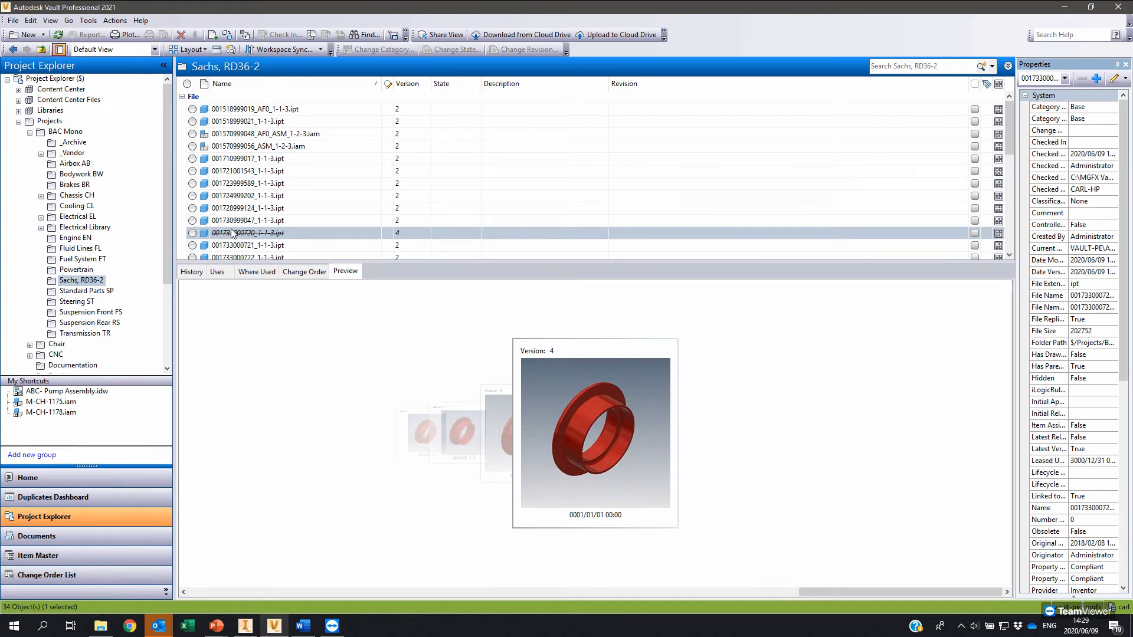
pyautogui.click(264, 235)
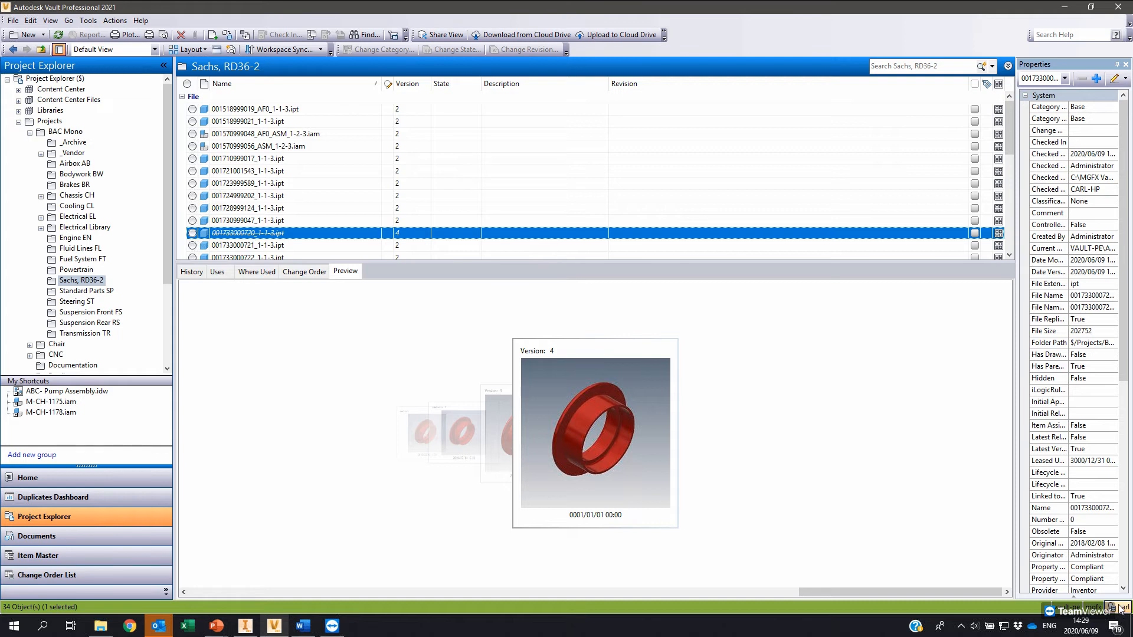
pyautogui.click(263, 234)
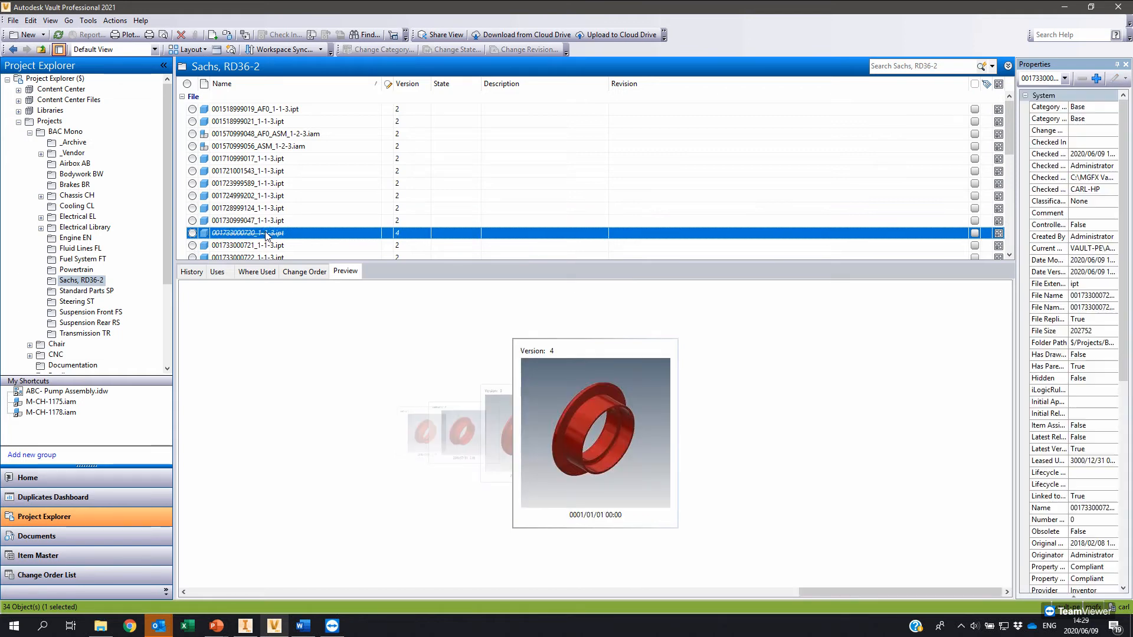
pyautogui.click(192, 272)
pyautogui.click(928, 301)
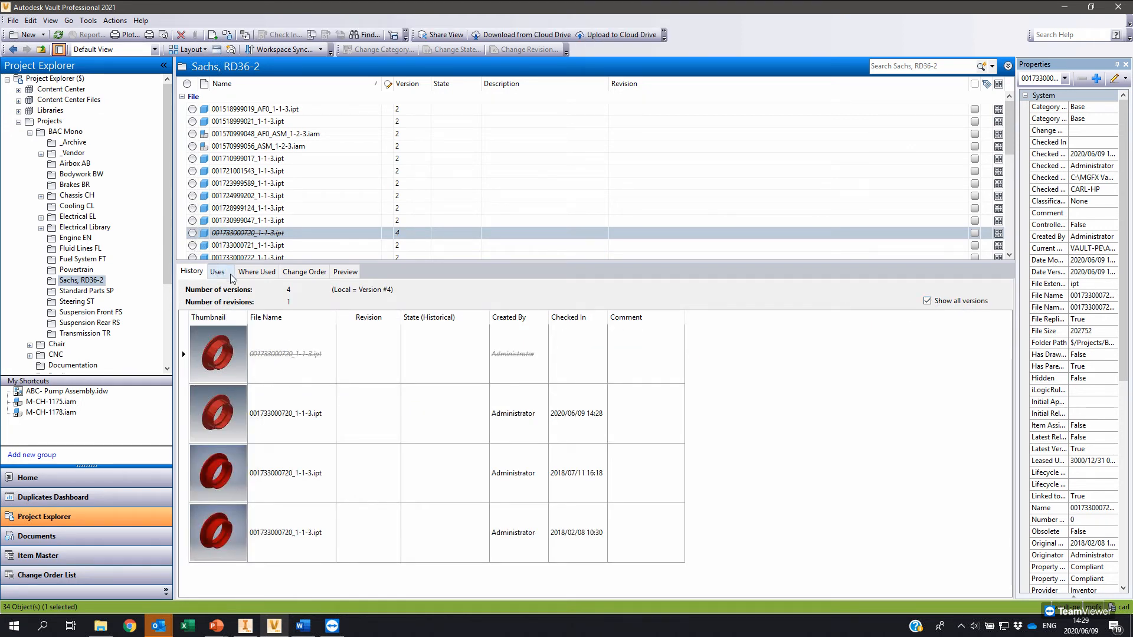
pyautogui.click(244, 353)
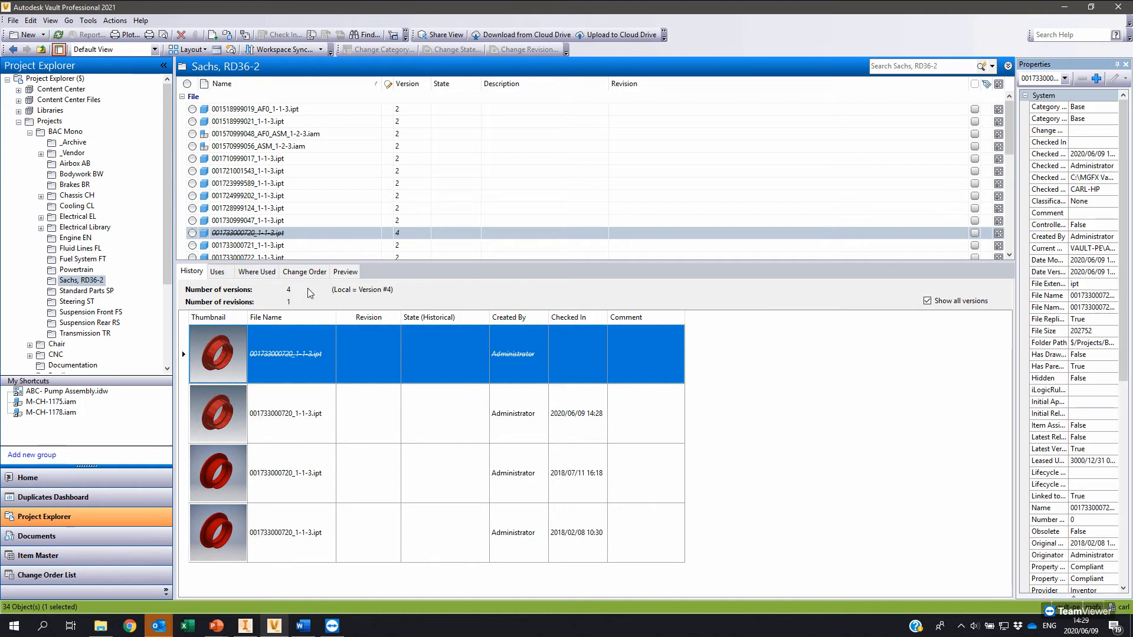
pyautogui.click(346, 272)
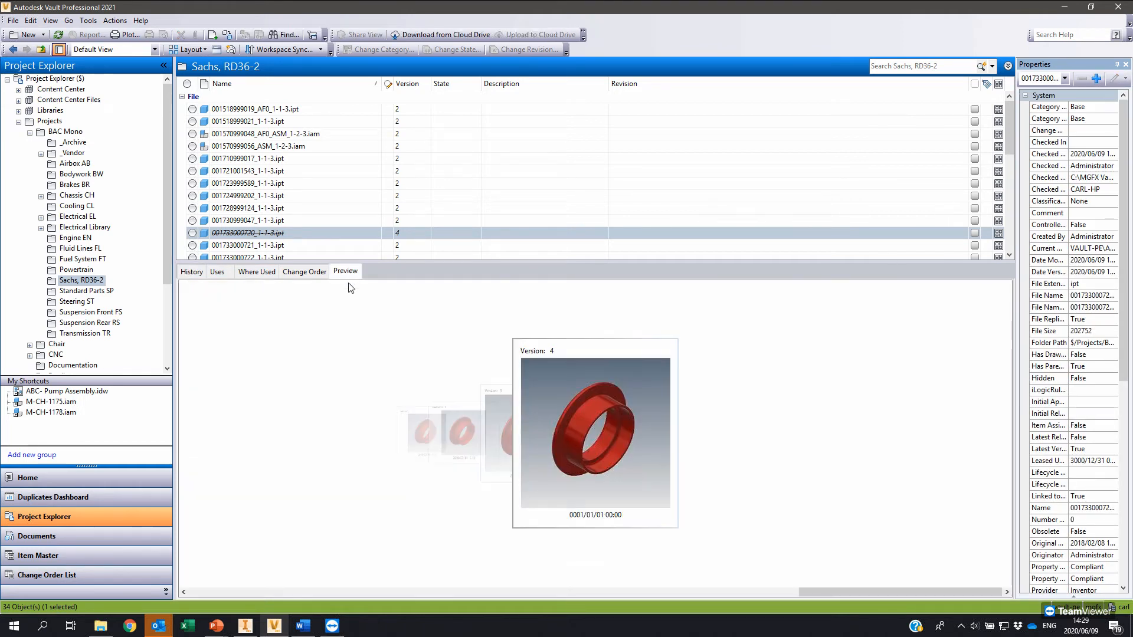
pyautogui.click(614, 454)
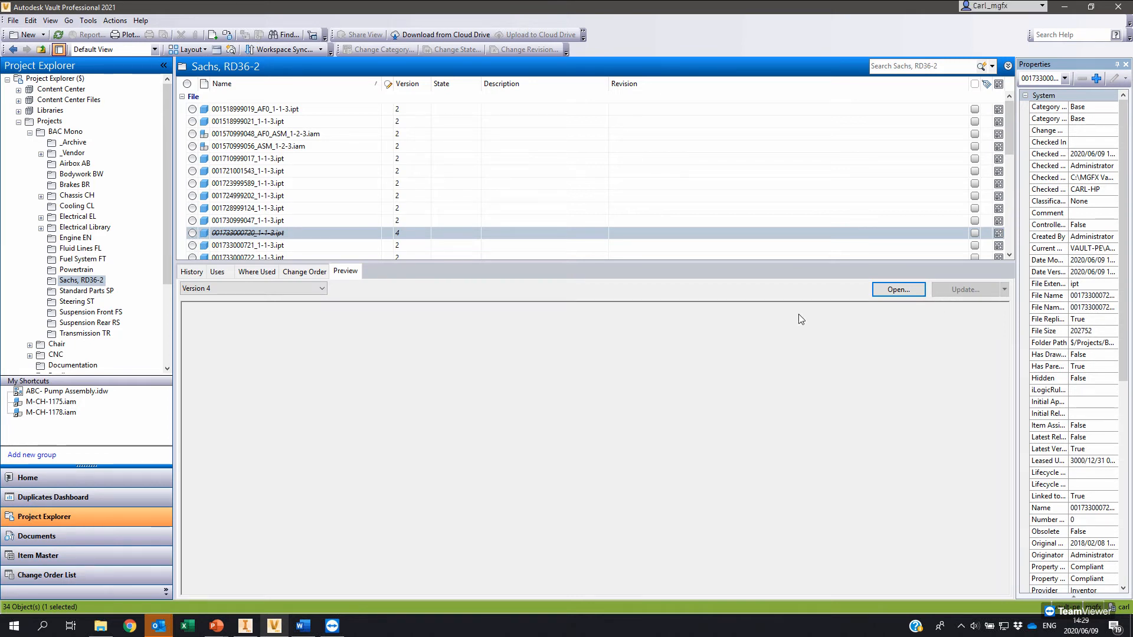
pyautogui.click(198, 272)
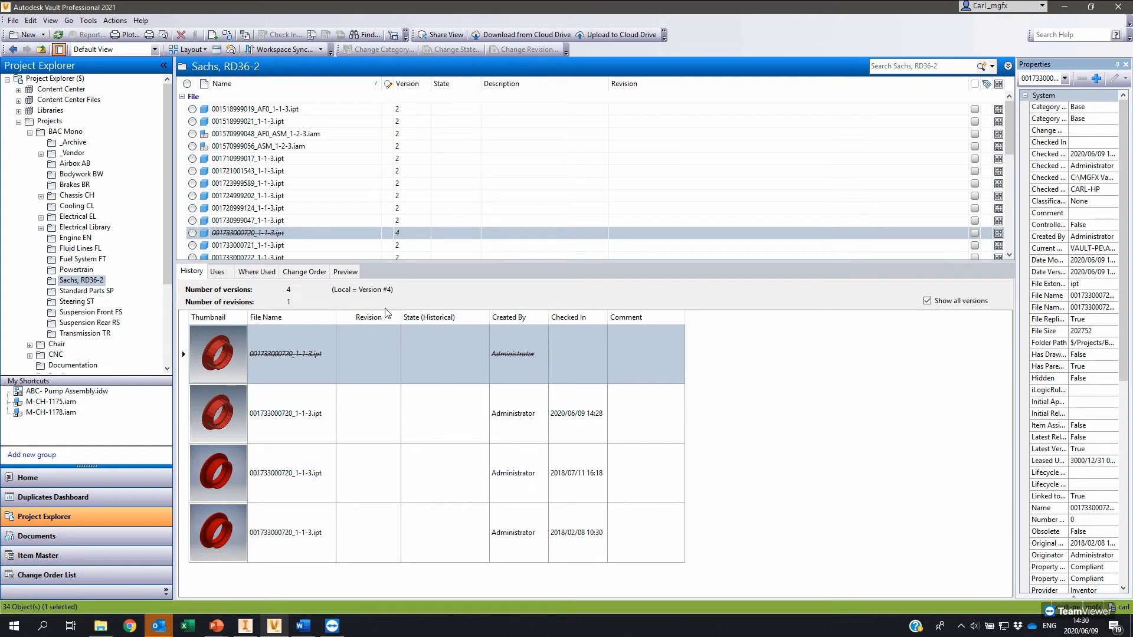
pyautogui.click(625, 415)
pyautogui.click(289, 348)
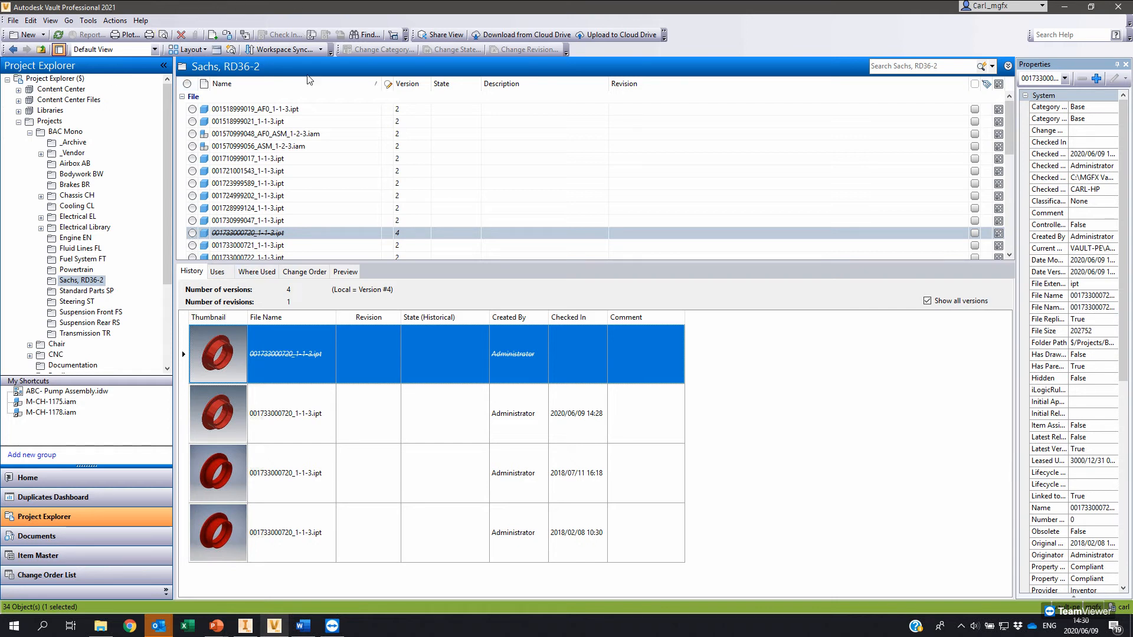
# Step: Refresh the Sachs, RD36-2 folder and recheck the spring seat part's history and preview
pyautogui.click(58, 33)
pyautogui.click(58, 34)
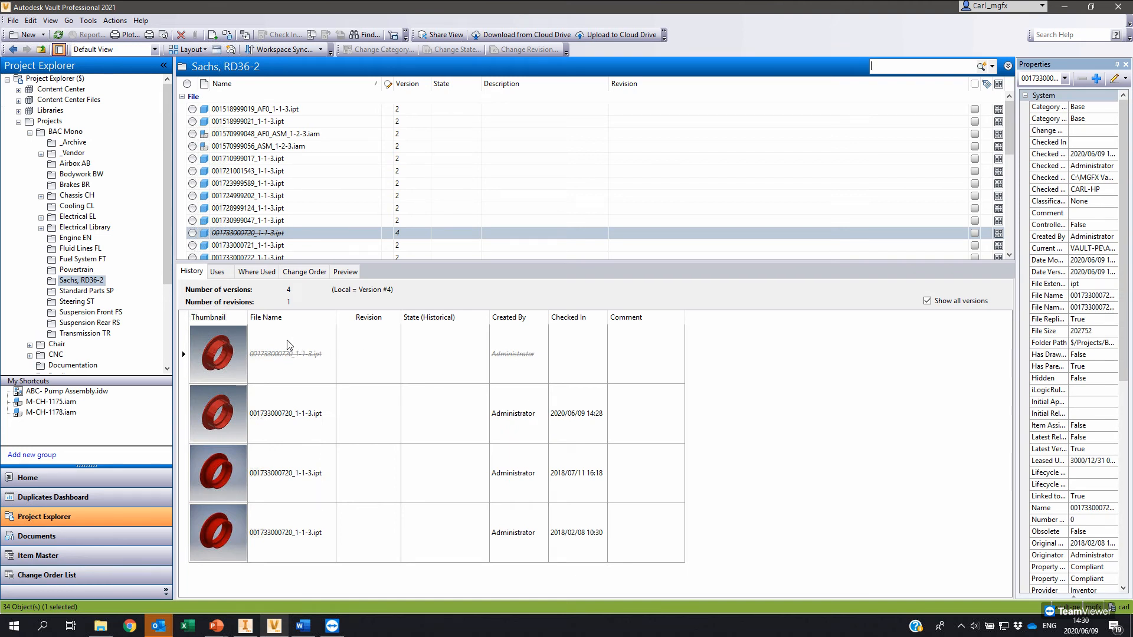
pyautogui.click(468, 363)
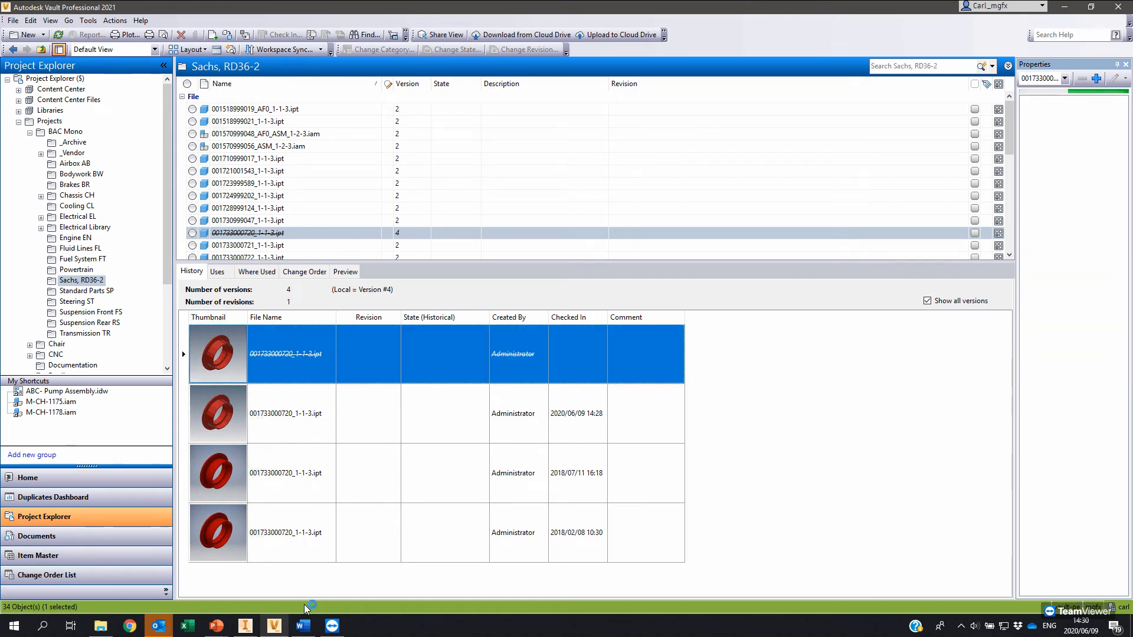
pyautogui.click(346, 272)
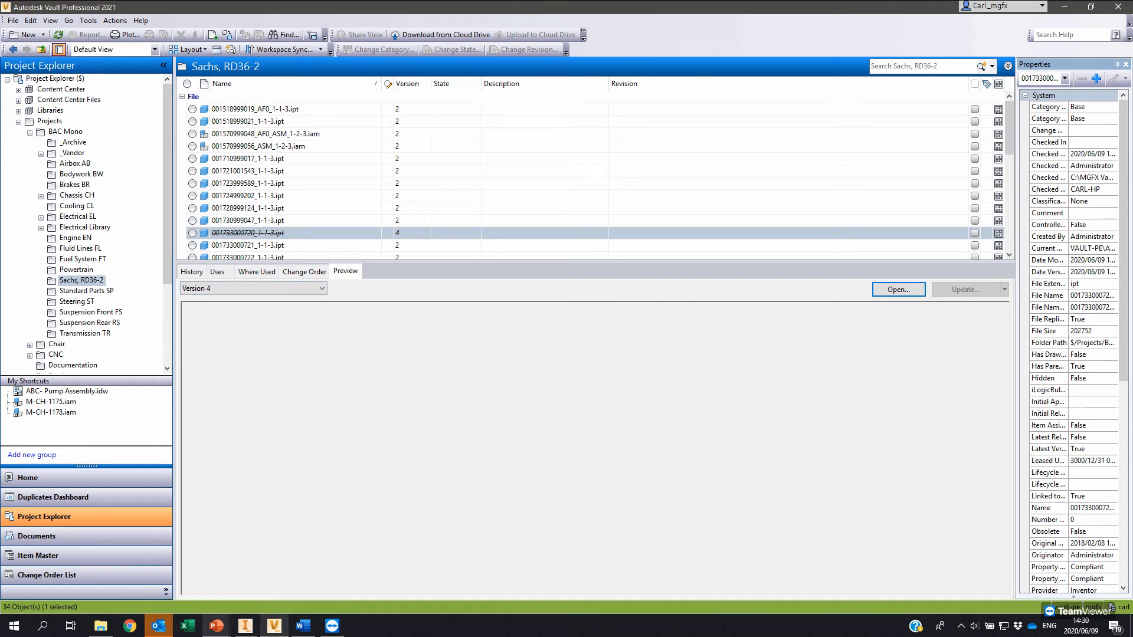
pyautogui.click(191, 271)
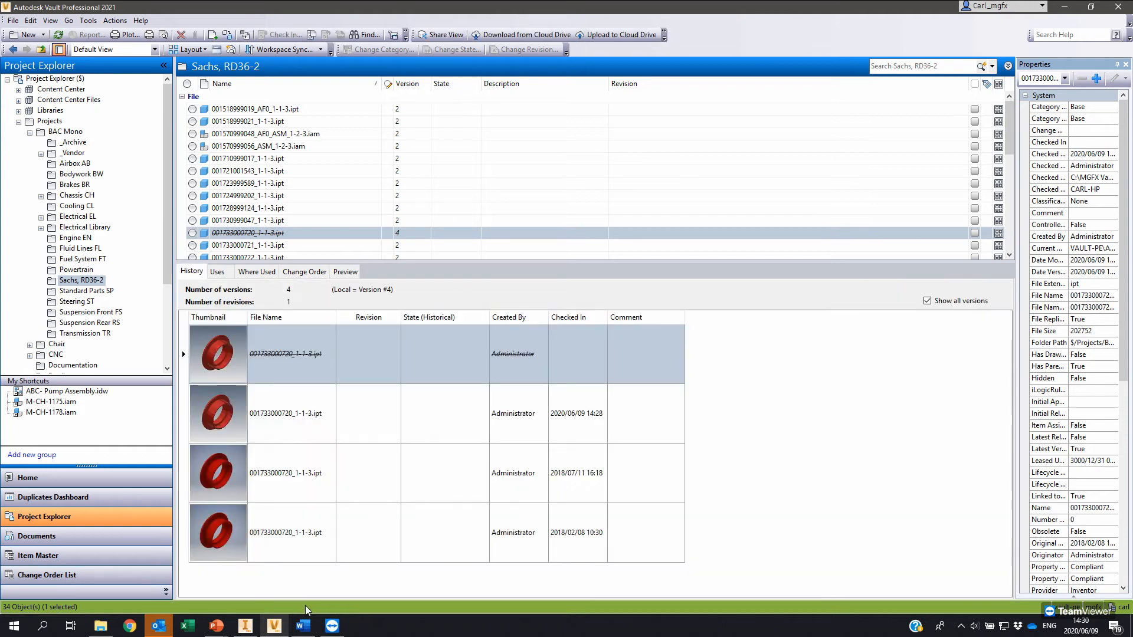
pyautogui.click(245, 626)
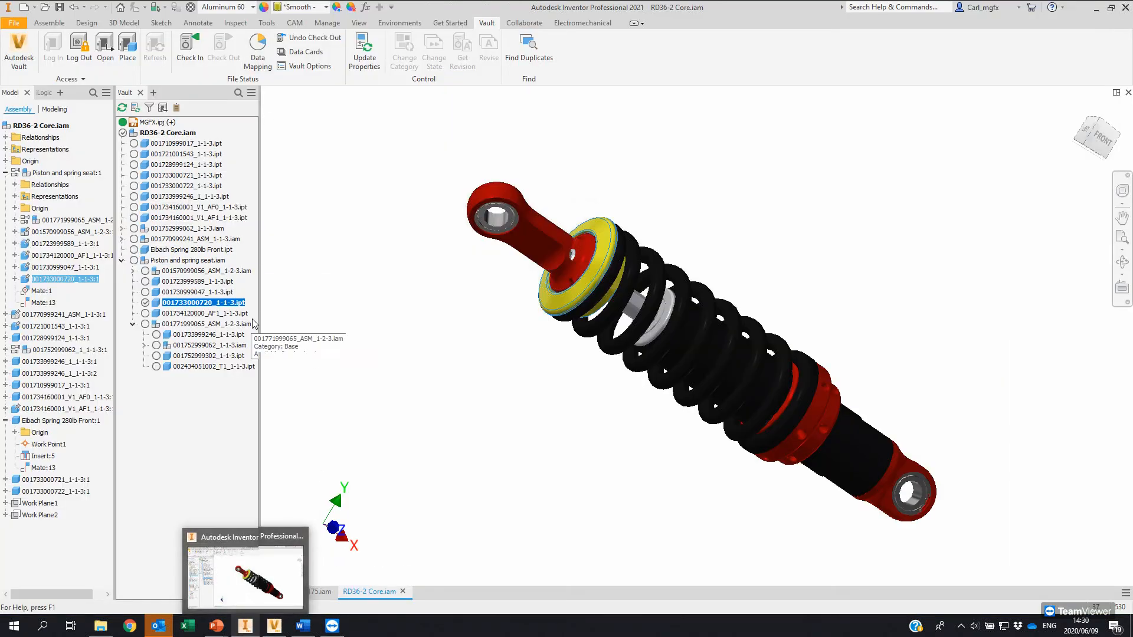
pyautogui.rightClick(195, 304)
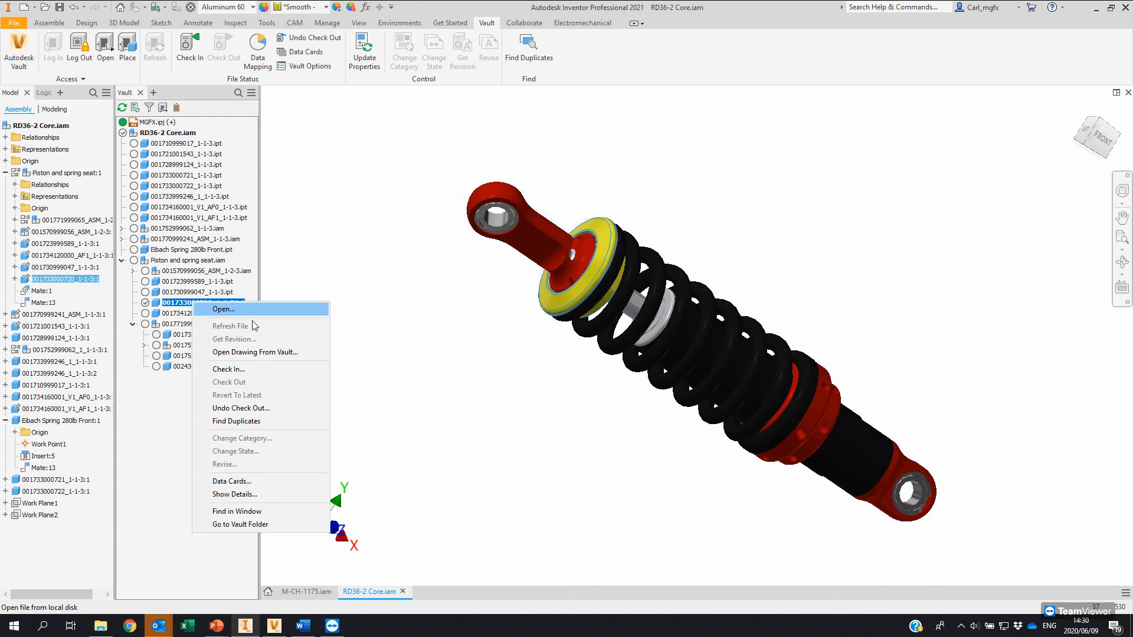
pyautogui.click(264, 369)
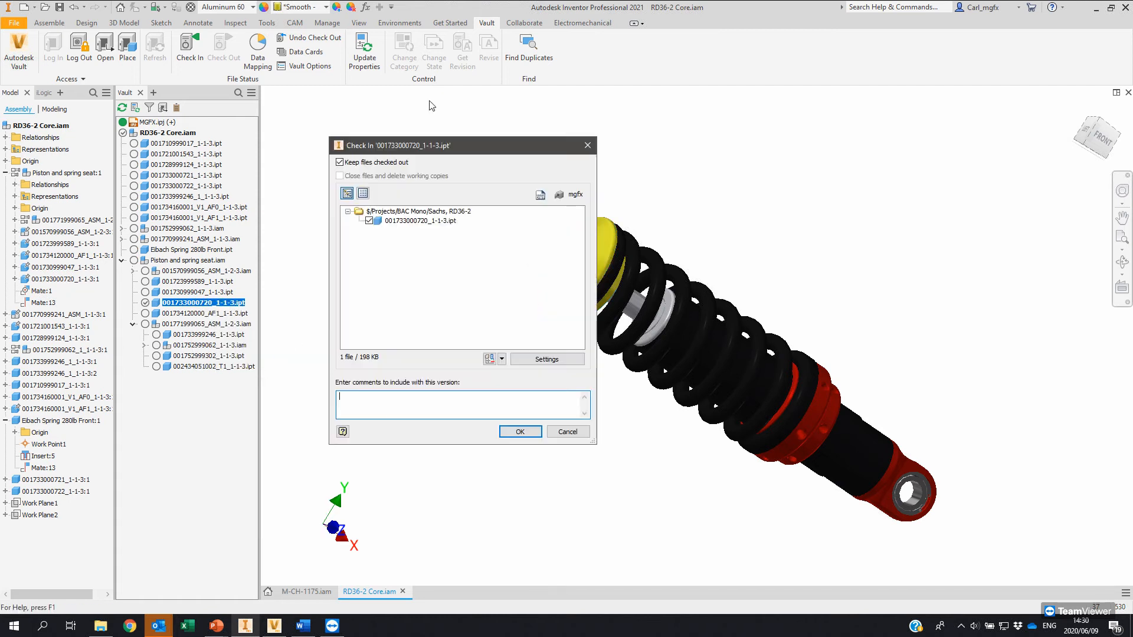
pyautogui.click(361, 164)
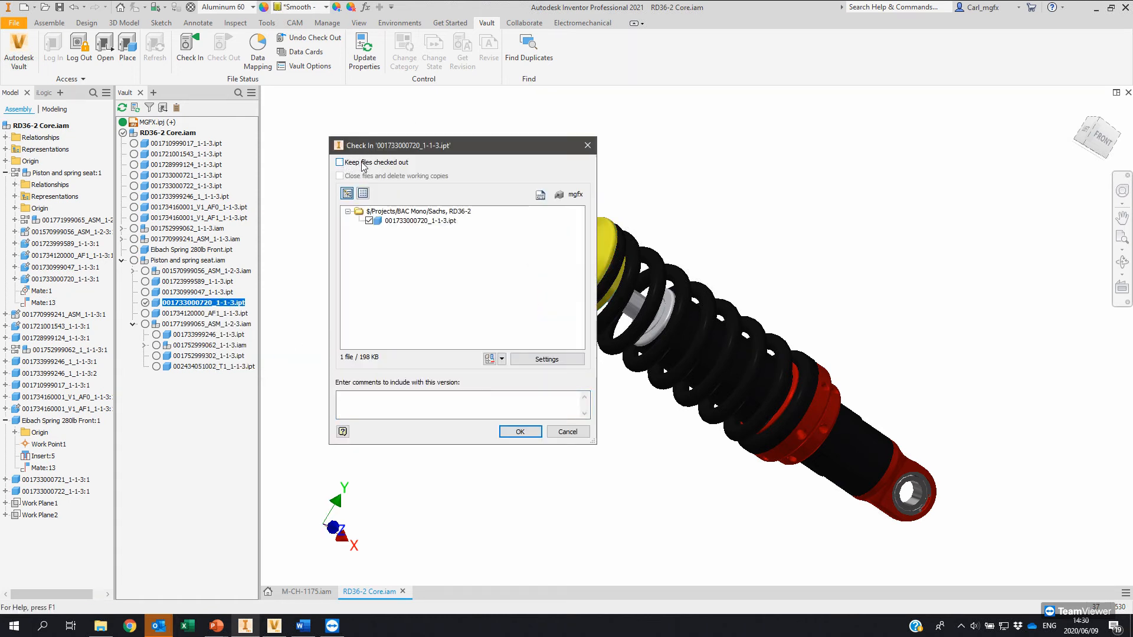
pyautogui.click(519, 431)
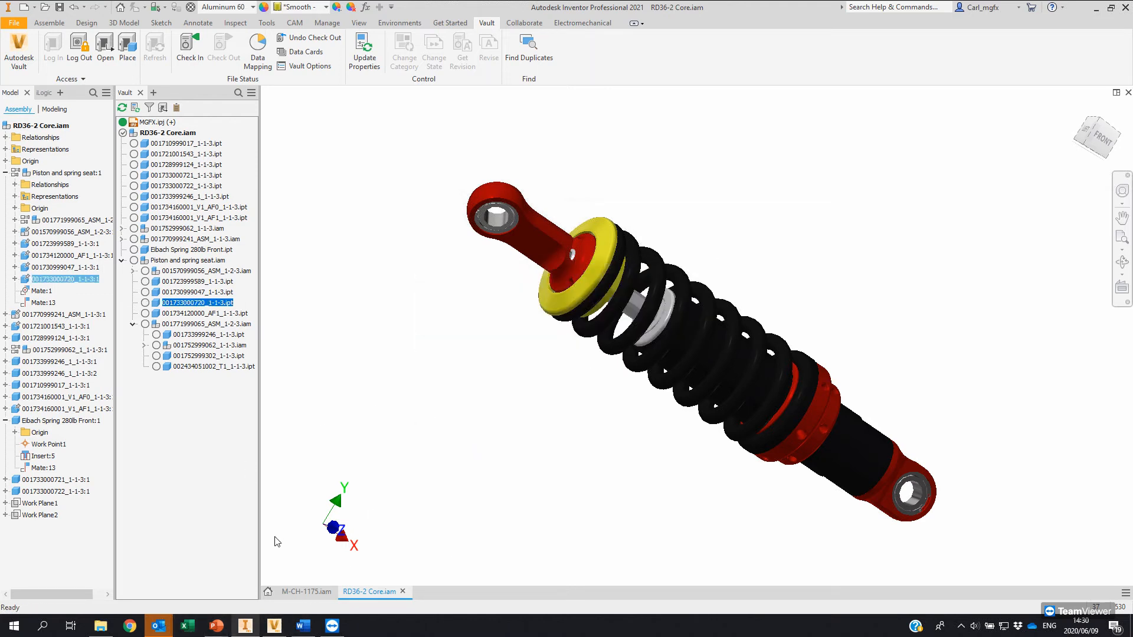
# Step: Switch to Vault Professional, refresh the Sachs, RD36-2 folder and compare the versions in the spring seat part's history
pyautogui.click(275, 626)
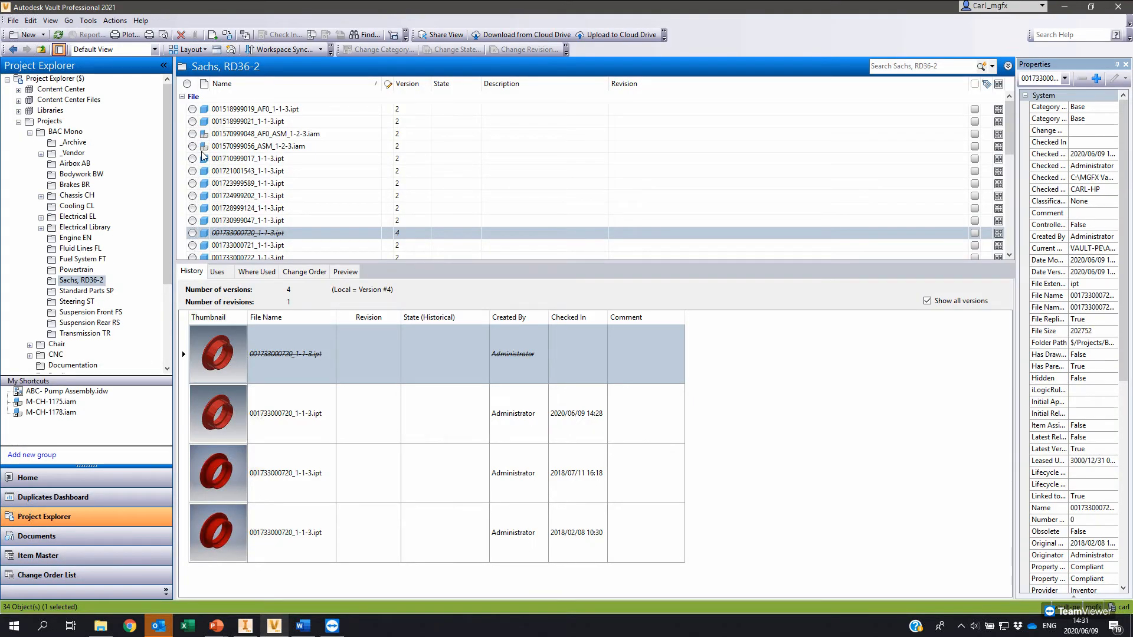
pyautogui.click(57, 34)
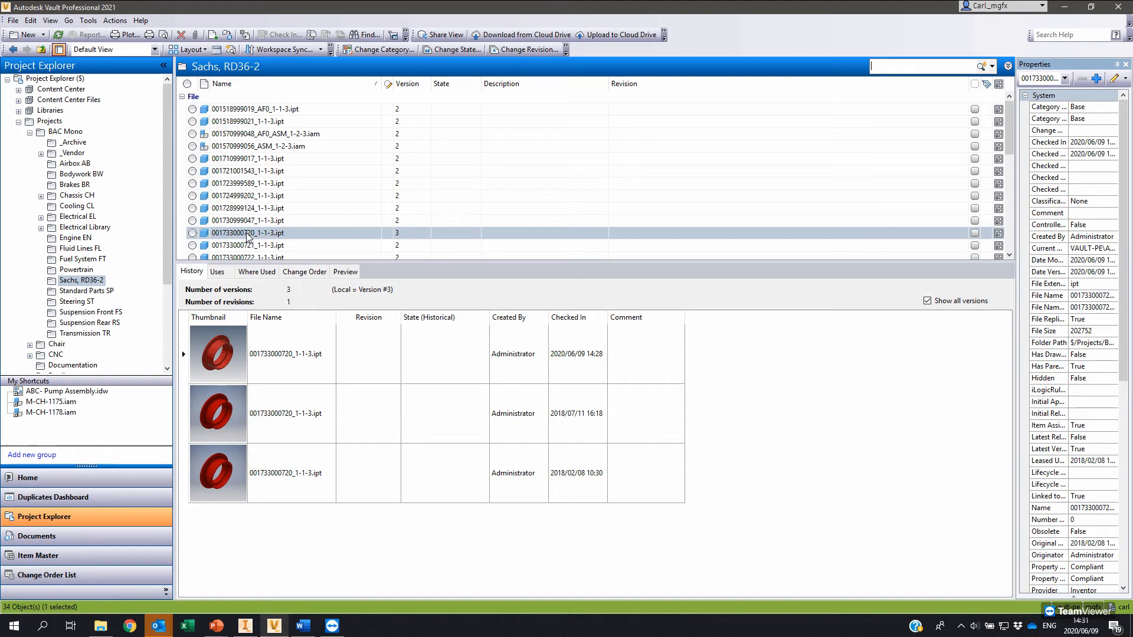
pyautogui.click(593, 360)
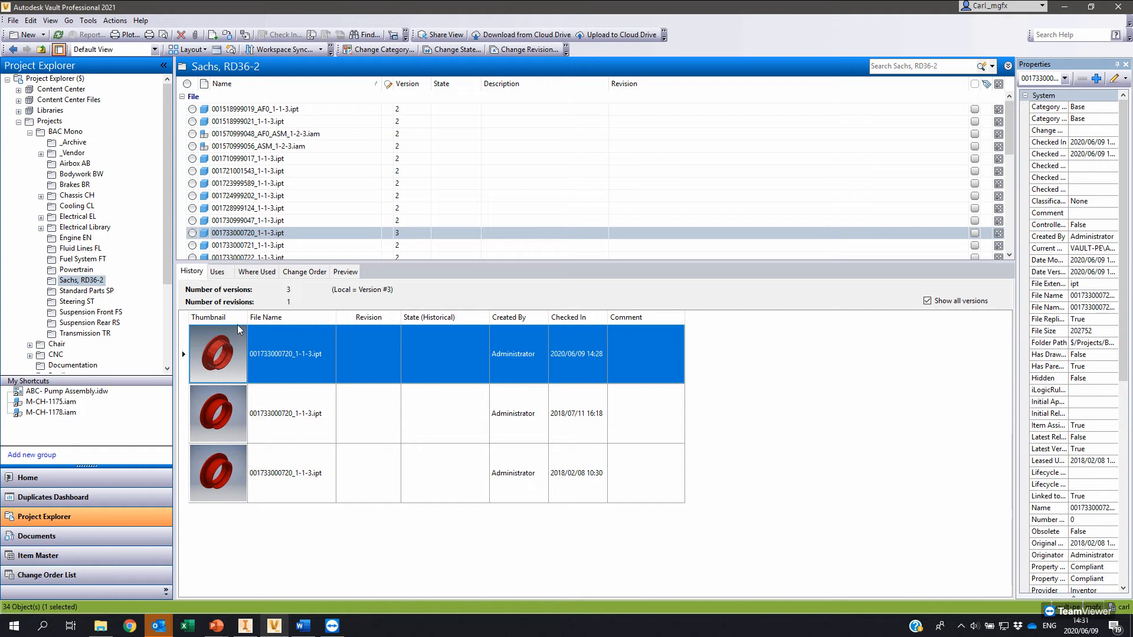
pyautogui.scroll(-1, 247, 211)
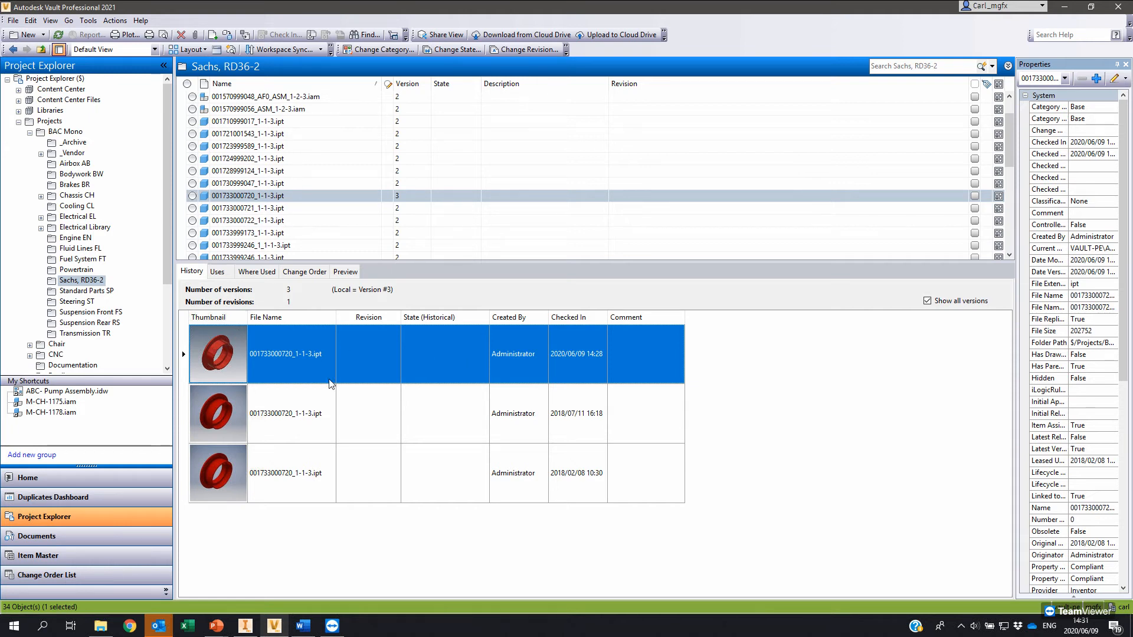
pyautogui.click(585, 472)
pyautogui.click(561, 417)
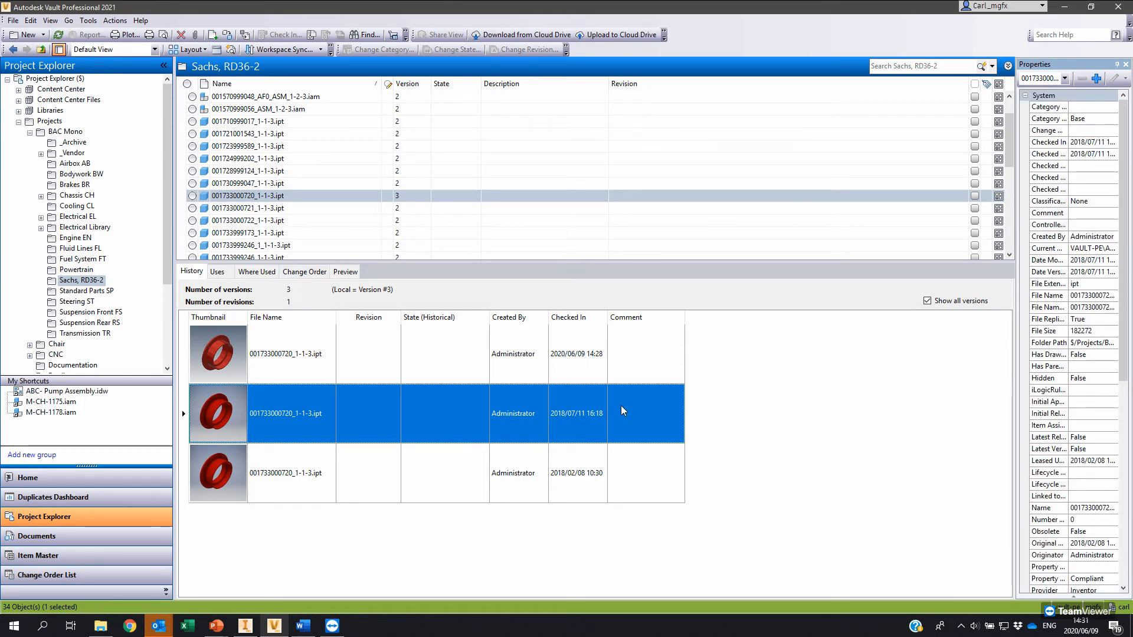
pyautogui.click(596, 358)
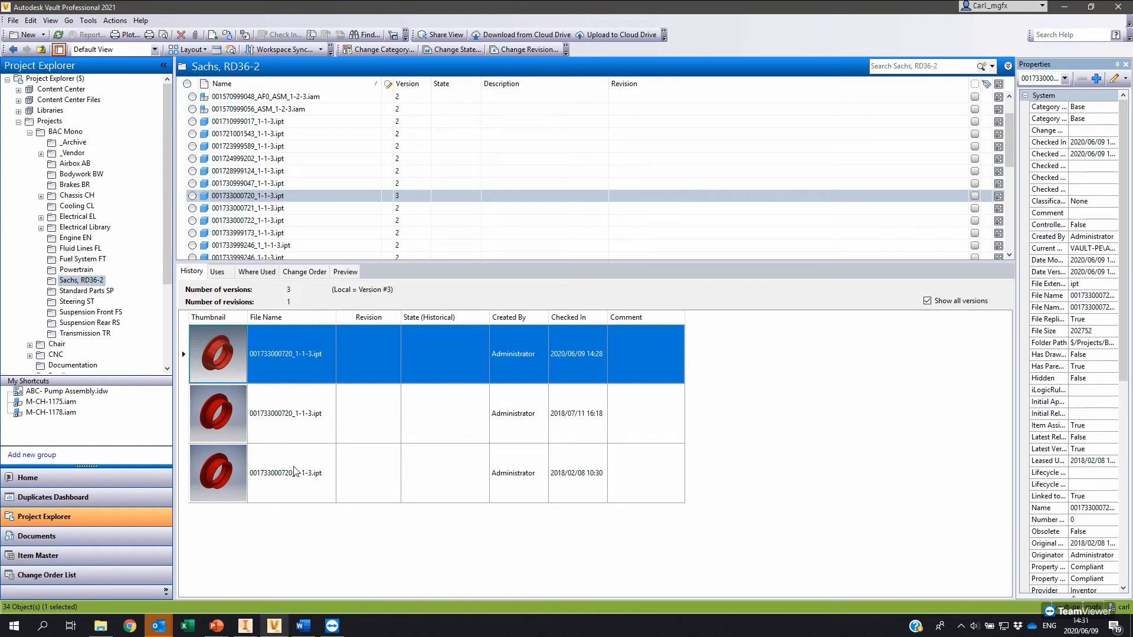
# Step: Switch to Word and display the Autodesk Vault add-in commands for the blank document
pyautogui.click(250, 632)
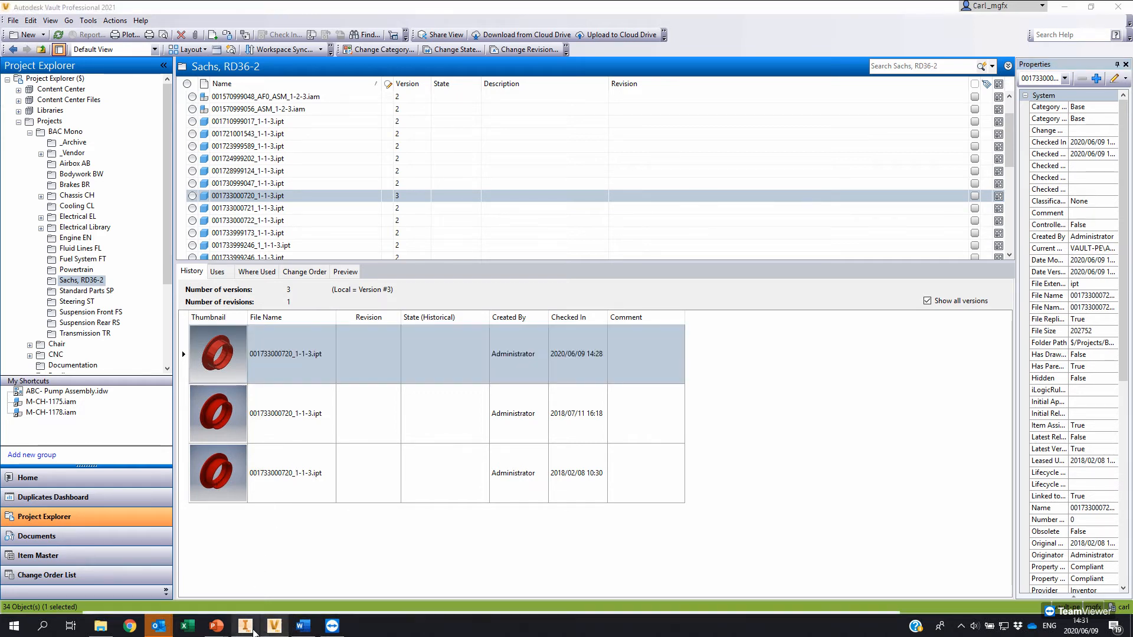
pyautogui.click(303, 626)
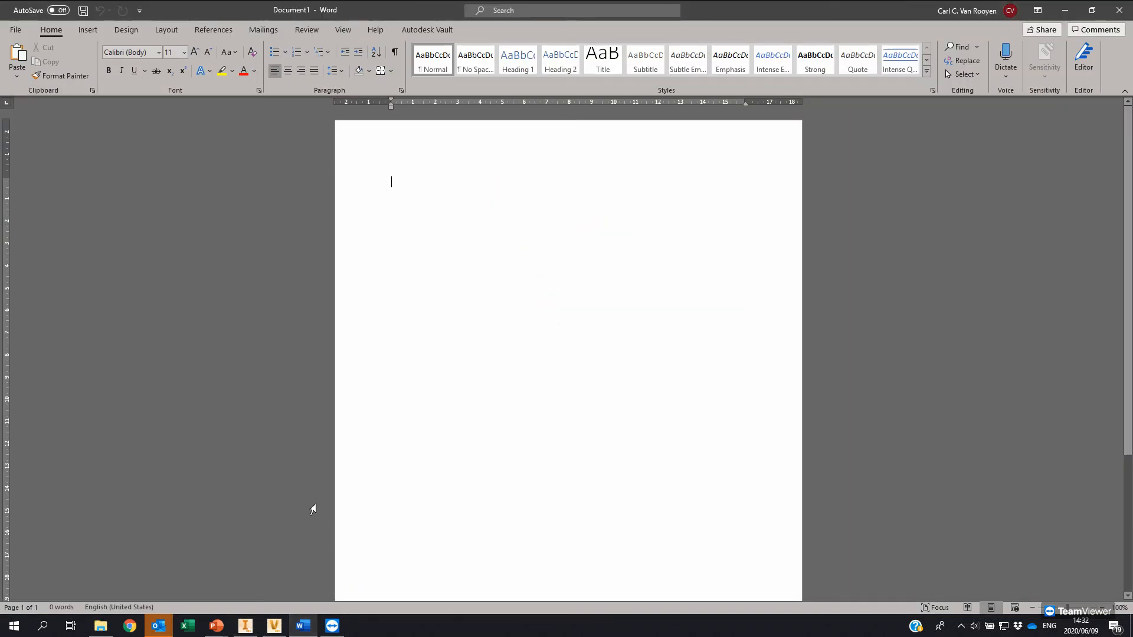
pyautogui.click(420, 30)
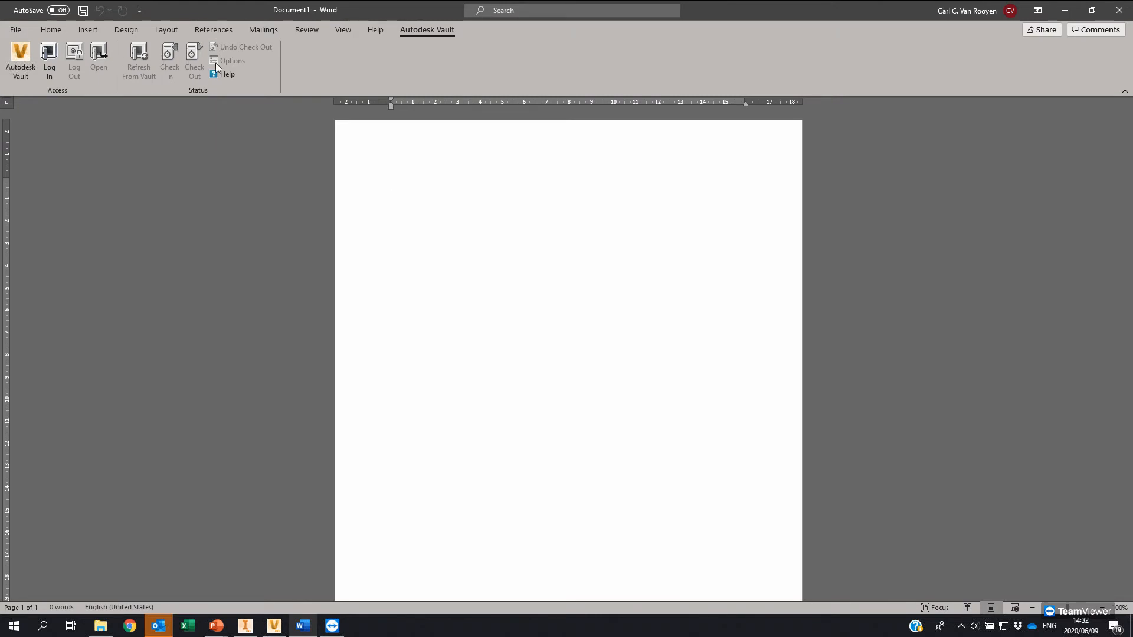
# Step: Switch to Outlook's unread mail to look for Vault integration commands, and minimize it again
pyautogui.moveTo(166, 631)
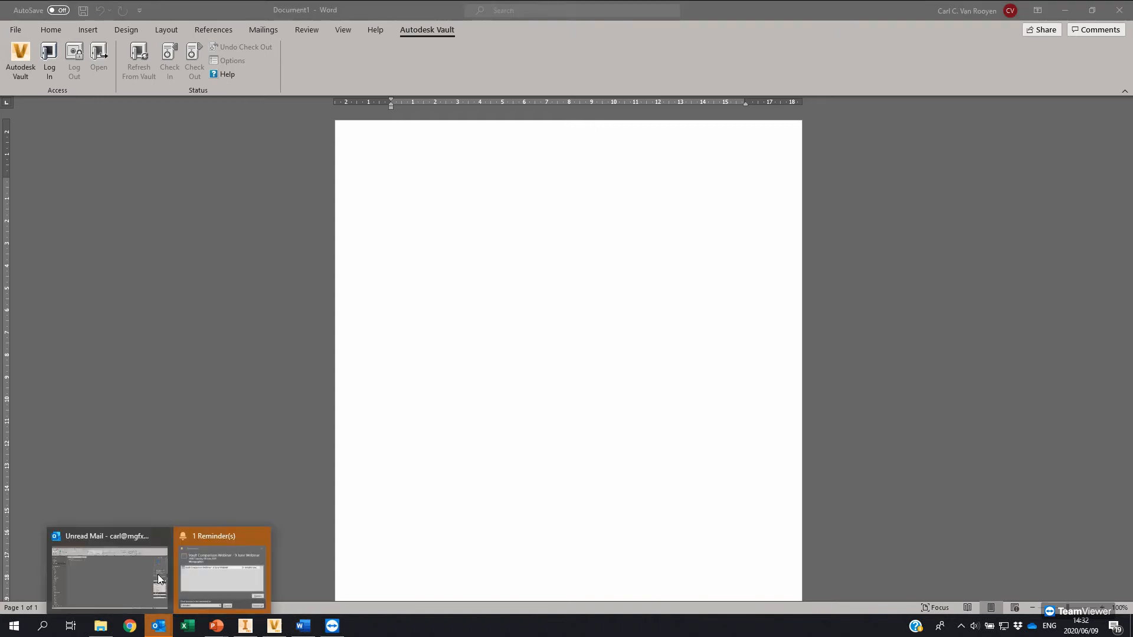
pyautogui.click(139, 561)
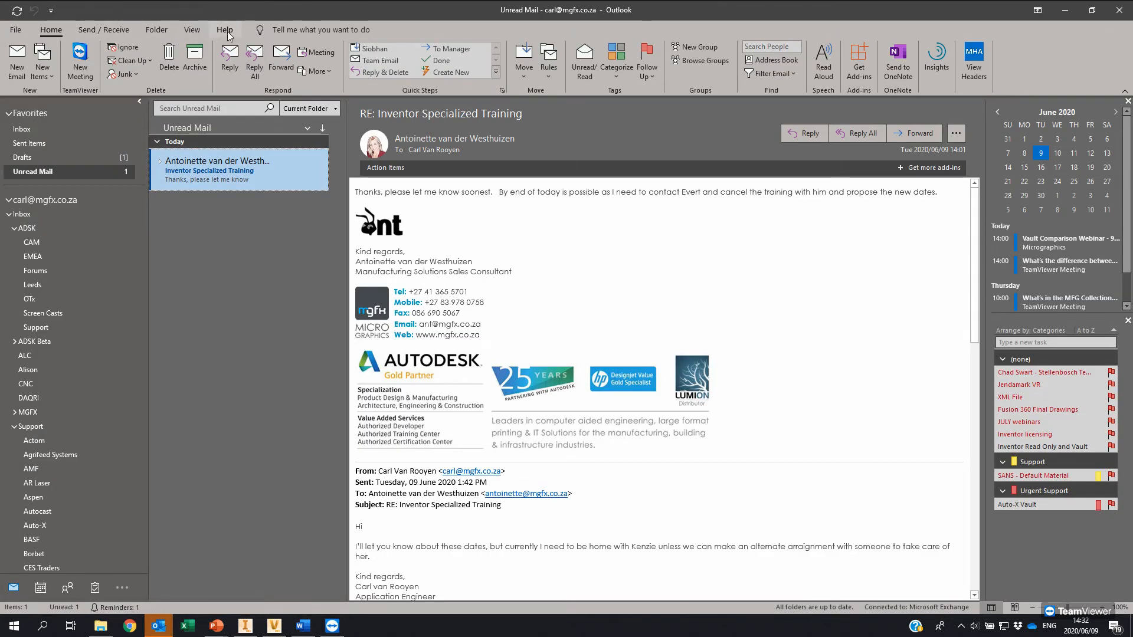
pyautogui.click(1065, 10)
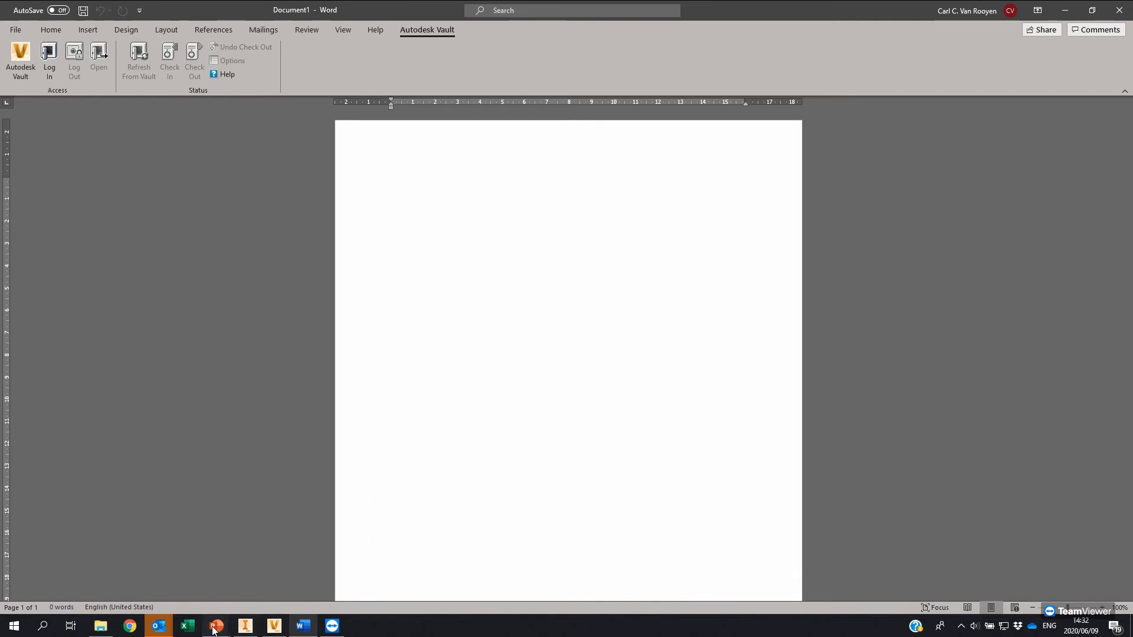
# Step: Switch to the PowerPoint slide show and continue through the Vault Basic slide
pyautogui.moveTo(217, 625)
pyautogui.click(206, 554)
pyautogui.click(451, 389)
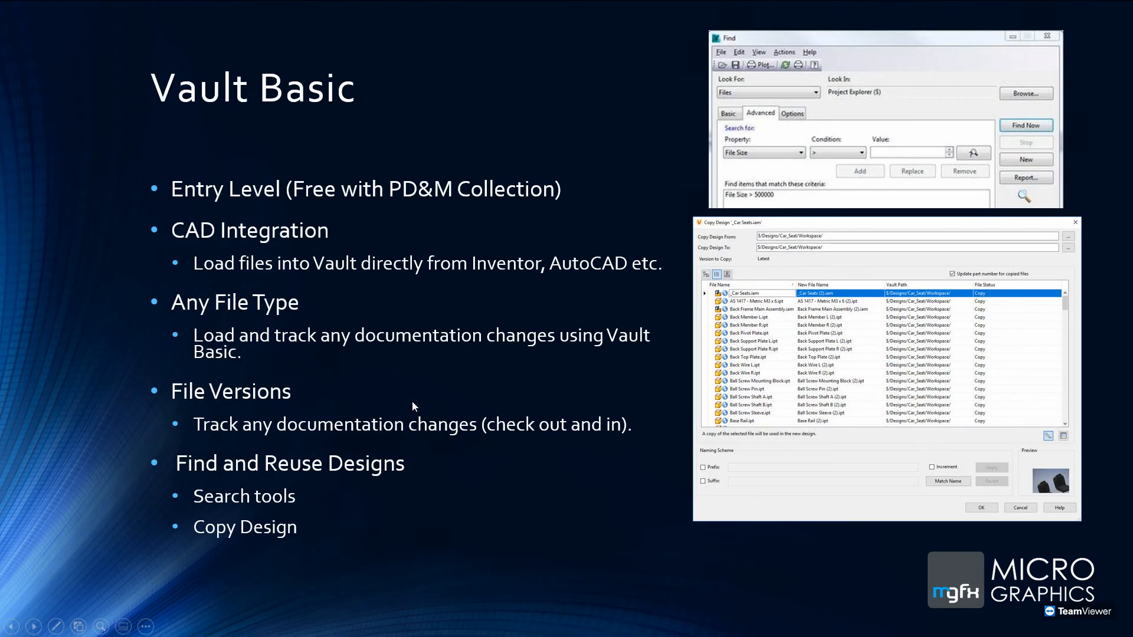
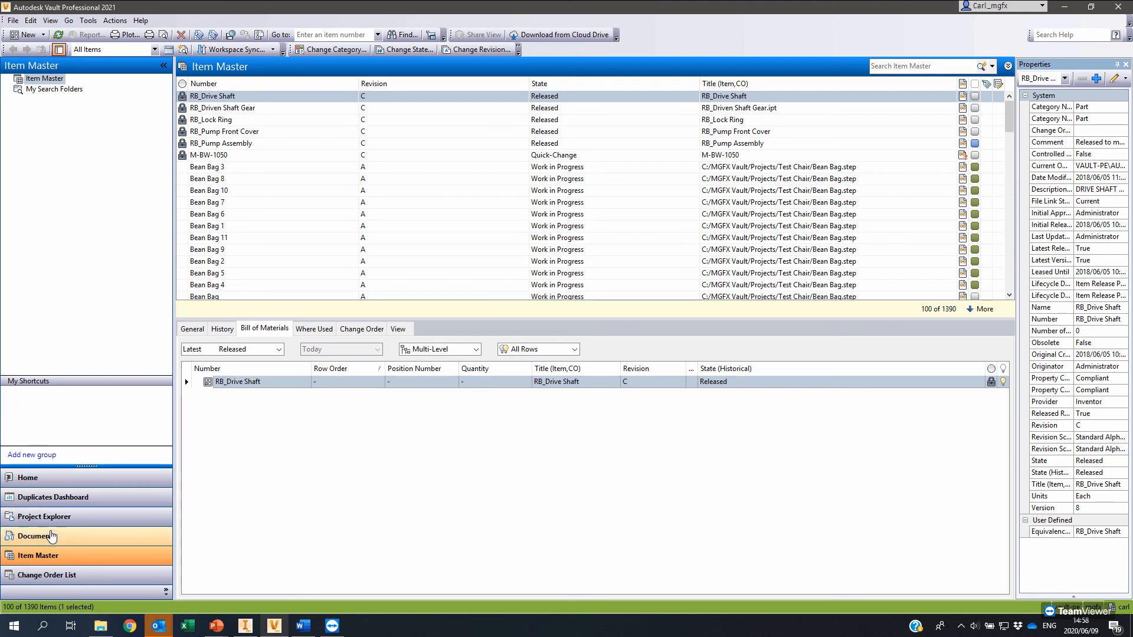
# Step: In Vault's Project Explorer, locate M-CH-1175.iam through its shortcut, go to its linked item in the Item Master, and enlarge the item details area
pyautogui.click(48, 517)
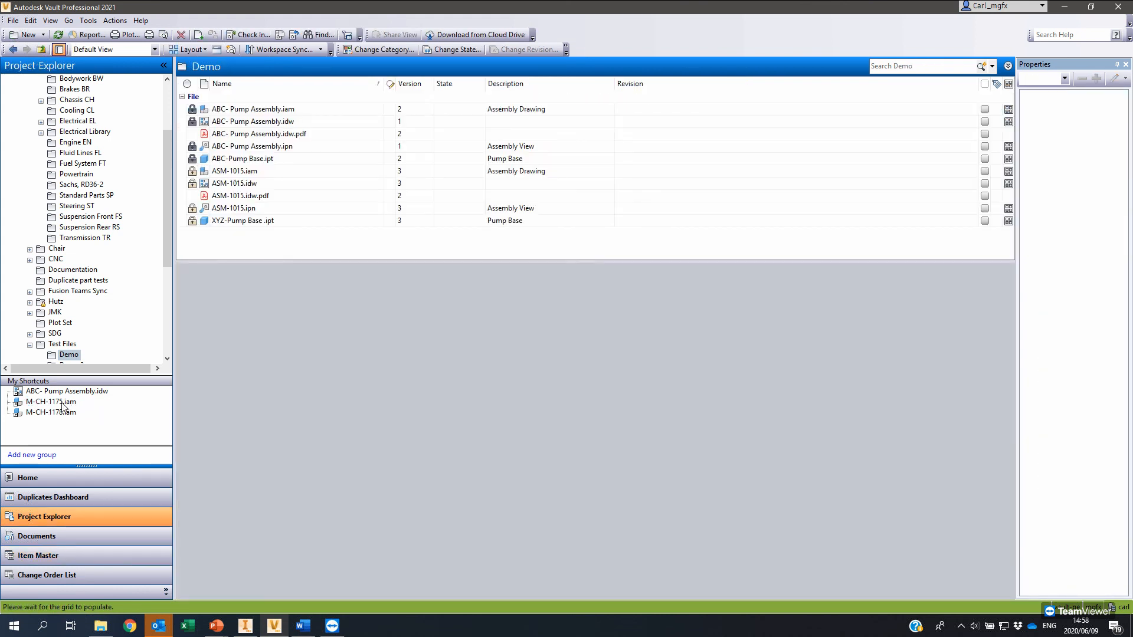
pyautogui.click(54, 402)
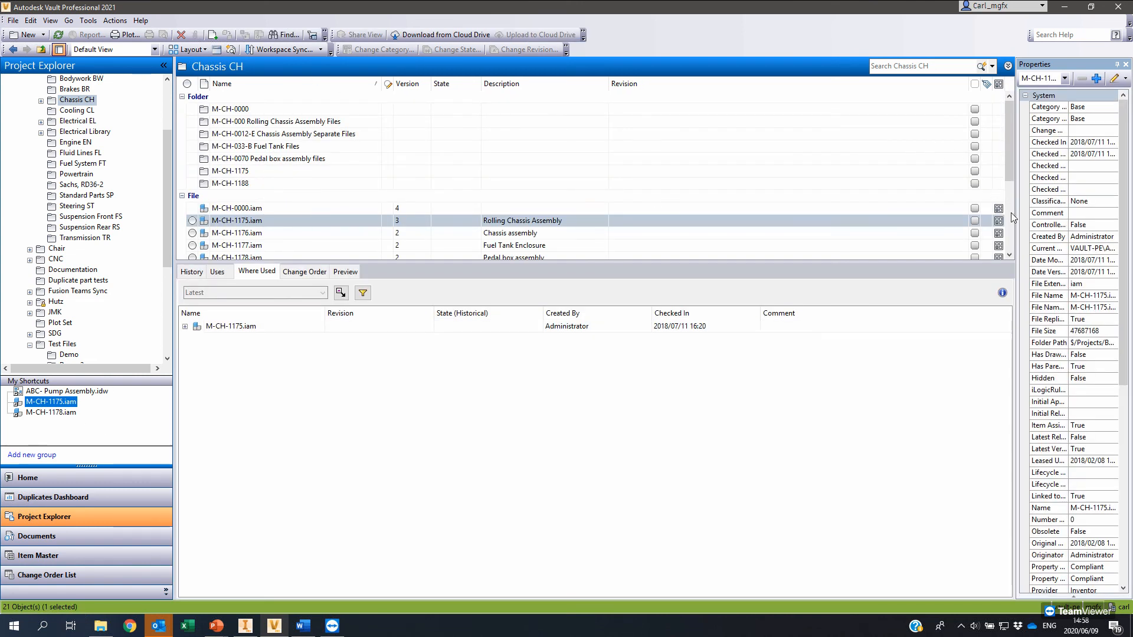
pyautogui.click(1001, 226)
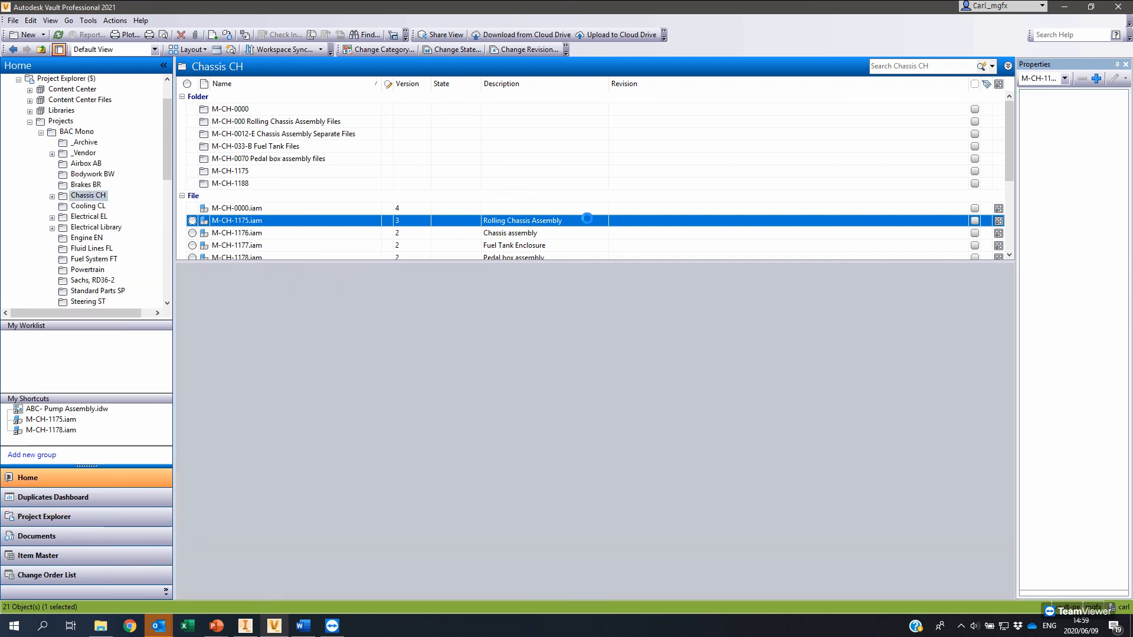
pyautogui.moveTo(538, 319); pyautogui.dragTo(539, 183)
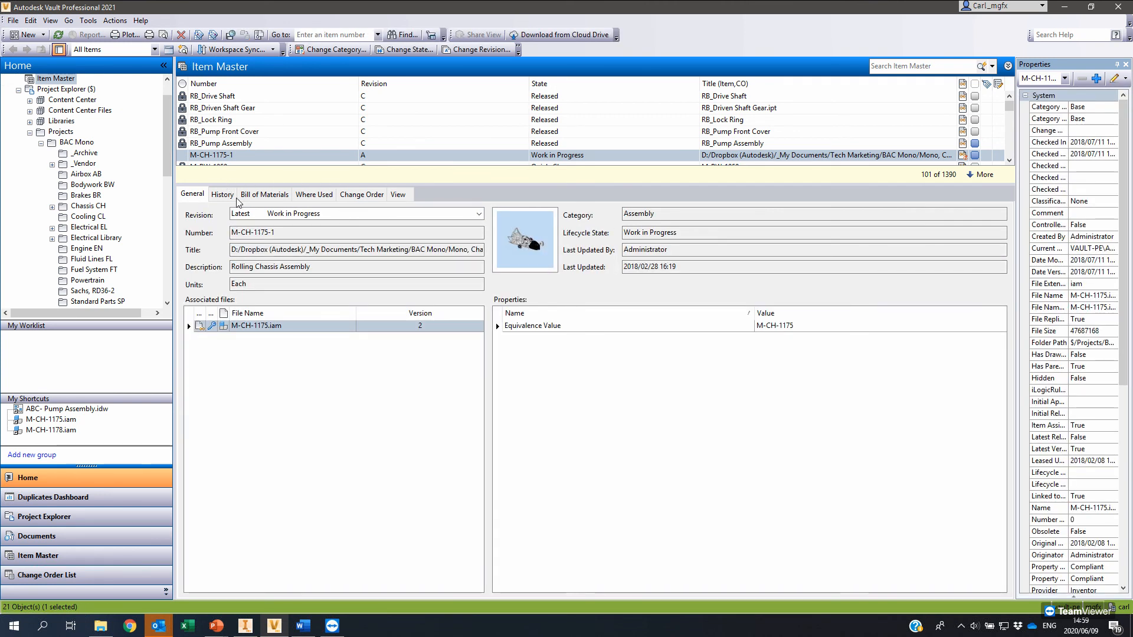
# Step: Examine item M-CH-1175-1's number, lifecycle state and associated file in its general details
pyautogui.click(274, 232)
pyautogui.press('BackSpace')
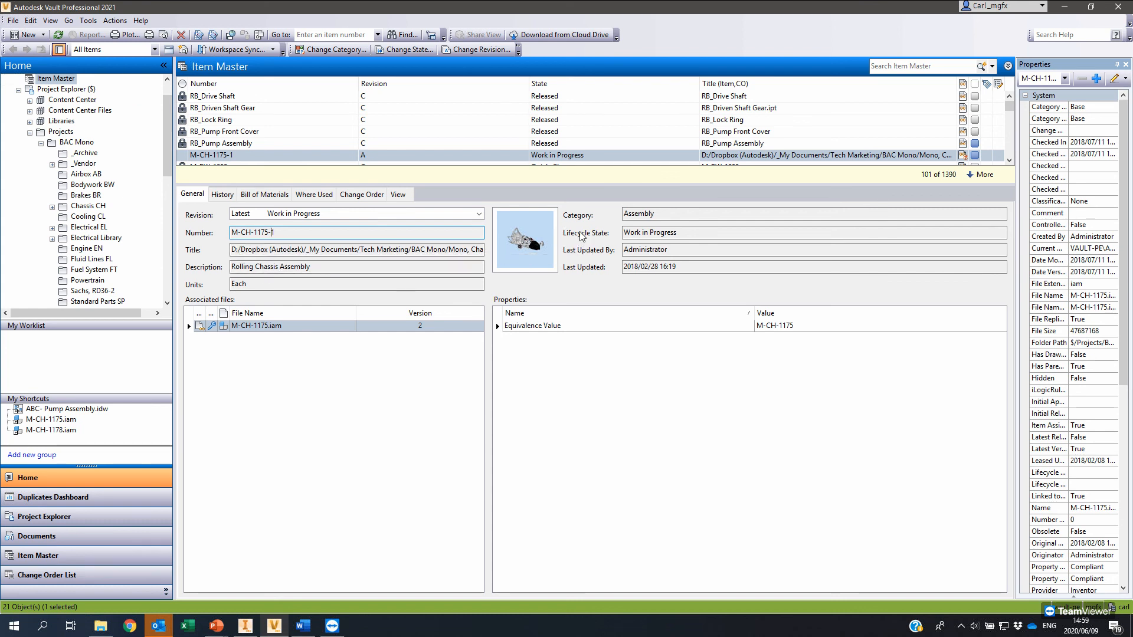
pyautogui.click(690, 233)
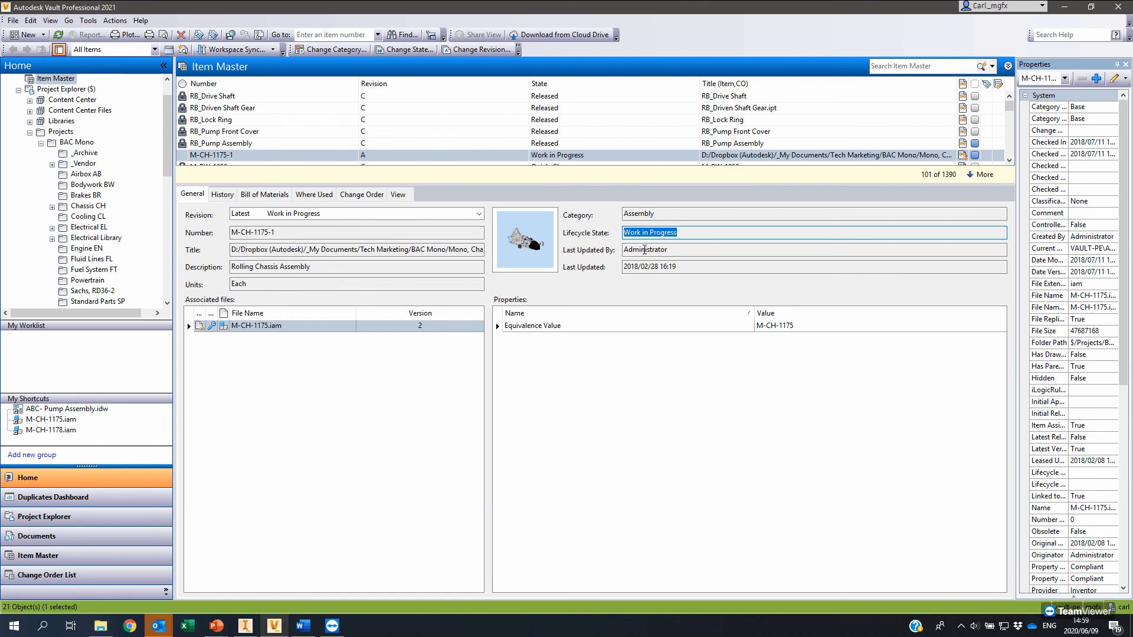
pyautogui.click(255, 327)
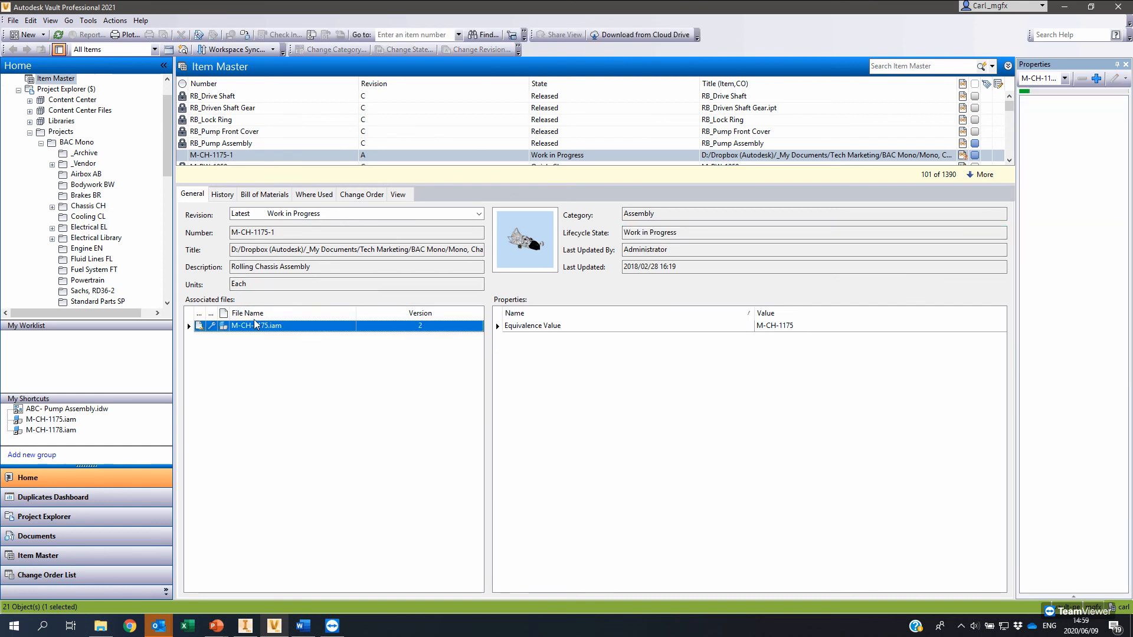
# Step: Browse the multi-level bill of materials of item M-CH-1175-1 and select the M-SP-1070 row to check its quantity
pyautogui.click(258, 195)
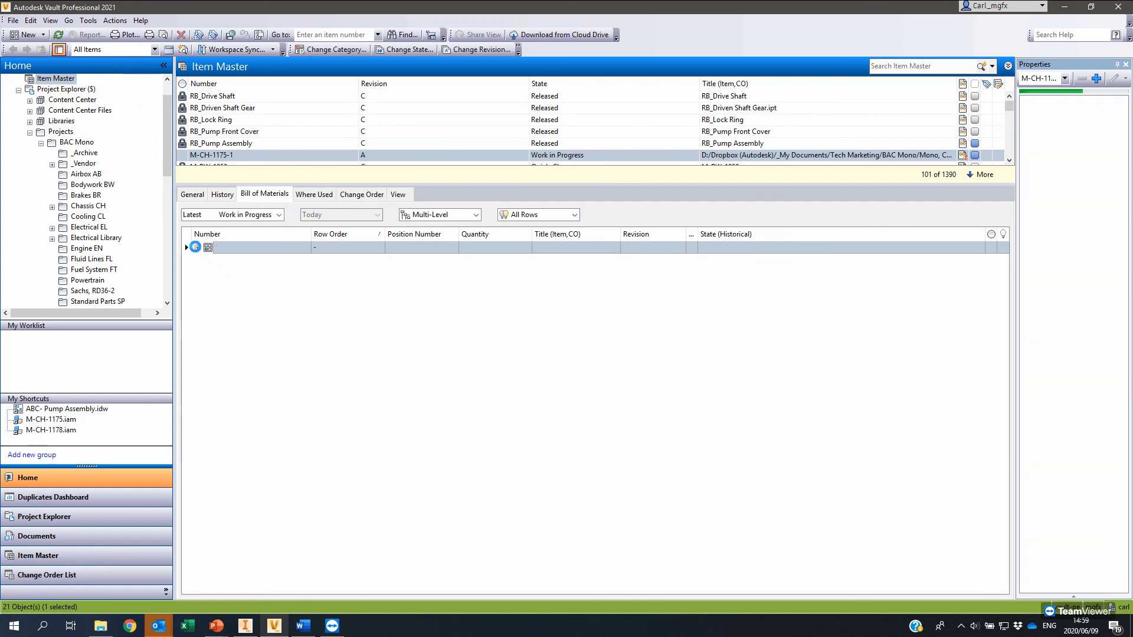
pyautogui.scroll(-10, 265, 298)
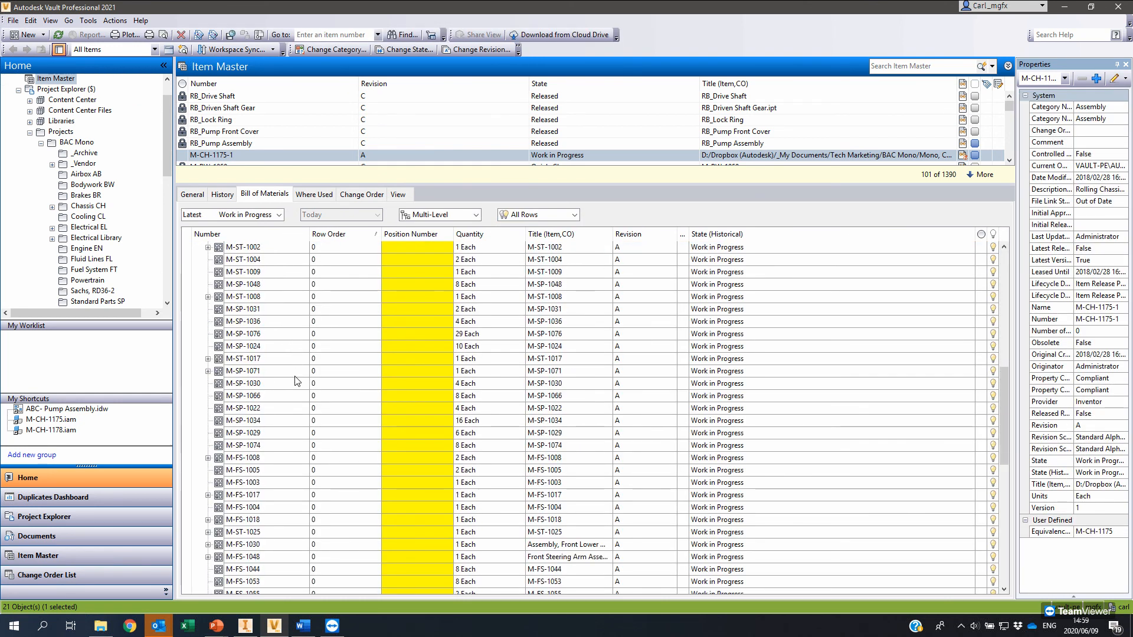
pyautogui.scroll(-12, 297, 382)
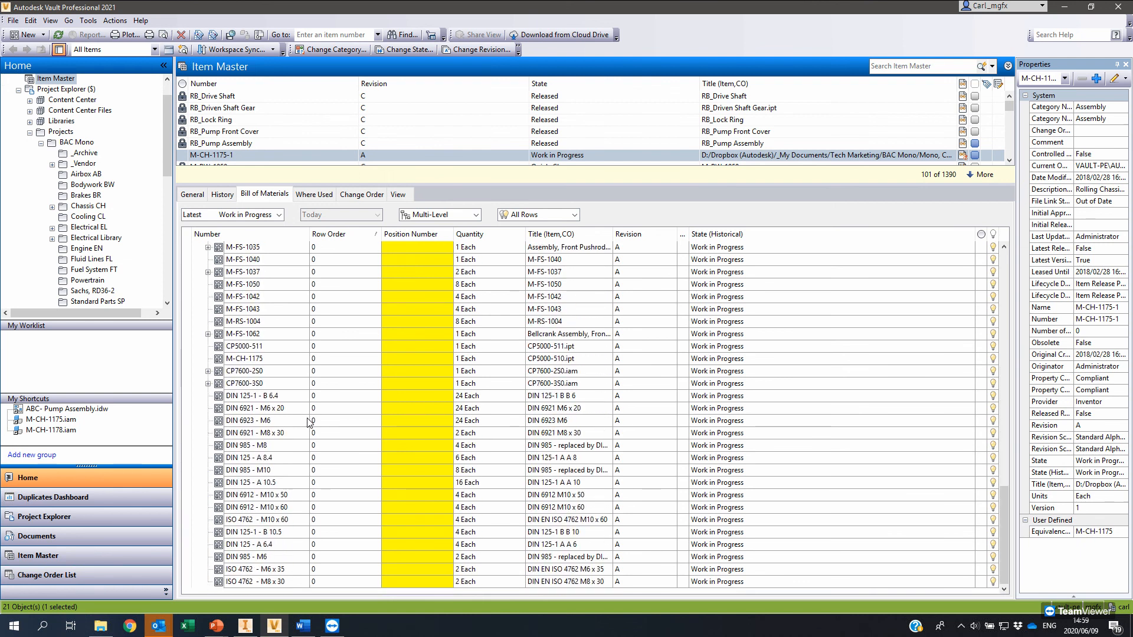
pyautogui.scroll(10, 319, 481)
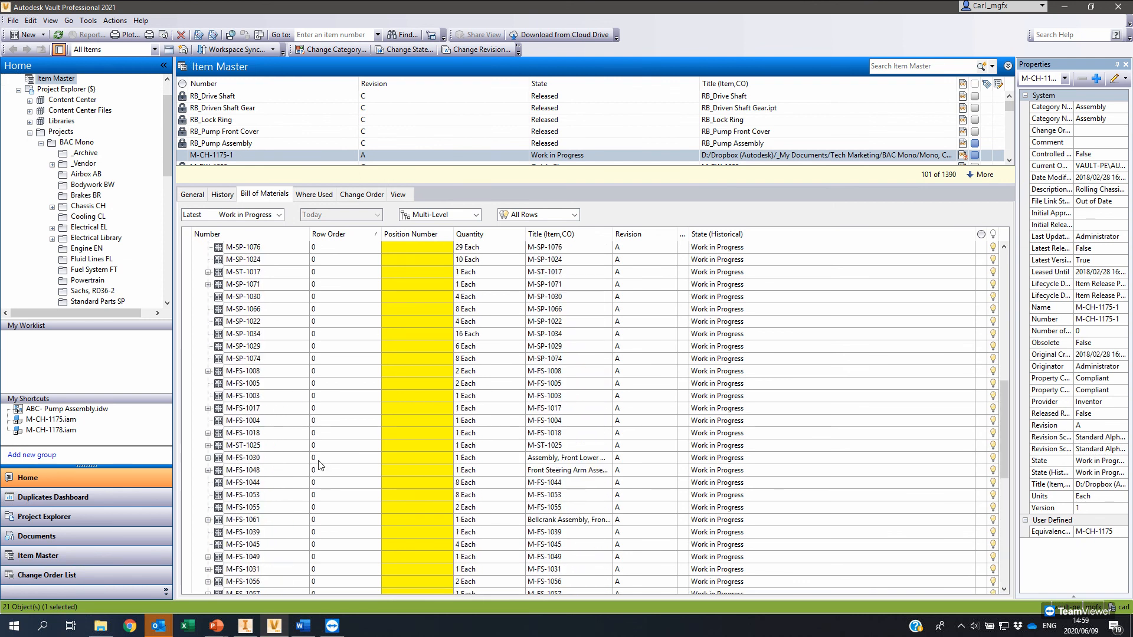
pyautogui.scroll(5, 319, 464)
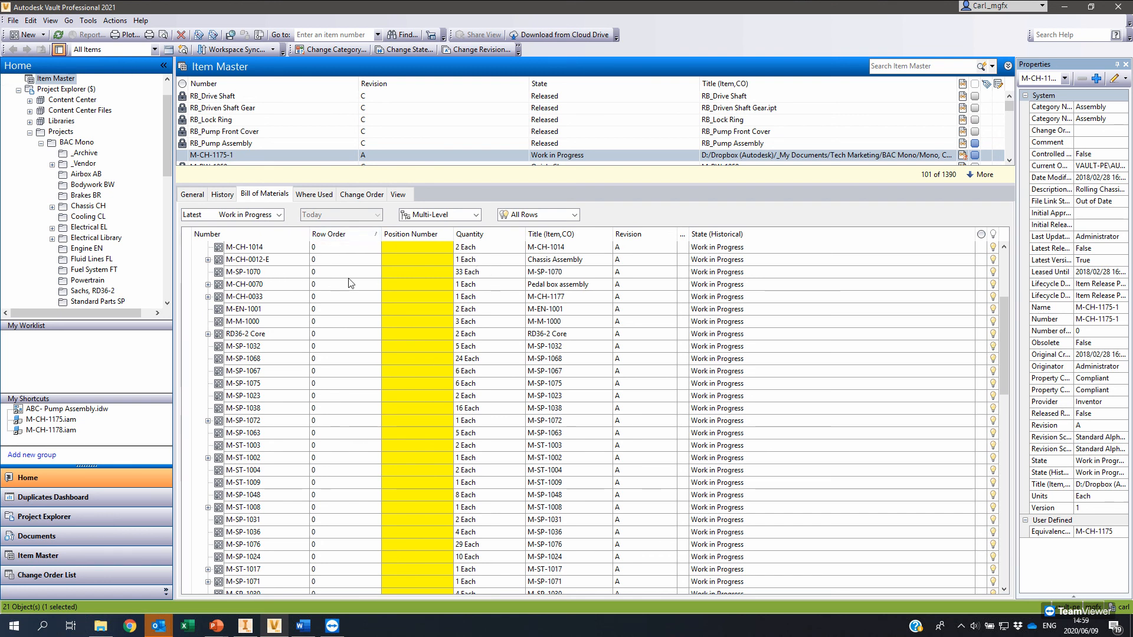
pyautogui.click(496, 273)
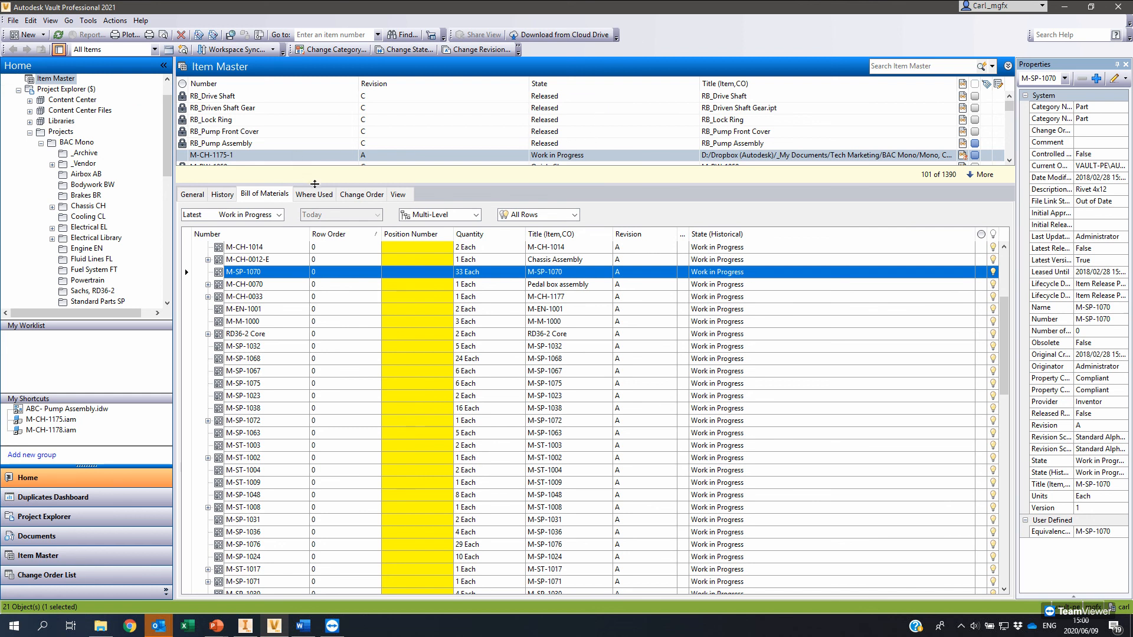
# Step: Check where item M-CH-1175-1 is used, including parent M-CH-0000, and which change orders apply to it
pyautogui.click(317, 194)
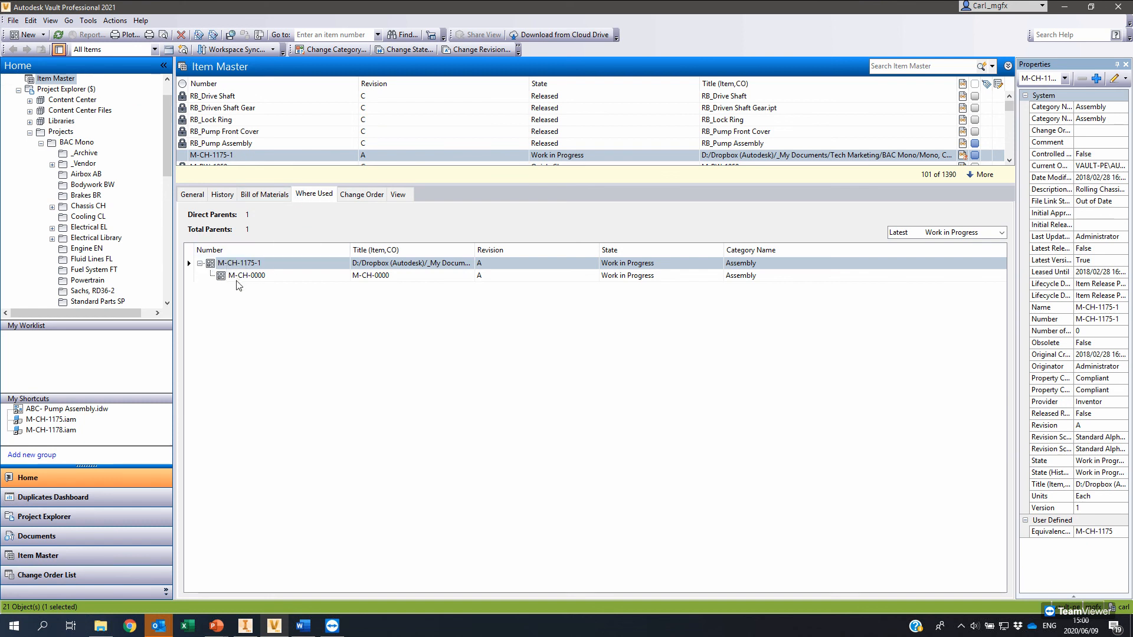
pyautogui.click(255, 276)
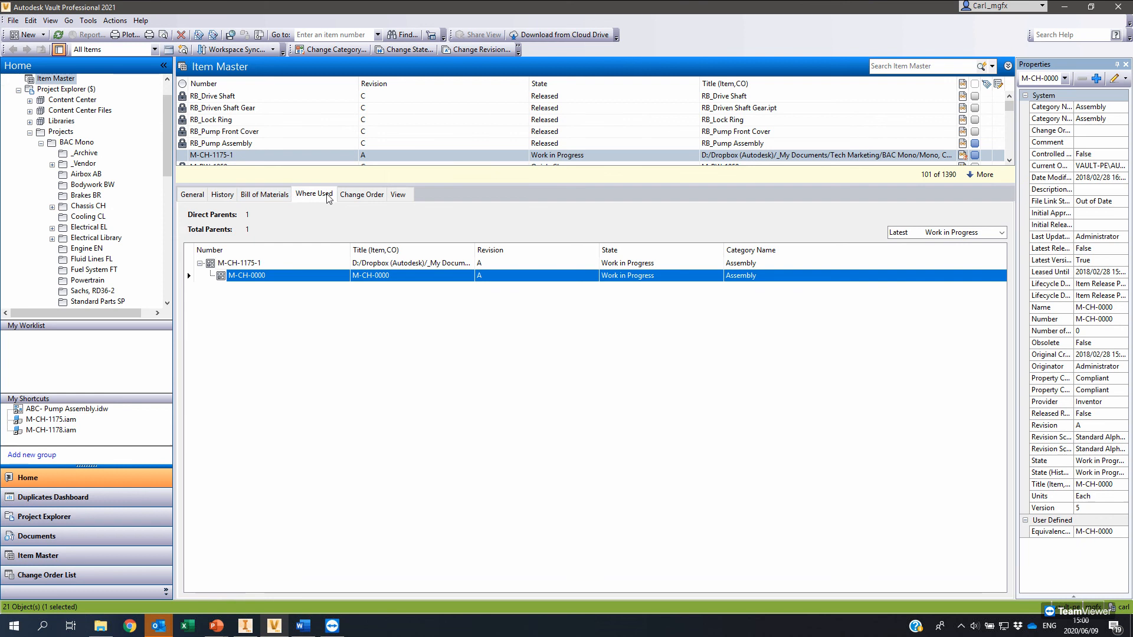
pyautogui.click(364, 196)
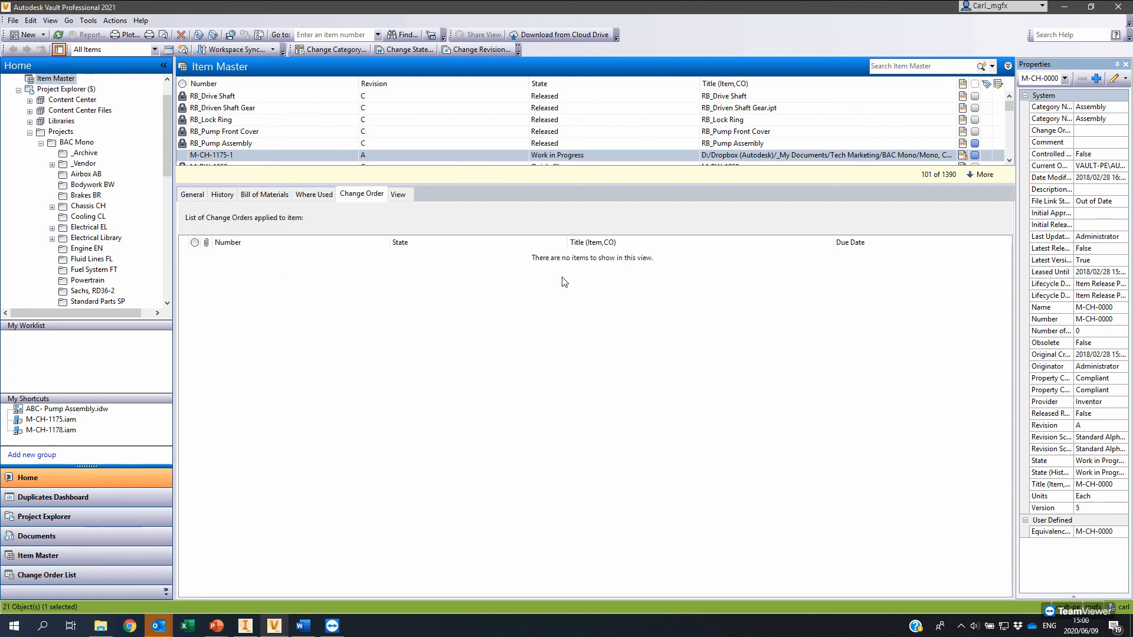
# Step: View the attached M-CH-1175.iam in the item's 3D viewer and inspect the rolling chassis up close and as a whole
pyautogui.click(399, 195)
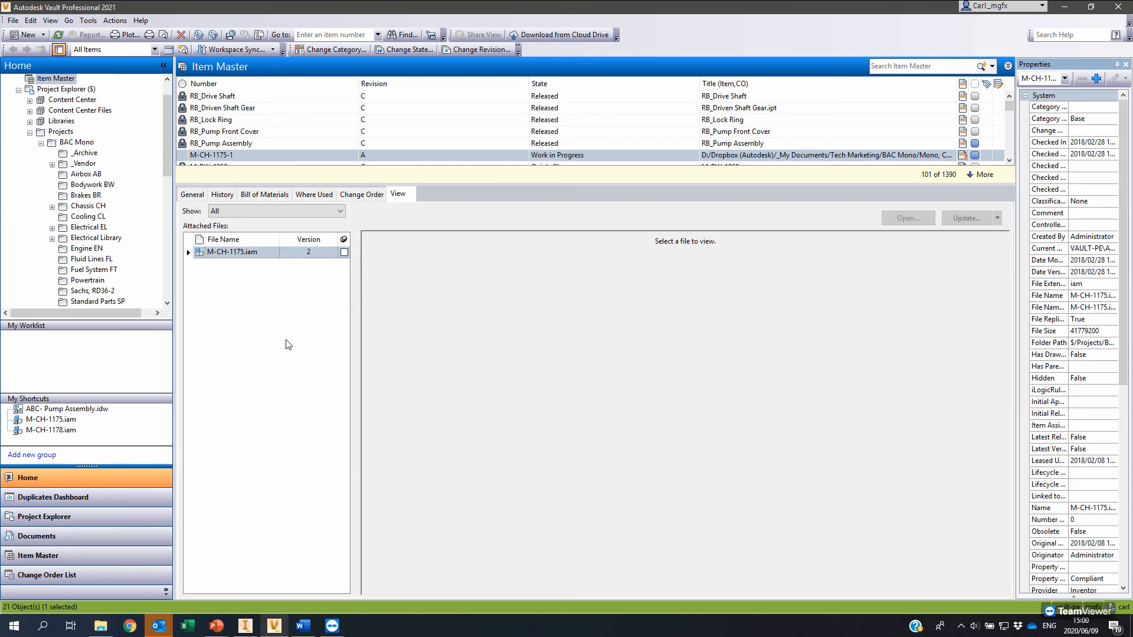
pyautogui.click(274, 251)
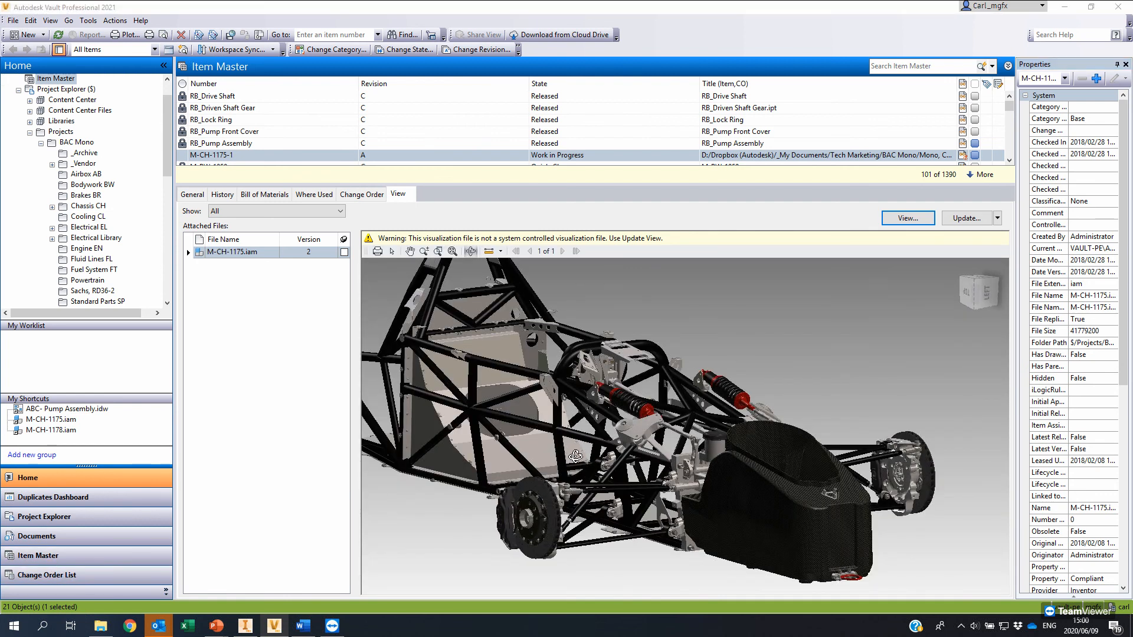
pyautogui.moveTo(576, 456); pyautogui.dragTo(632, 441)
pyautogui.scroll(4, 632, 442)
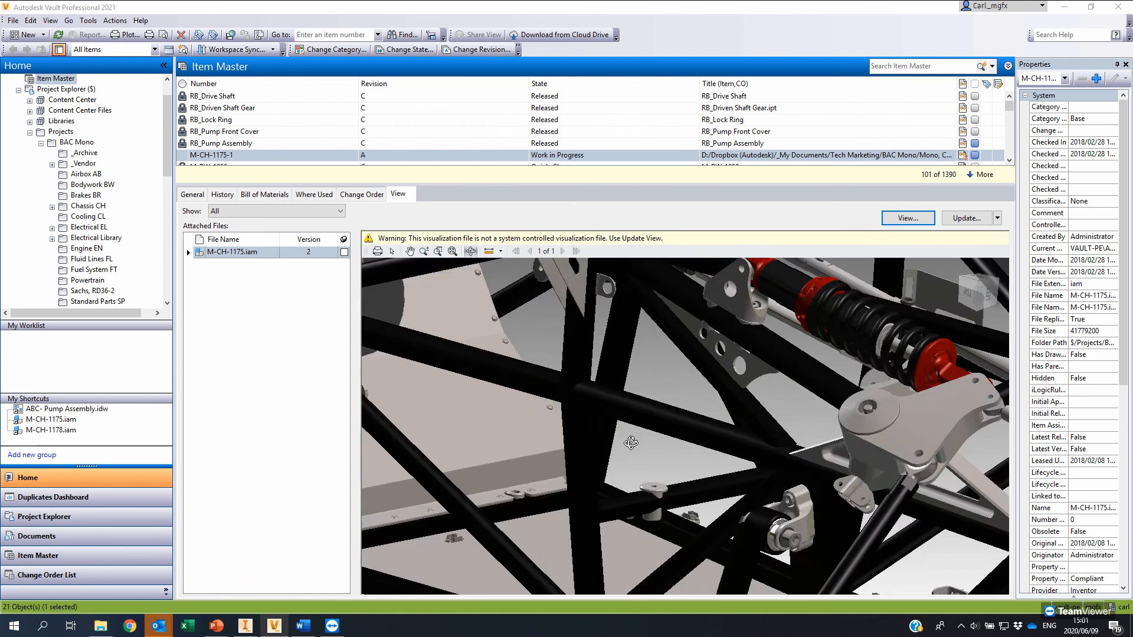
pyautogui.scroll(-4, 632, 442)
pyautogui.scroll(-2, 597, 419)
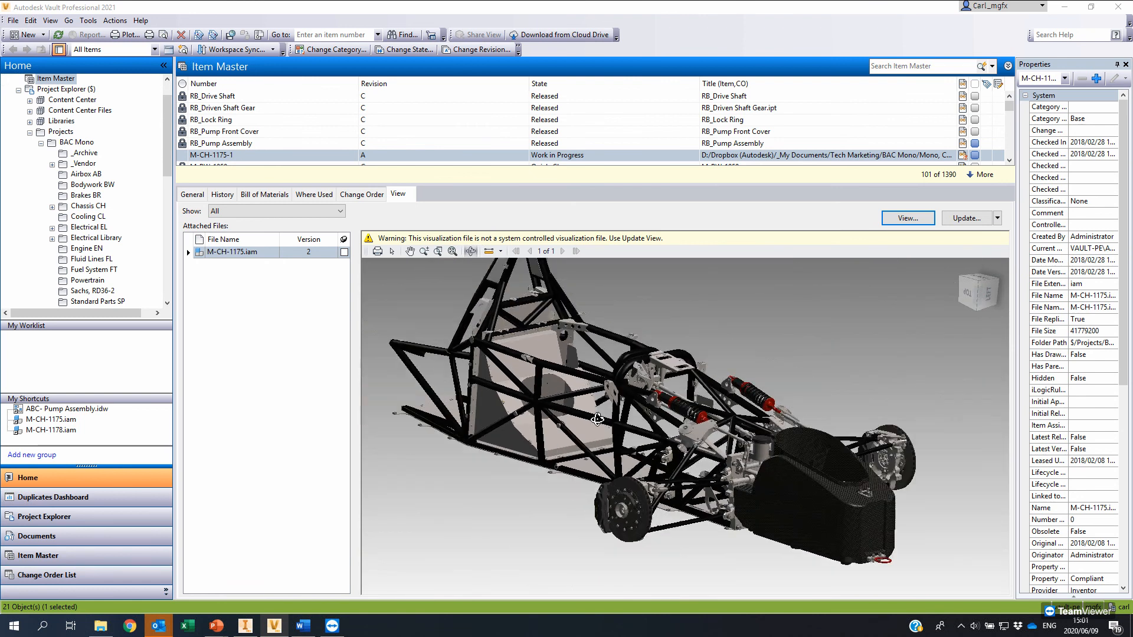
# Step: Open the Change Order List, enlarge the list area, and select ECO-000036 to show its general details
pyautogui.click(38, 555)
pyautogui.click(49, 576)
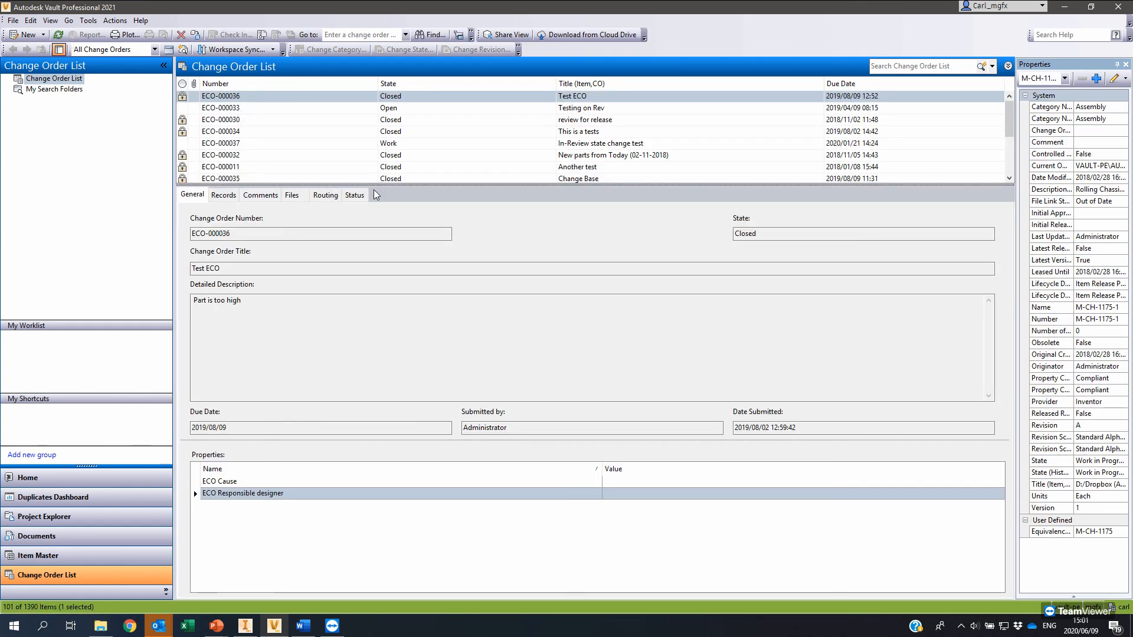
pyautogui.moveTo(403, 185); pyautogui.dragTo(396, 282)
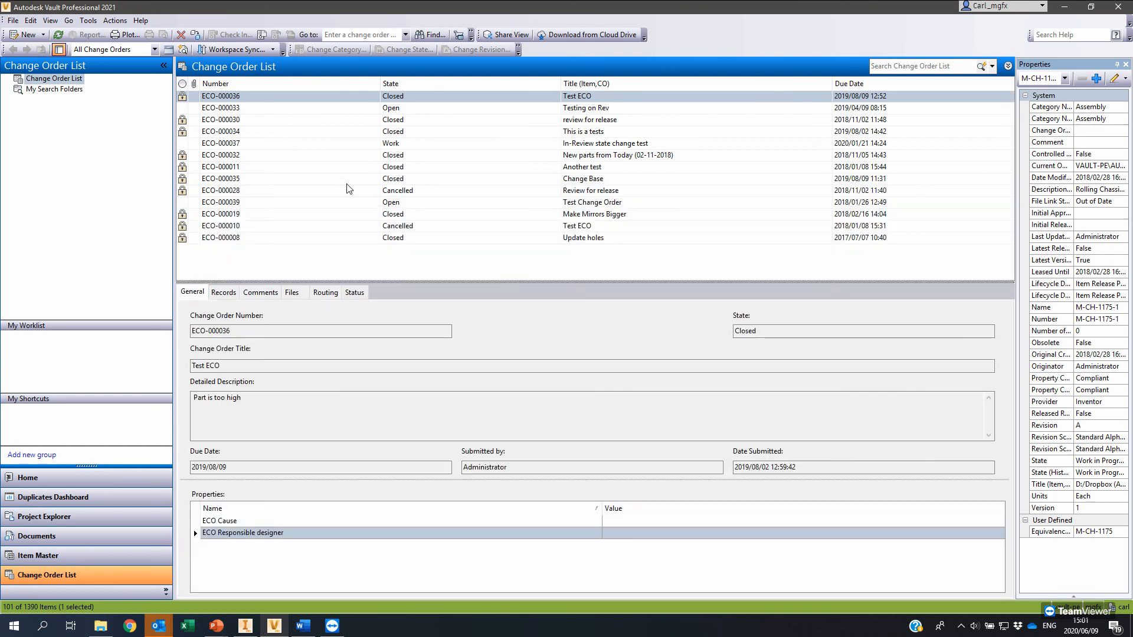
pyautogui.click(470, 95)
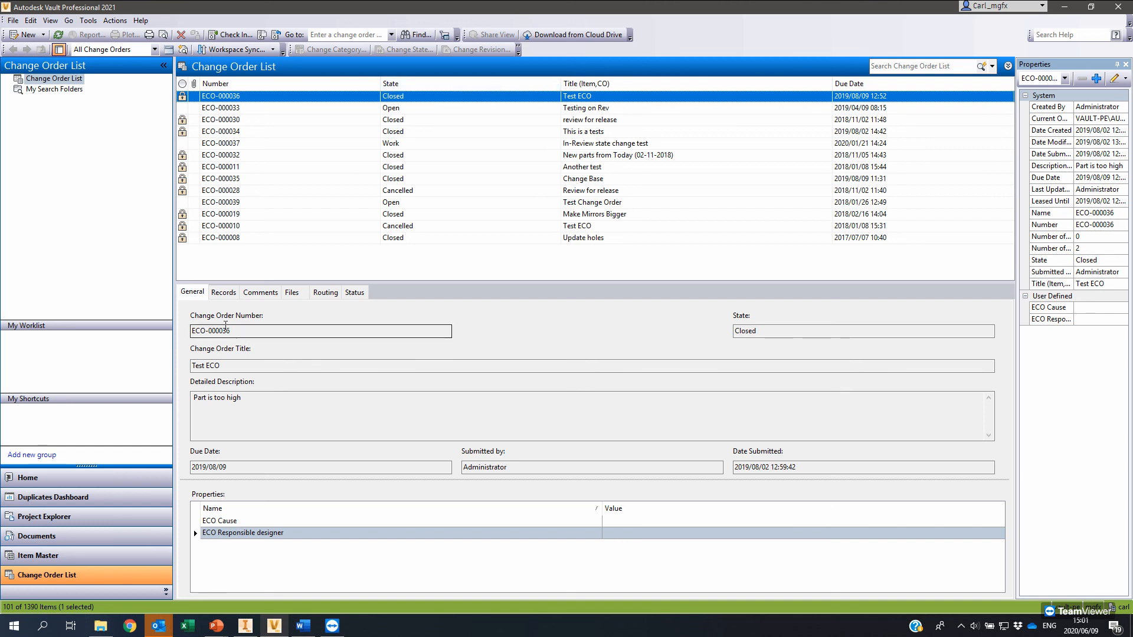
# Step: Review the records, comments, attached files, routing participants and workflow status of change order ECO-000036
pyautogui.click(220, 295)
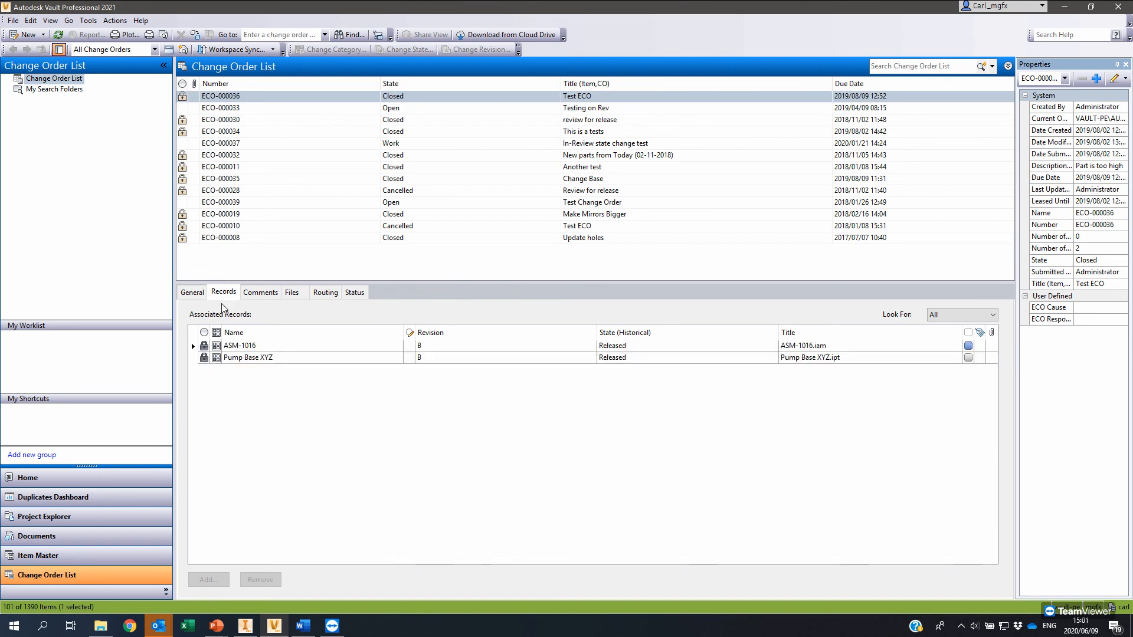
pyautogui.click(258, 294)
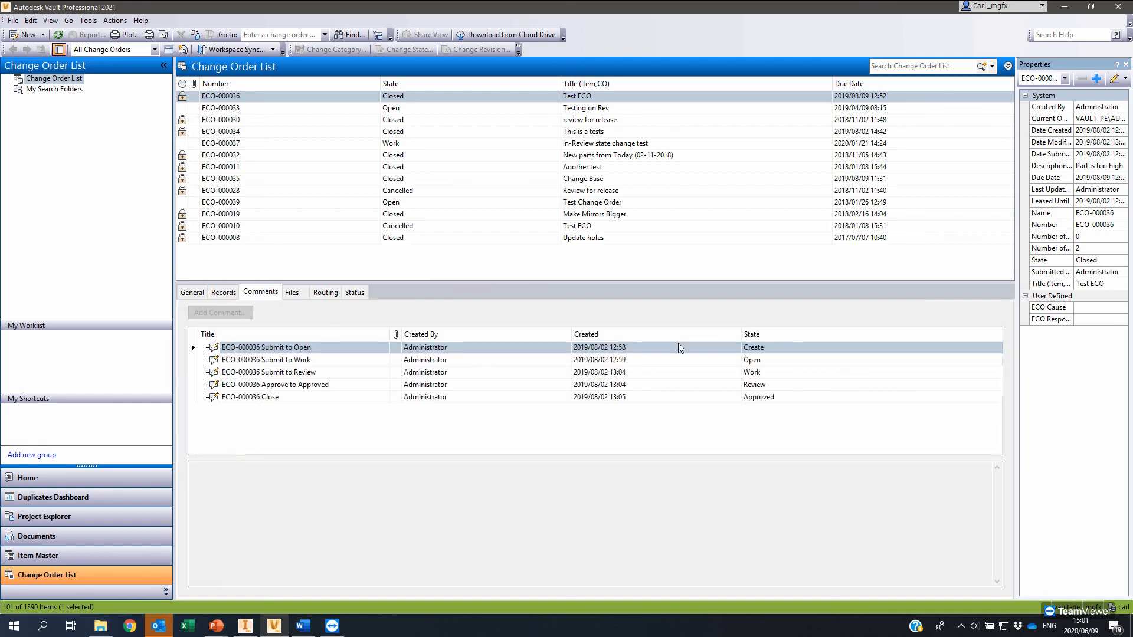
pyautogui.click(298, 294)
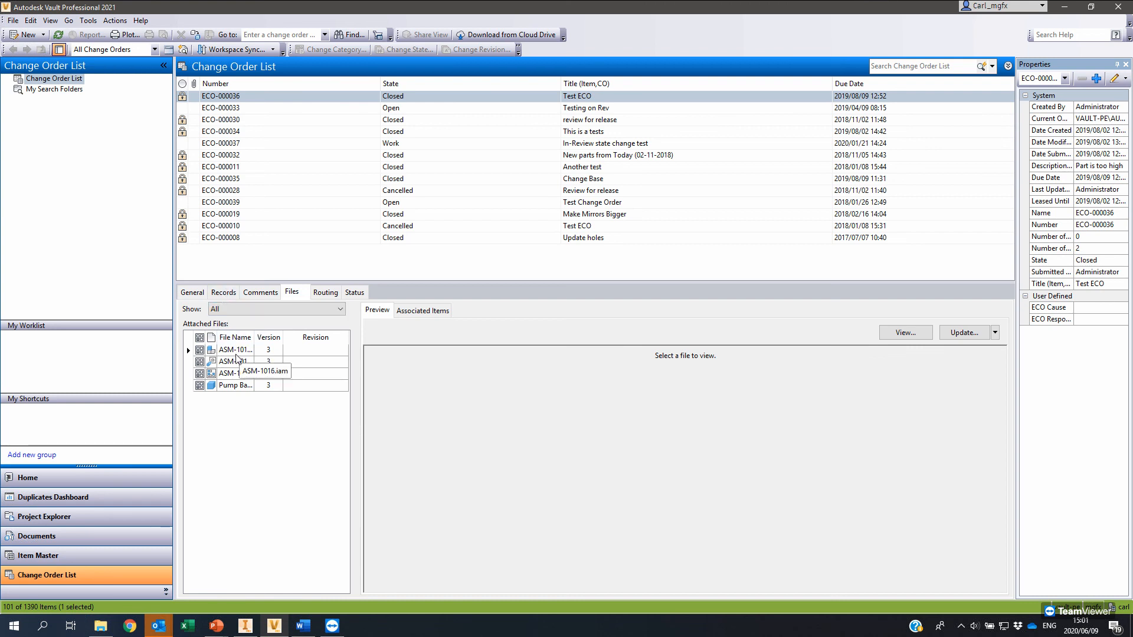
pyautogui.click(325, 294)
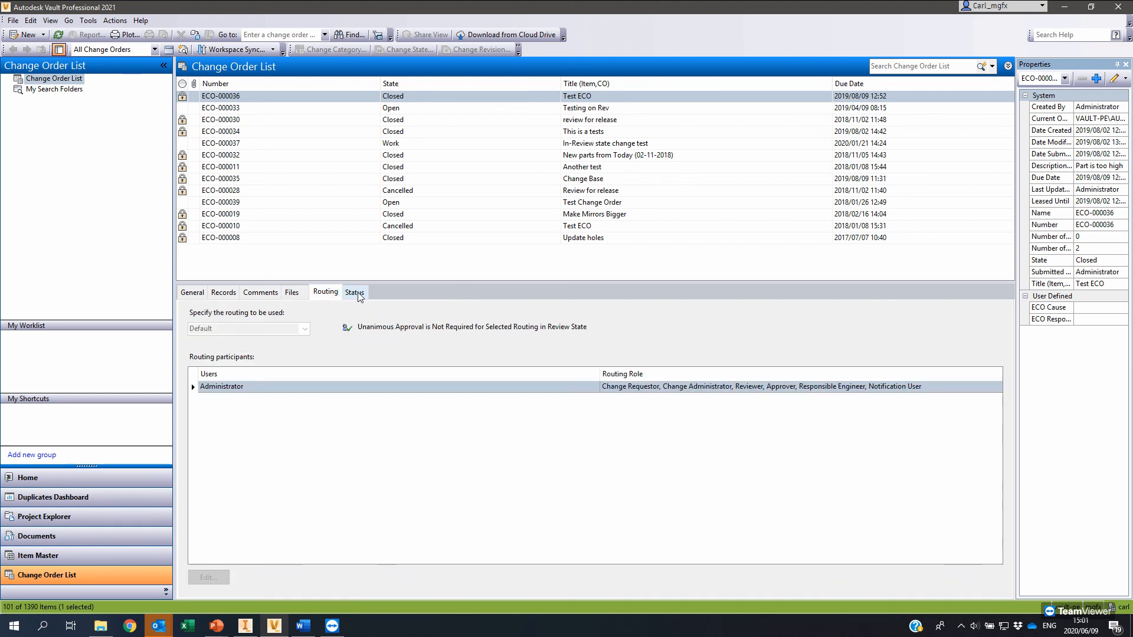
pyautogui.click(355, 292)
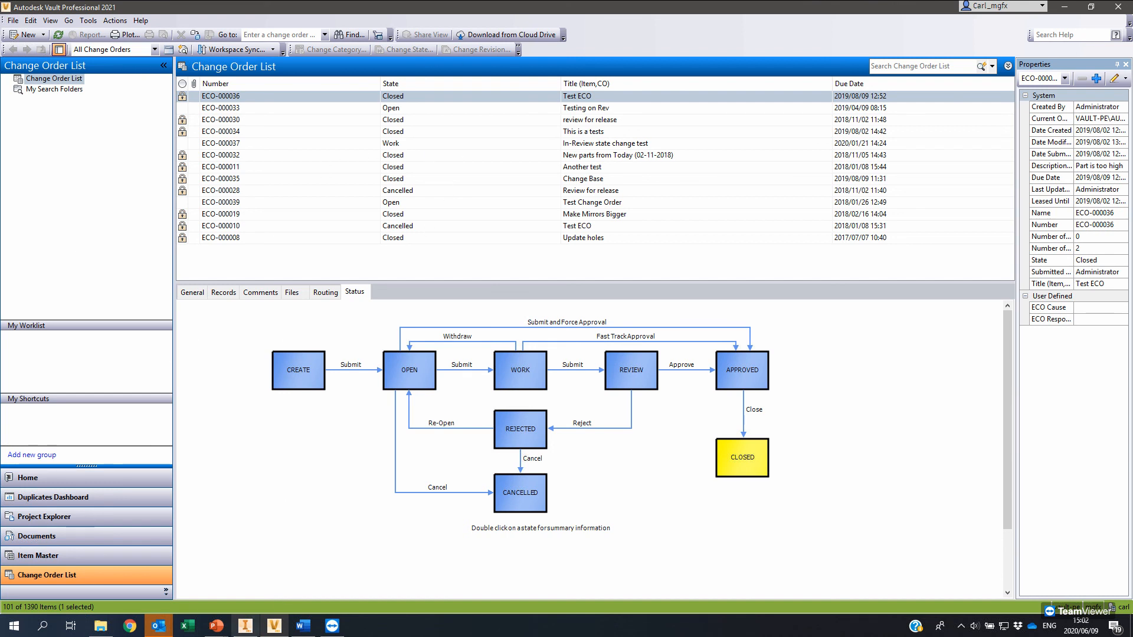
# Step: Switch to the PowerPoint slide show and advance from the Multi-Site Scalability slide to Feature Comparison
pyautogui.click(218, 629)
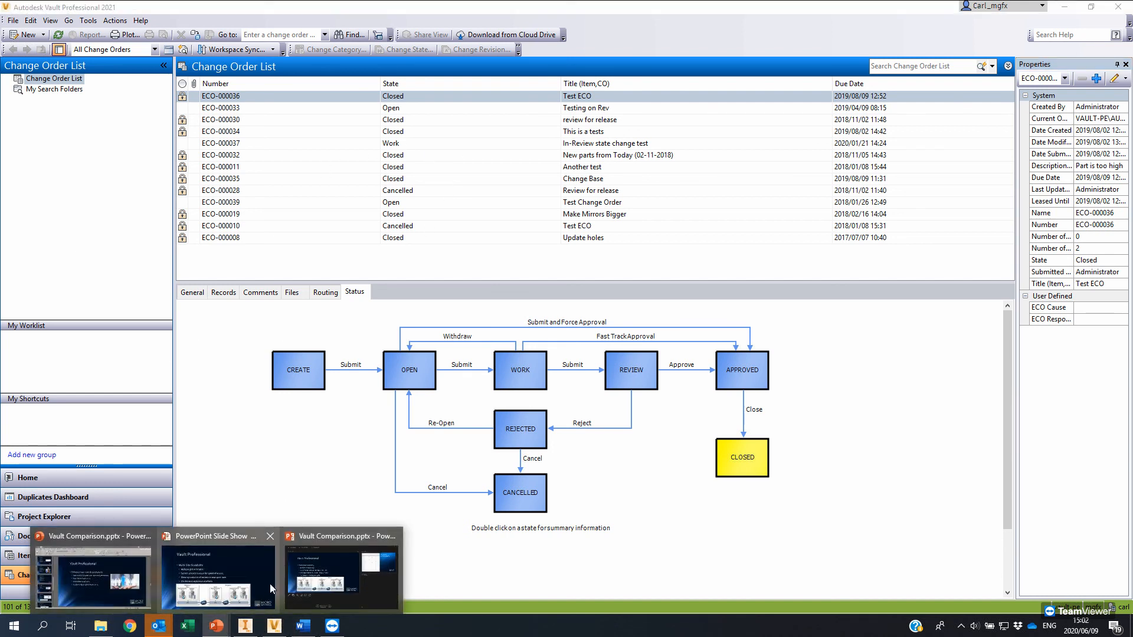
pyautogui.click(341, 549)
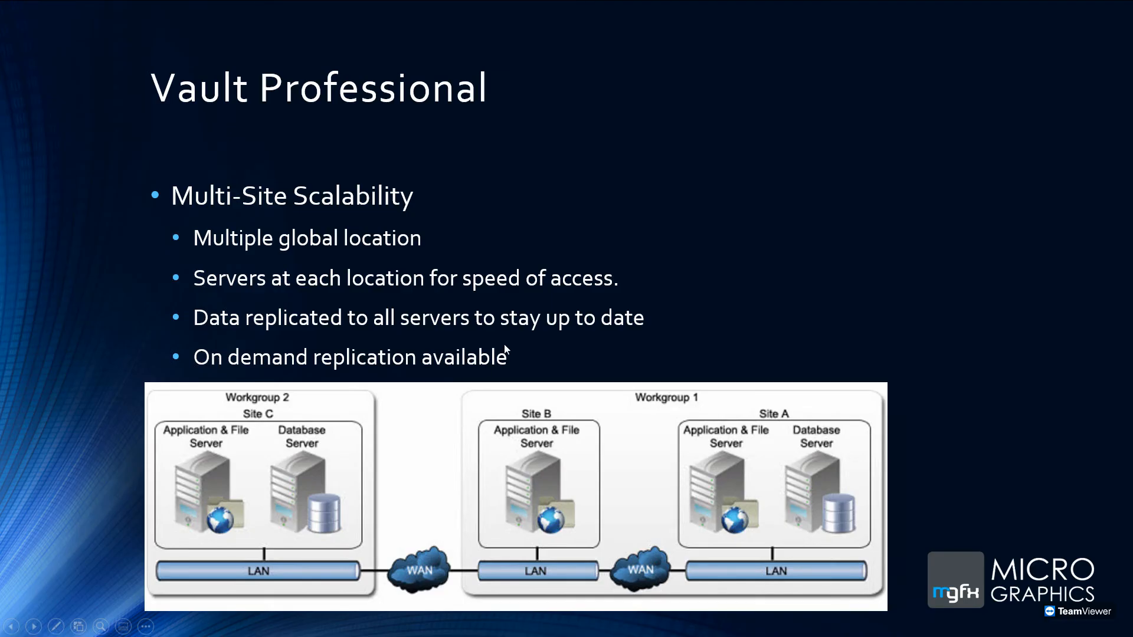
pyautogui.click(777, 434)
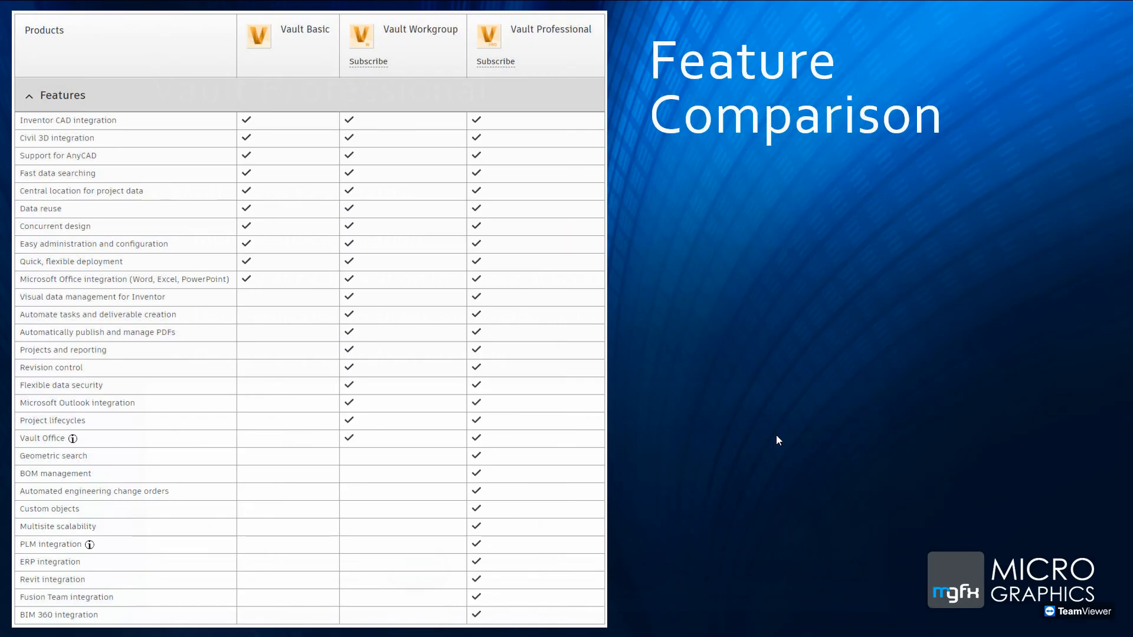